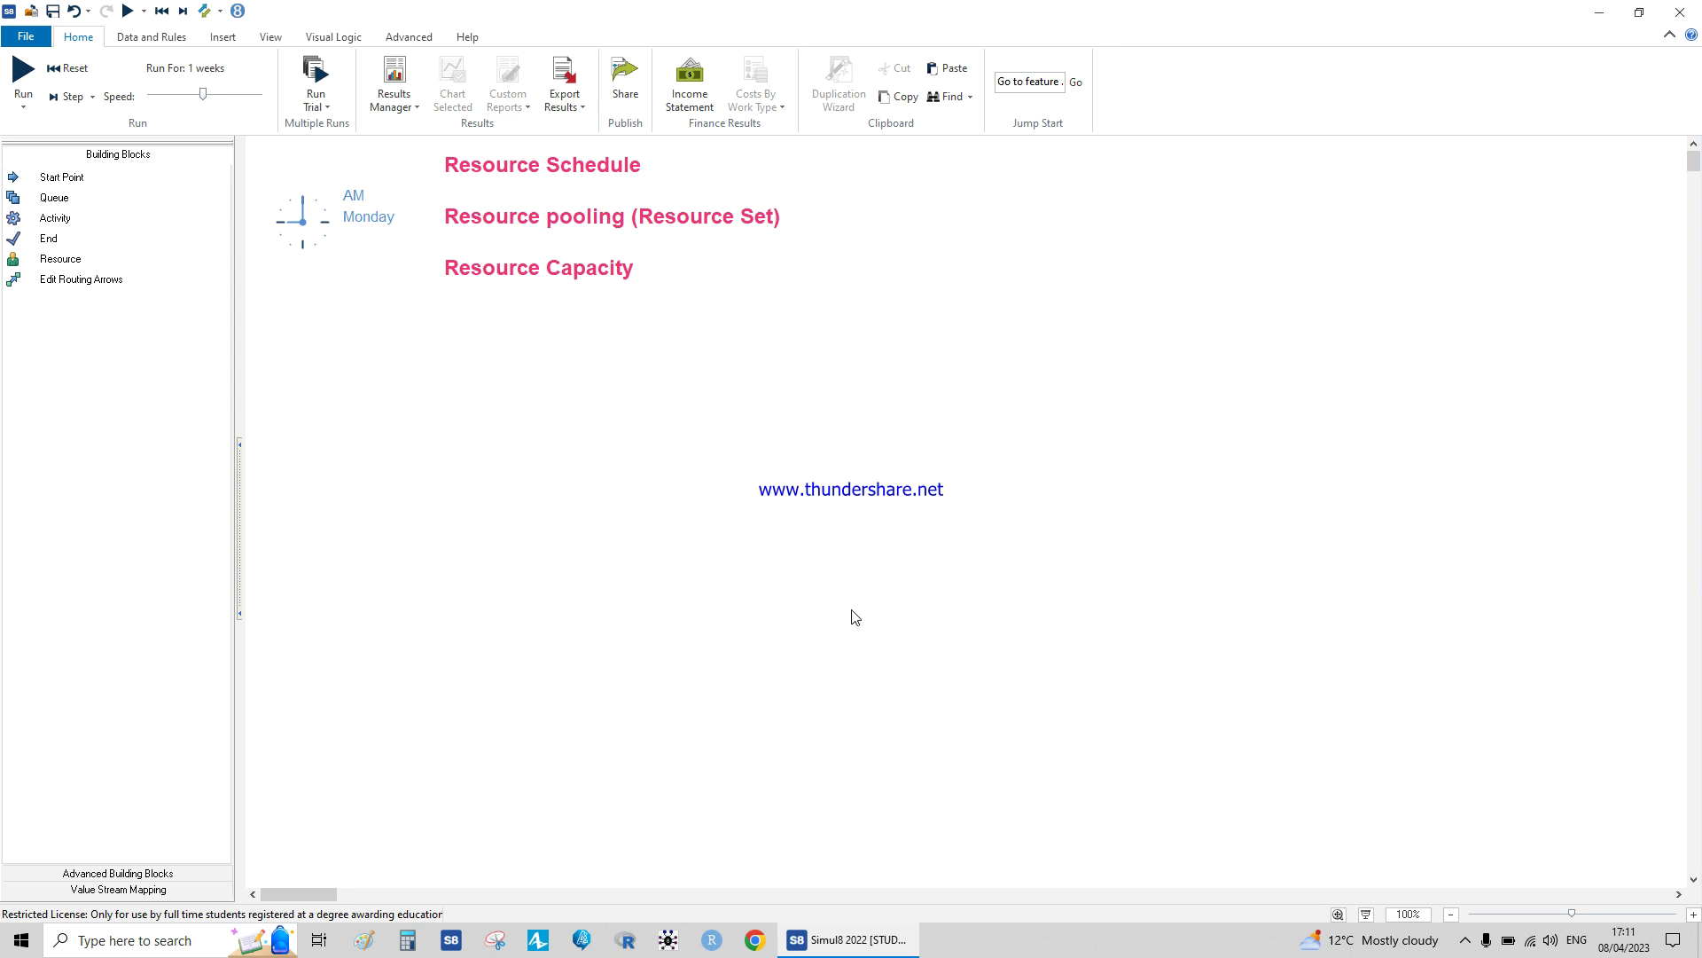
Place a Start Point block from Building Blocks on the canvas
{"action": "left_click", "coordinate": [75, 184]}
{"action": "left_click", "coordinate": [389, 418]}
{"action": "scroll", "coordinate": [414, 429], "scroll_direction": "up", "scroll_amount": 4}
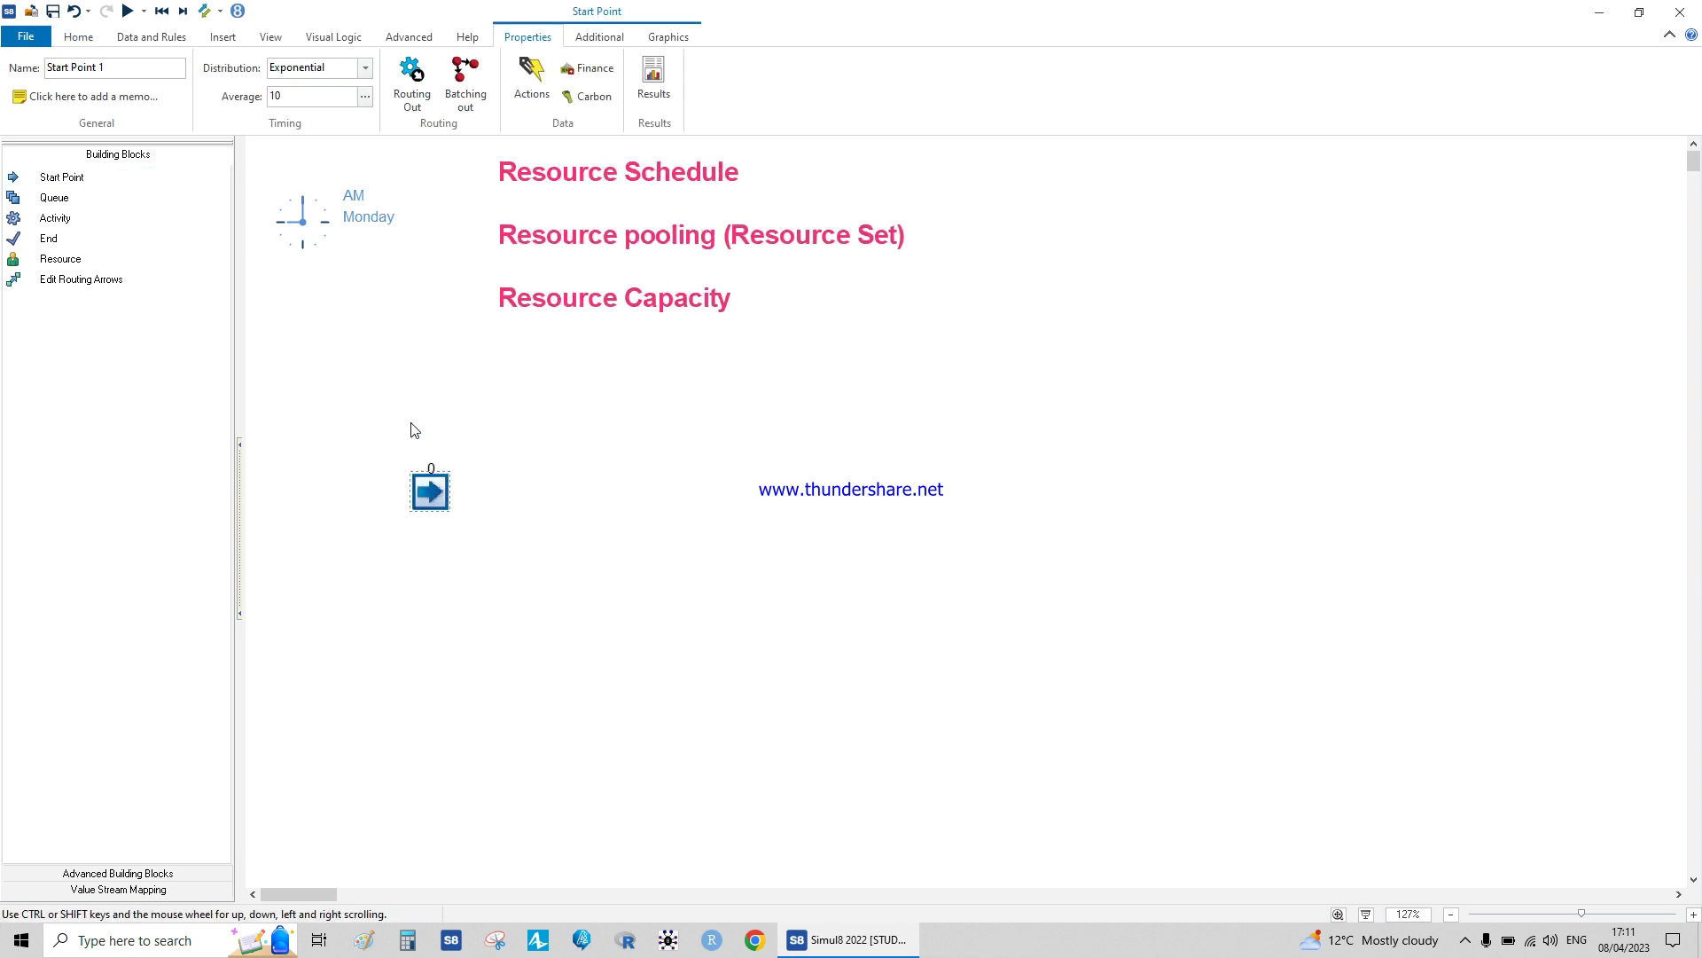
{"action": "left_click_drag", "start_coordinate": [412, 481], "coordinate": [412, 481]}
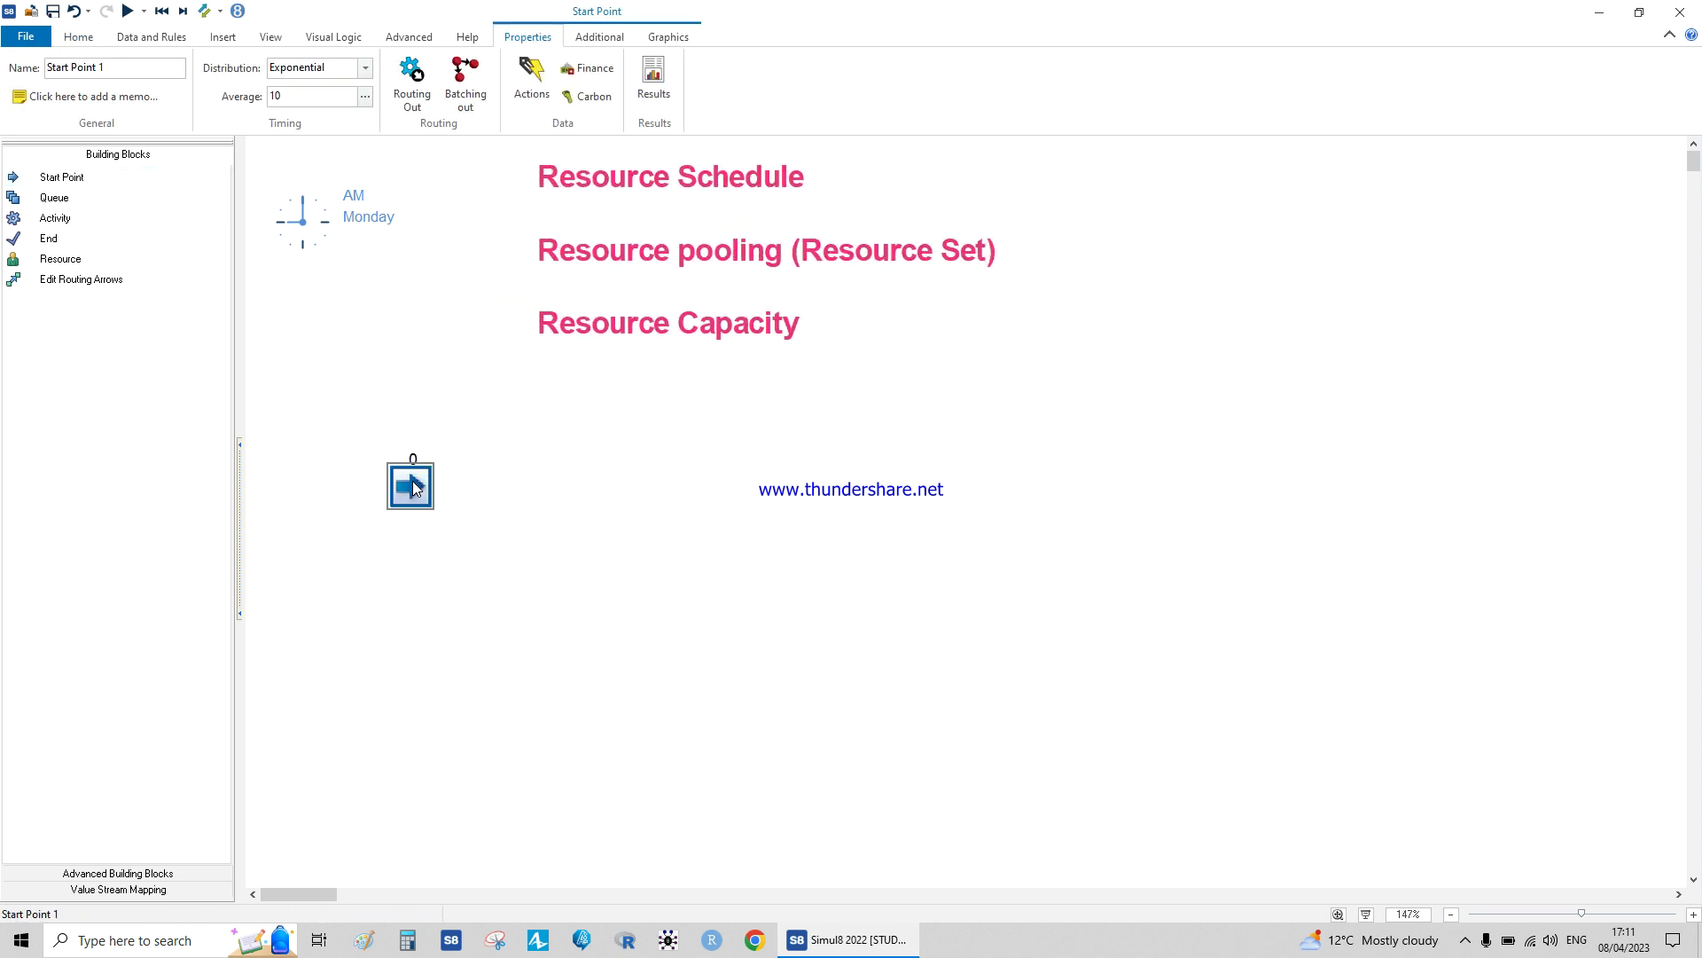
{"action": "left_click", "coordinate": [453, 496]}
{"action": "left_click", "coordinate": [411, 485]}
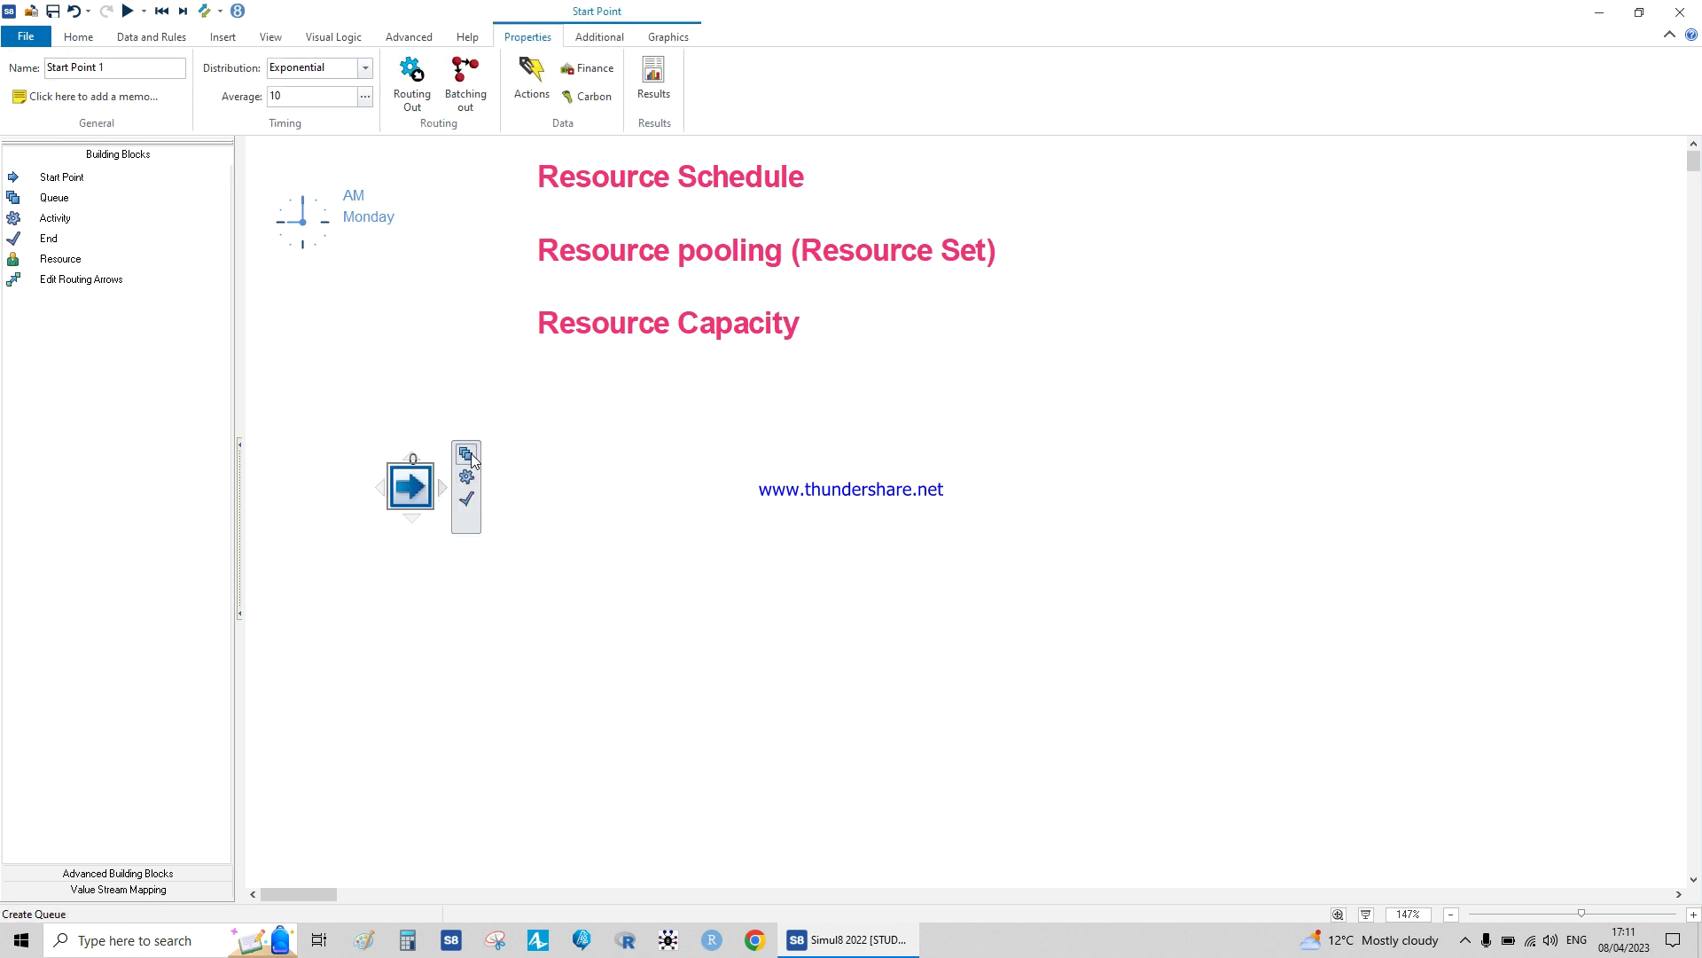
Link Queue, Activity 1, Queue, Activity 2 and End after the Start Point, spreading End right and Start left
{"action": "left_click", "coordinate": [471, 455]}
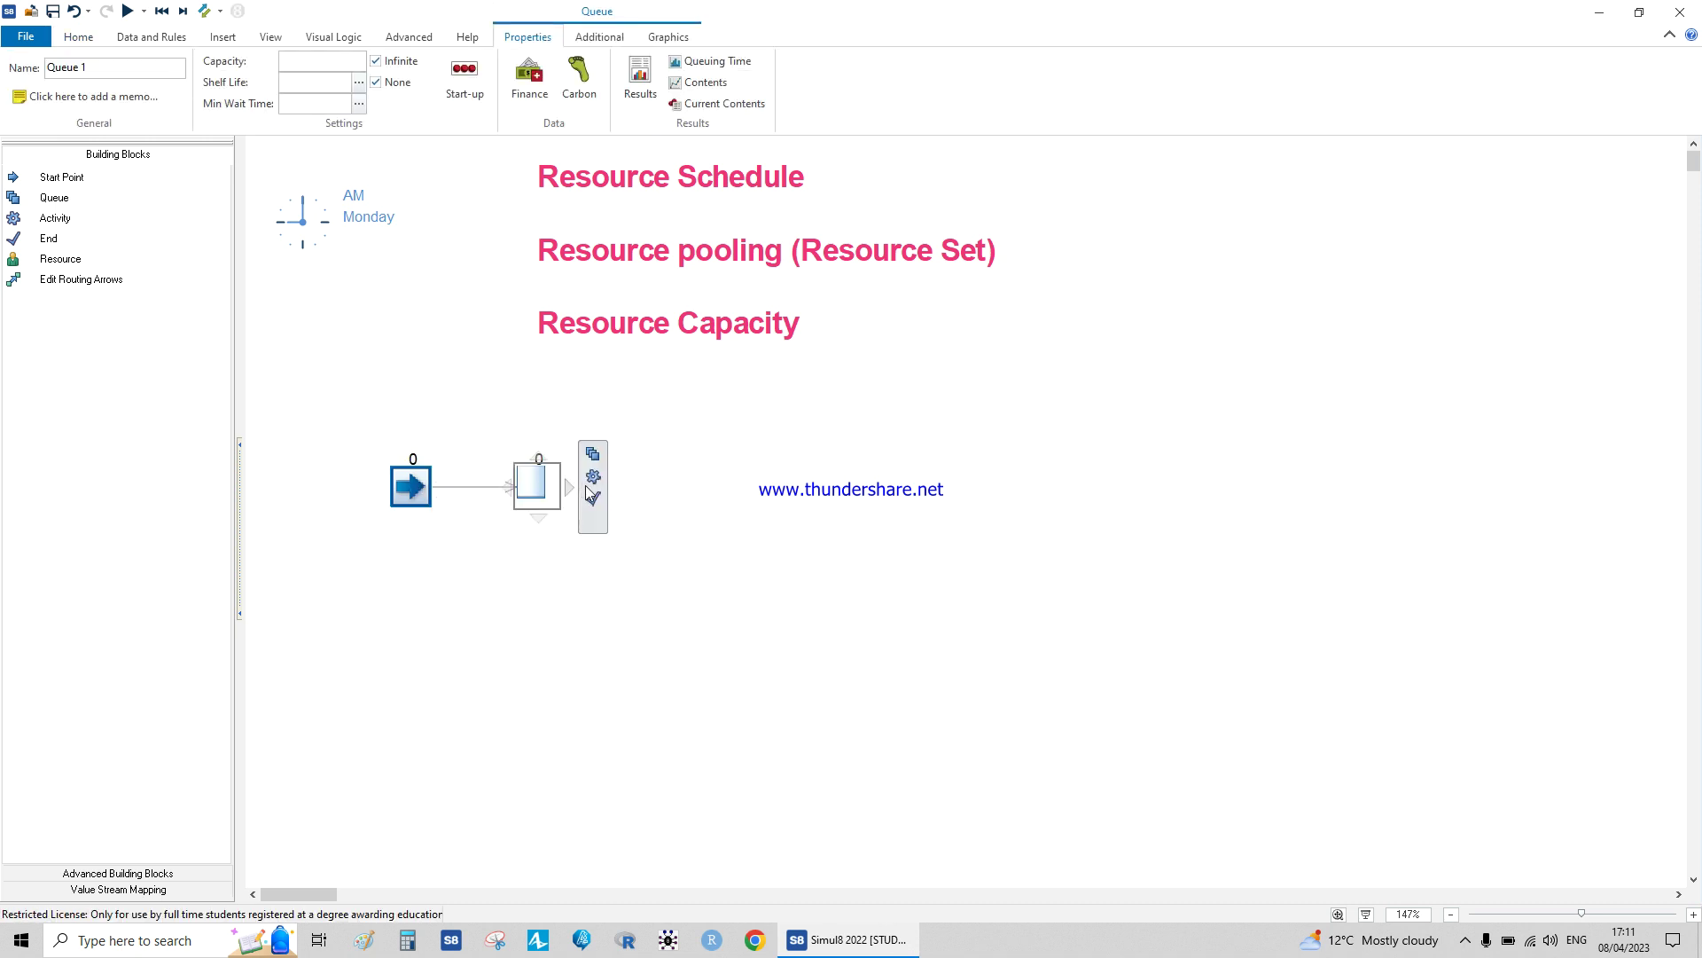
{"action": "left_click", "coordinate": [593, 477]}
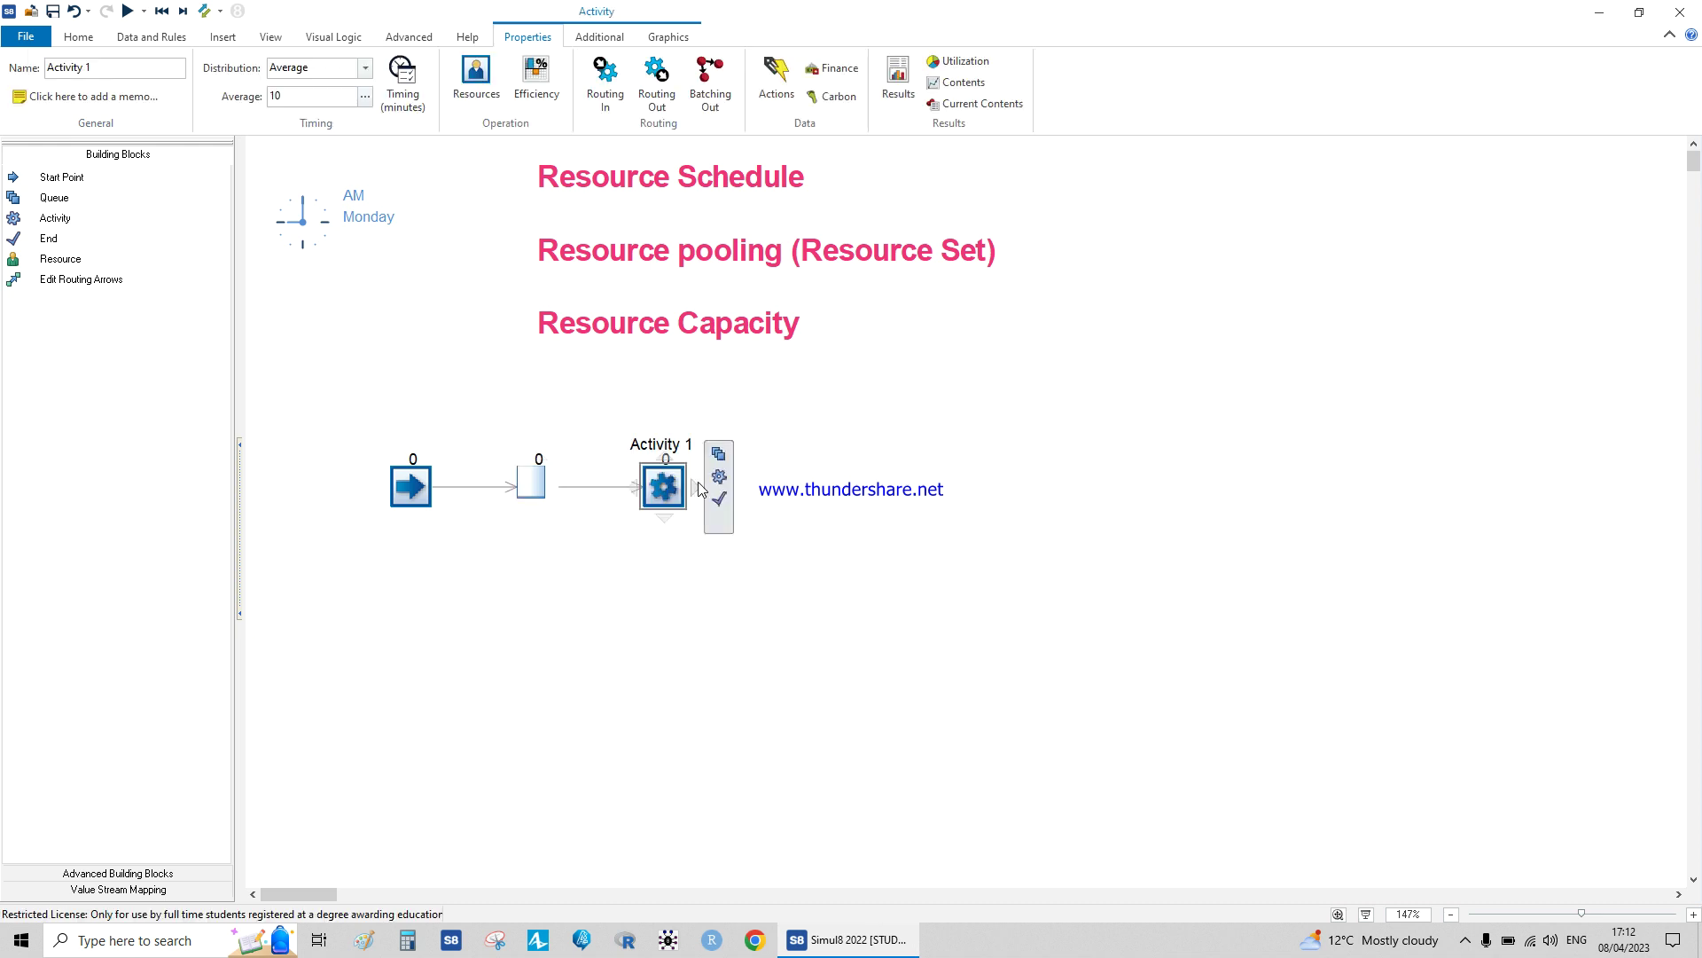
{"action": "left_click", "coordinate": [718, 454]}
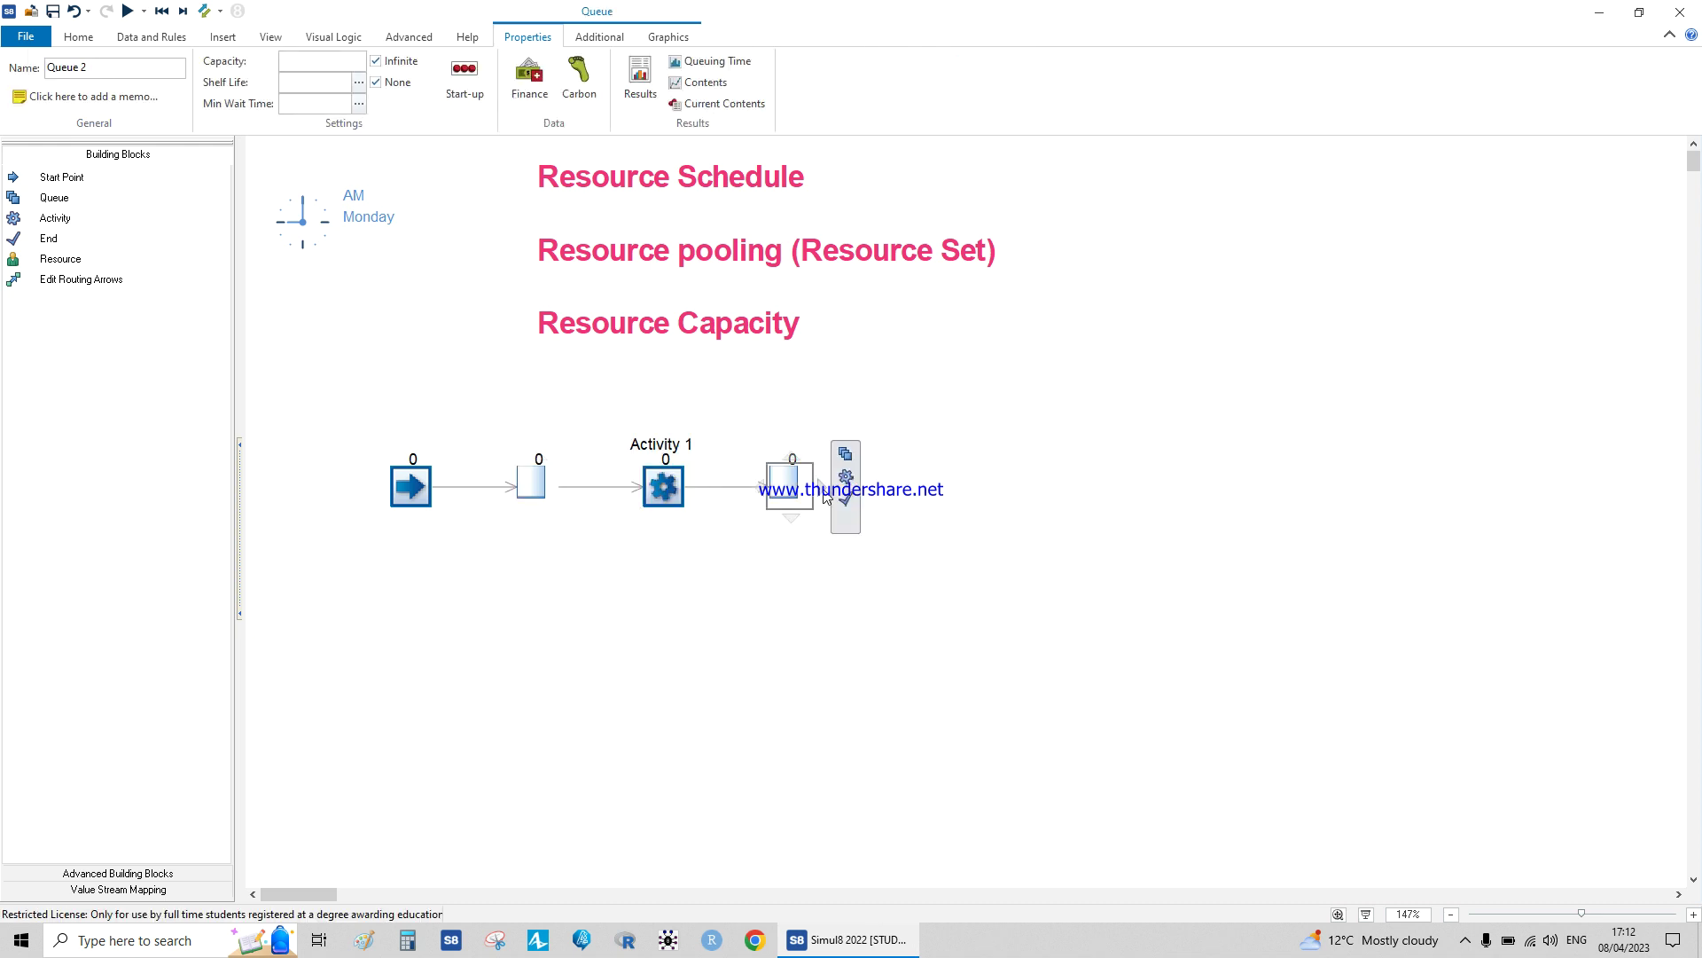
{"action": "left_click", "coordinate": [846, 478]}
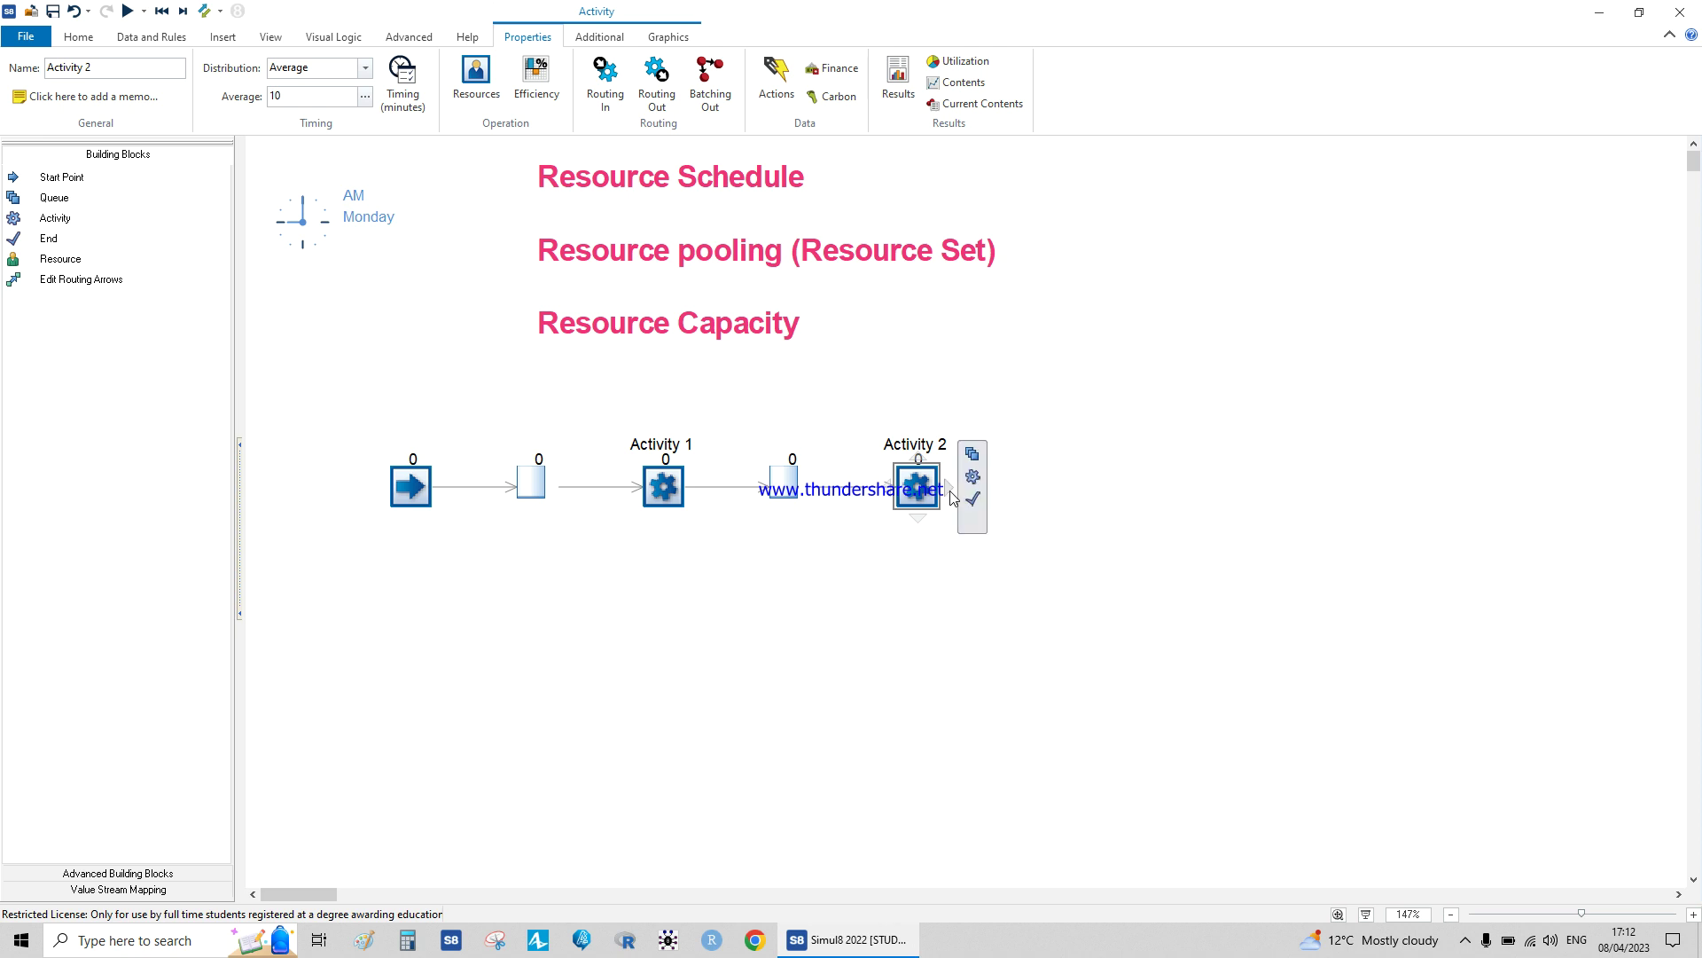
{"action": "left_click", "coordinate": [973, 498]}
{"action": "left_click_drag", "start_coordinate": [1042, 485], "coordinate": [1197, 487]}
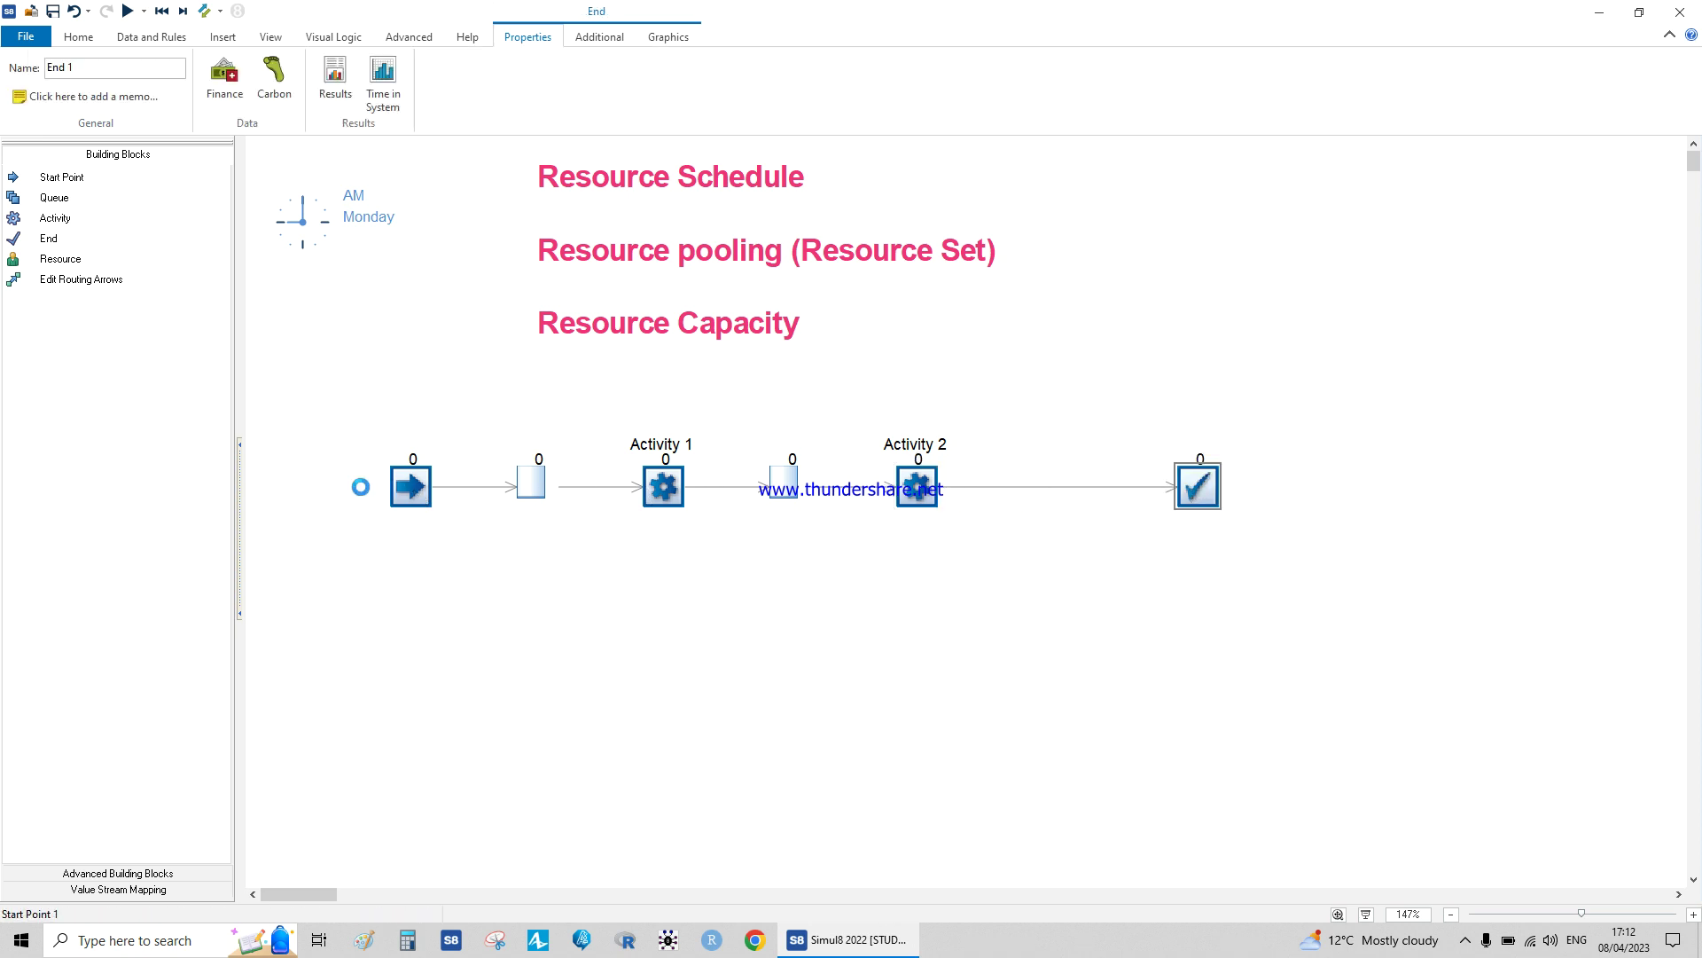
{"action": "left_click_drag", "start_coordinate": [366, 487], "coordinate": [292, 486]}
{"action": "left_click", "coordinate": [449, 541]}
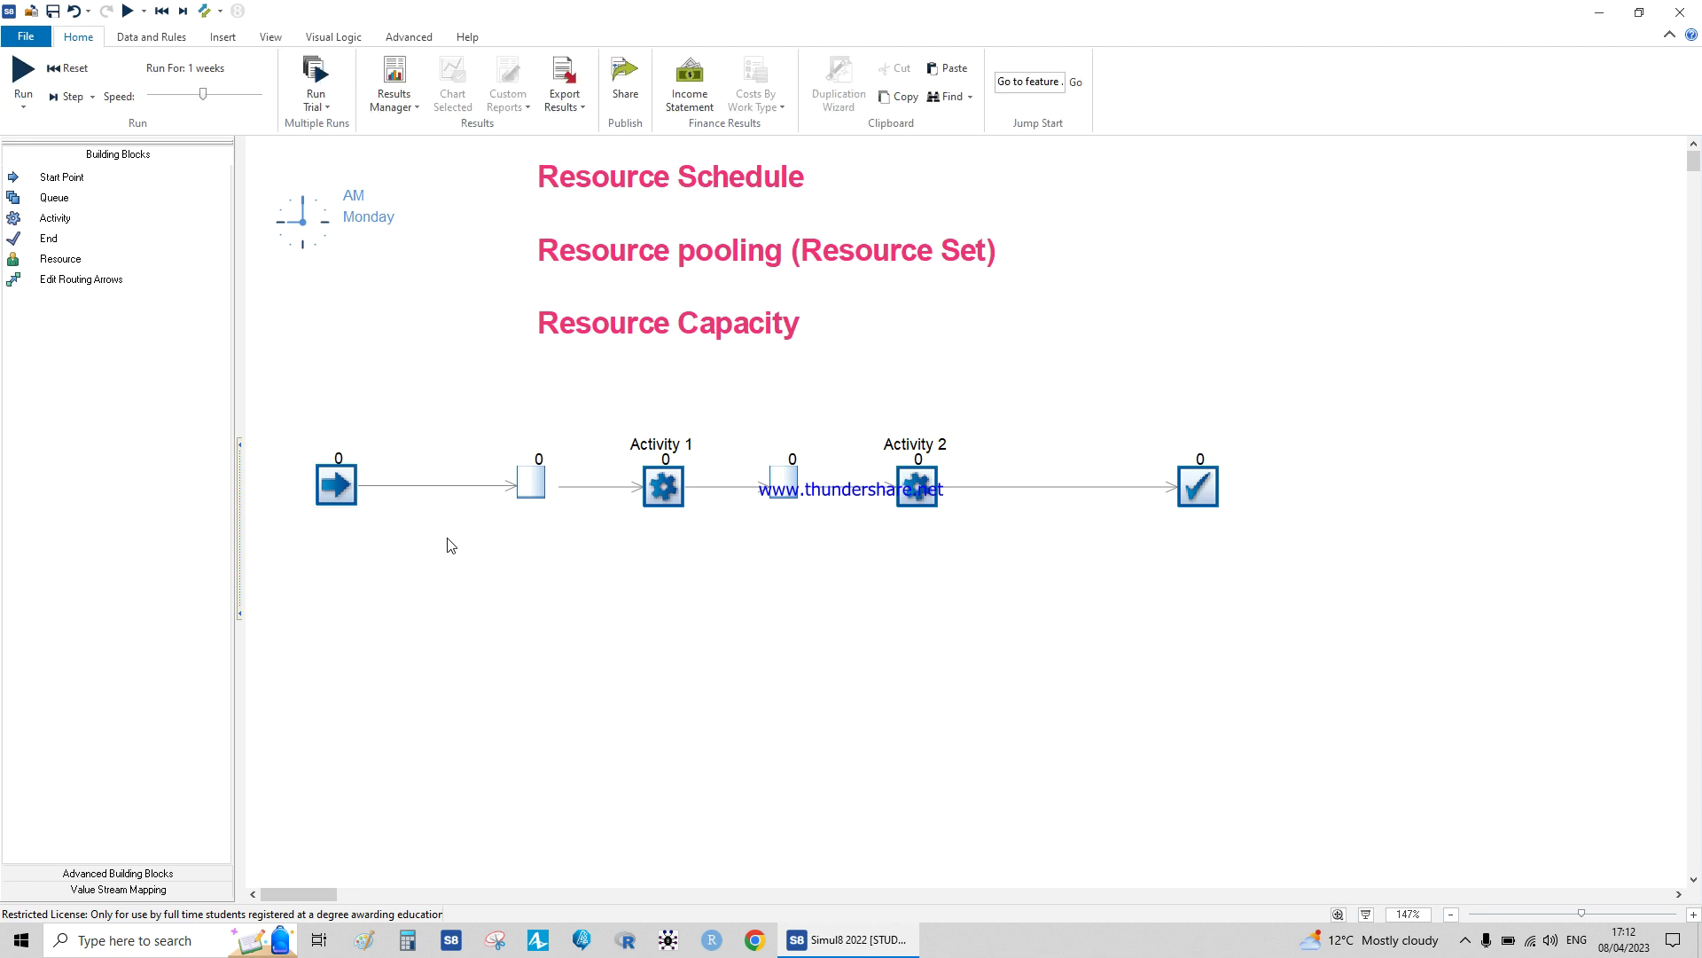
Shift the first queue left toward the Start Point and zoom in on the flow
{"action": "left_click_drag", "start_coordinate": [532, 483], "coordinate": [479, 486]}
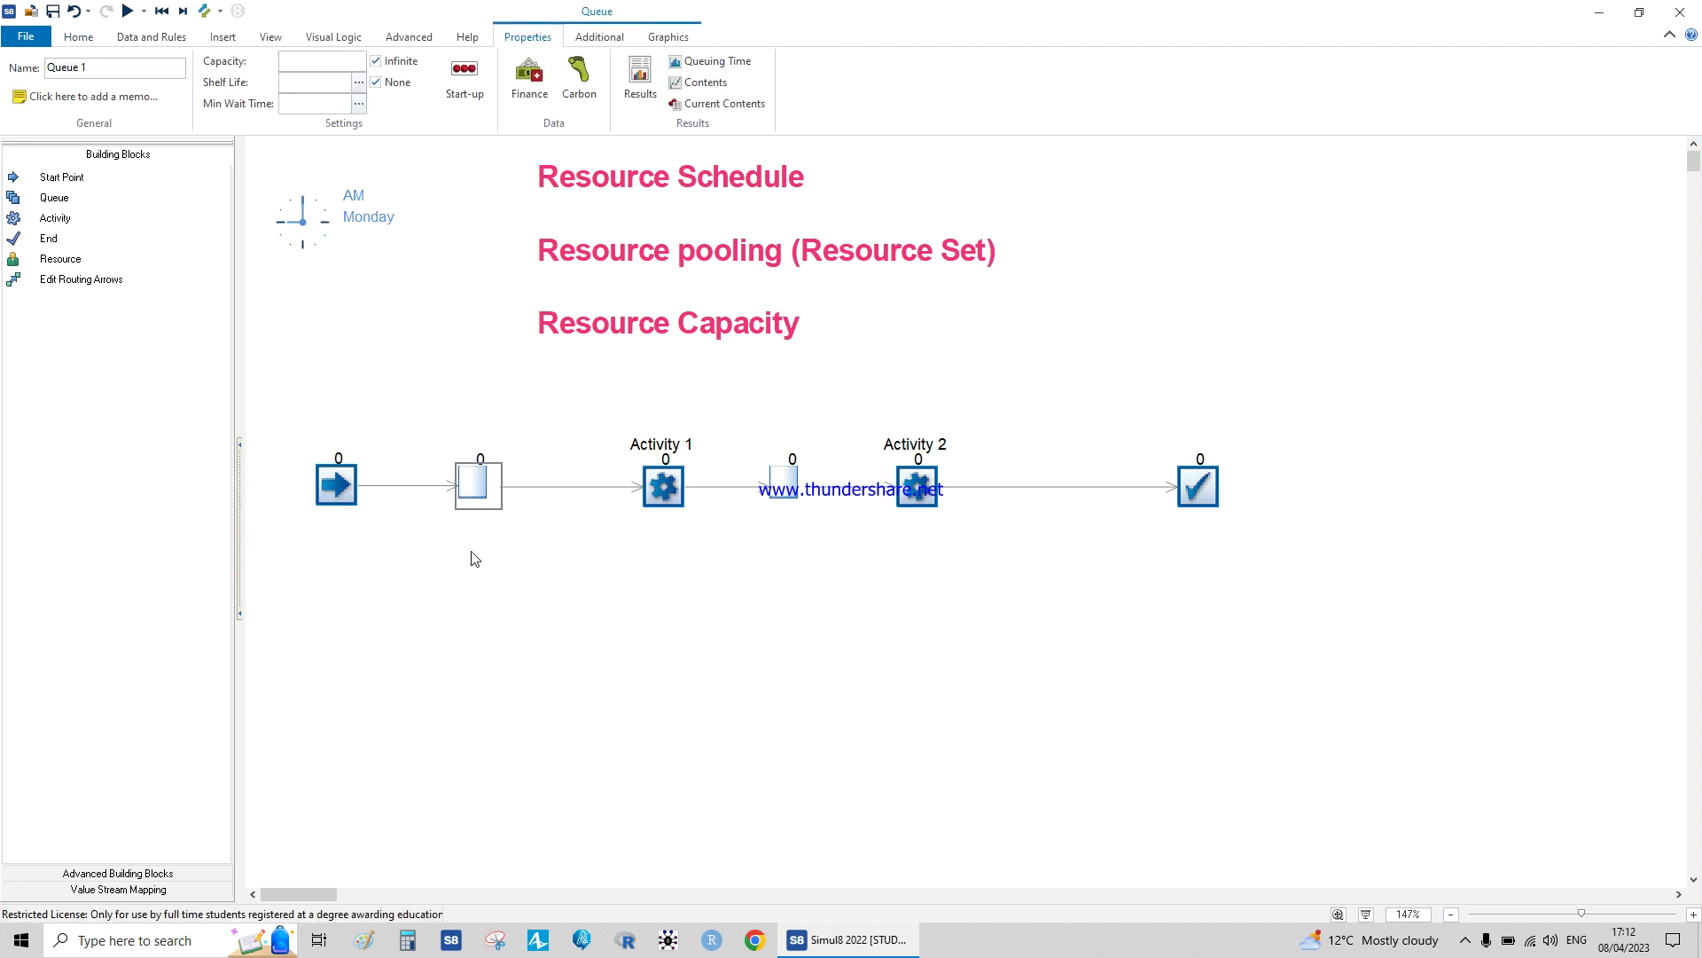
{"action": "left_click", "coordinate": [479, 562]}
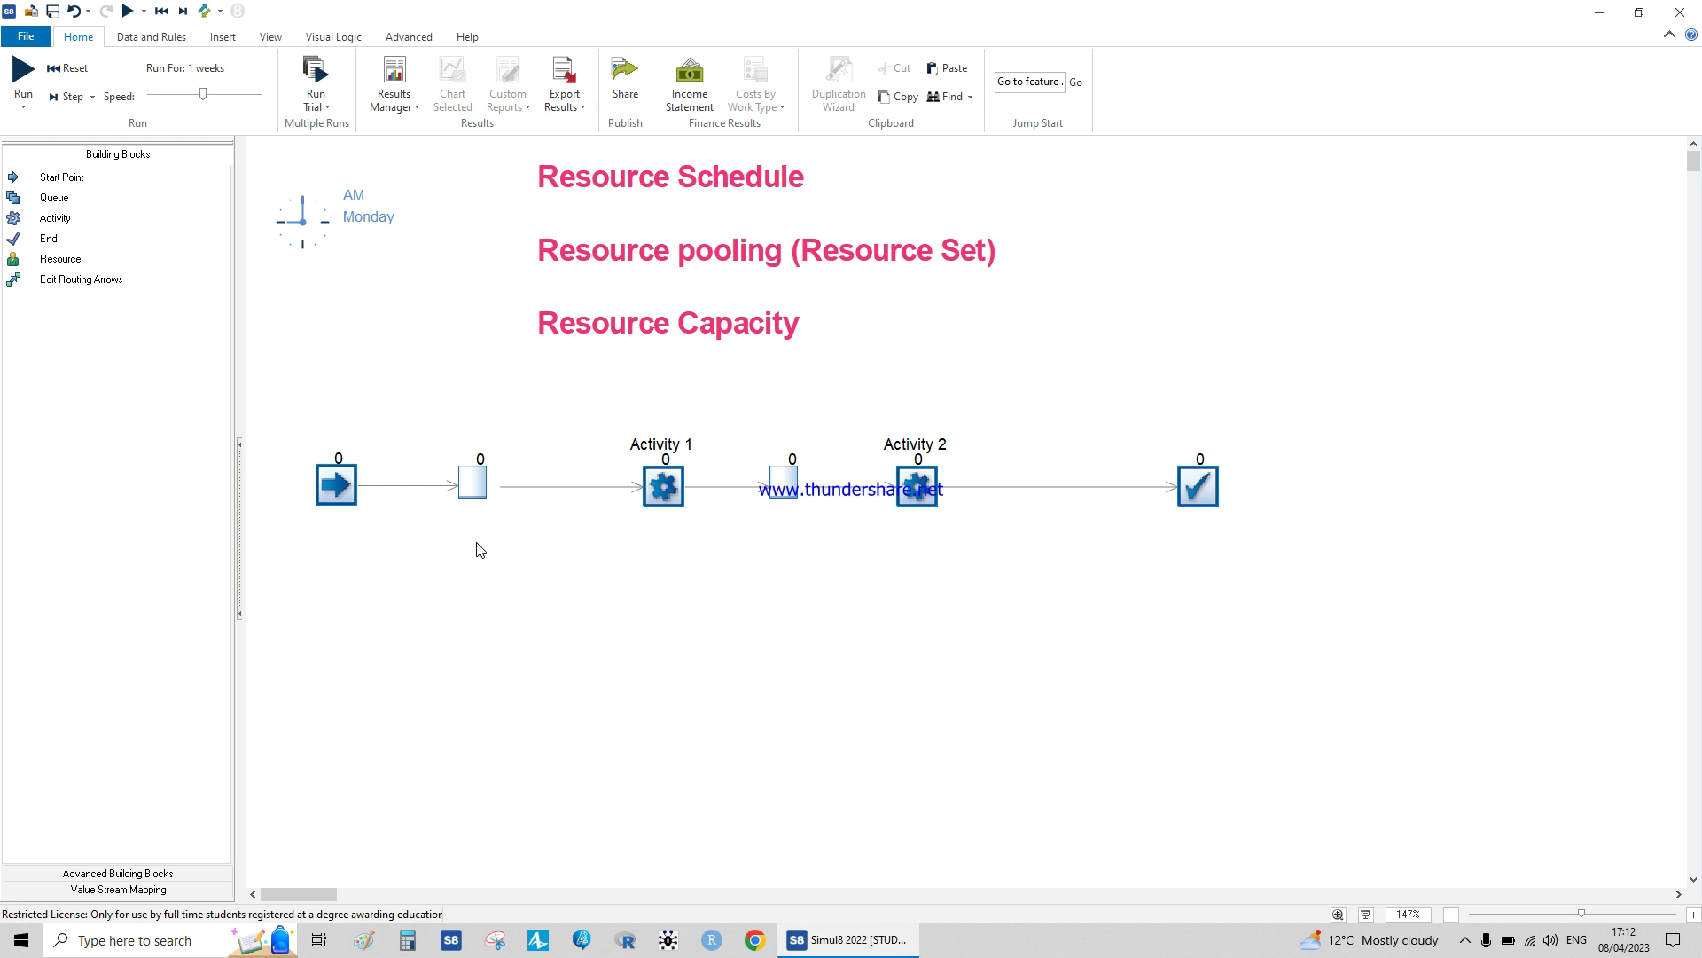
{"action": "scroll", "coordinate": [510, 532], "scroll_direction": "up", "scroll_amount": 1}
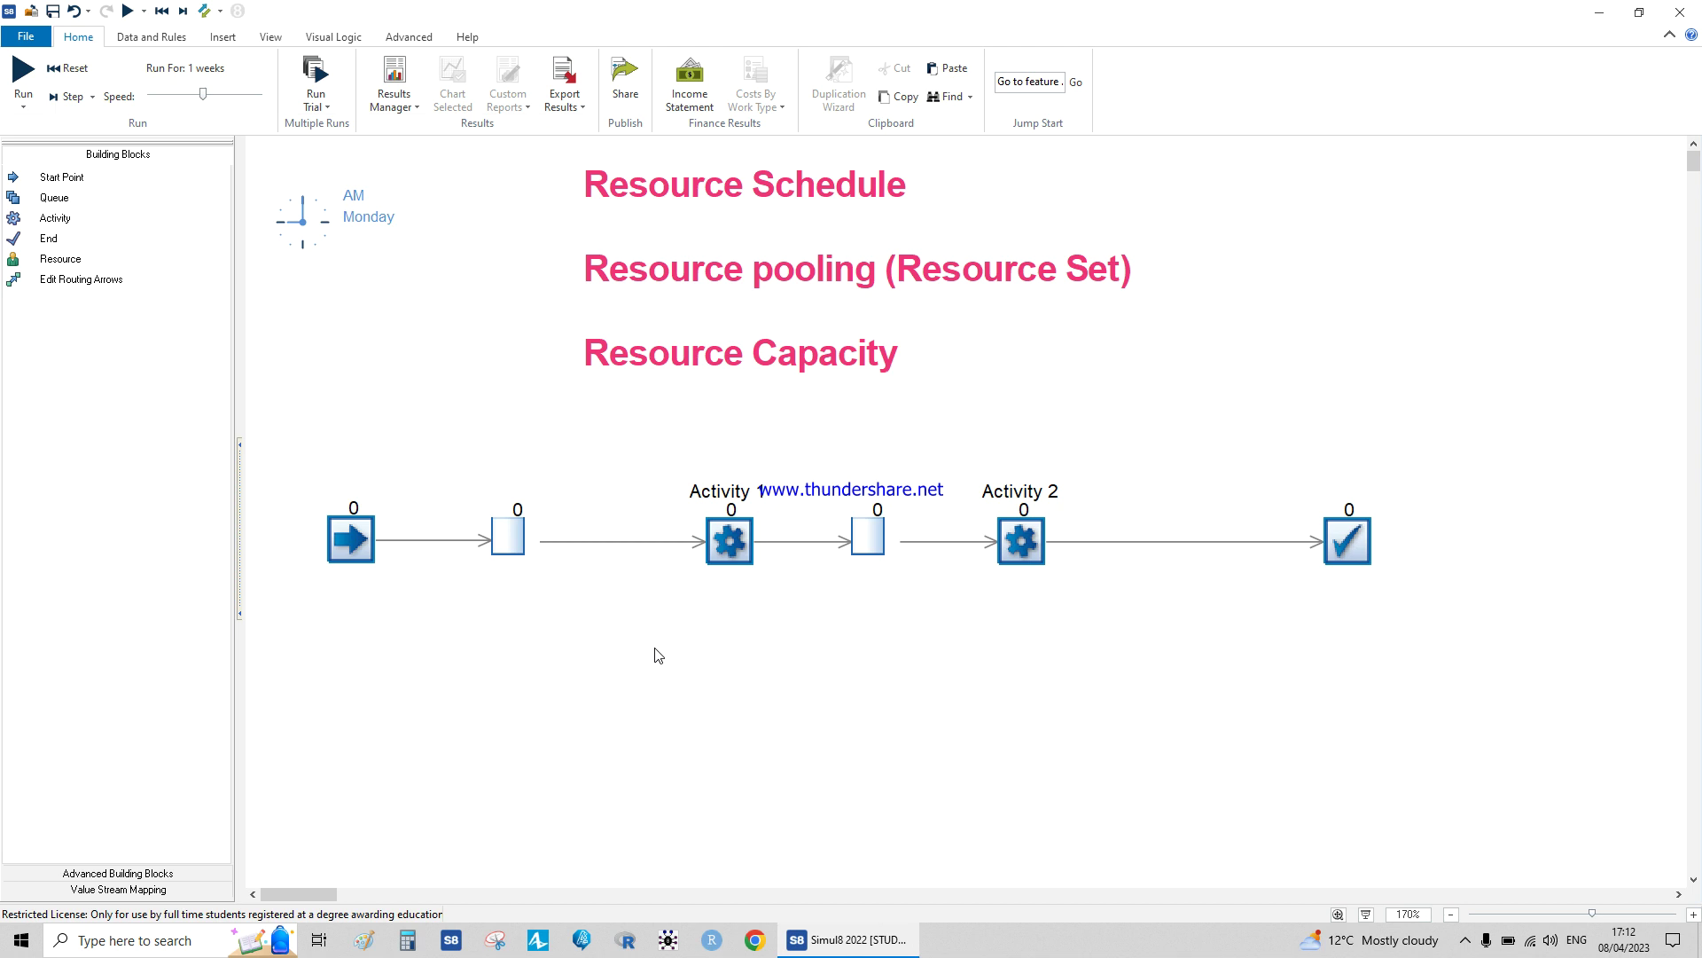
Add a resource below the Start Point, name it George and set 1 available
{"action": "left_click", "coordinate": [367, 670]}
{"action": "double_click", "coordinate": [371, 674]}
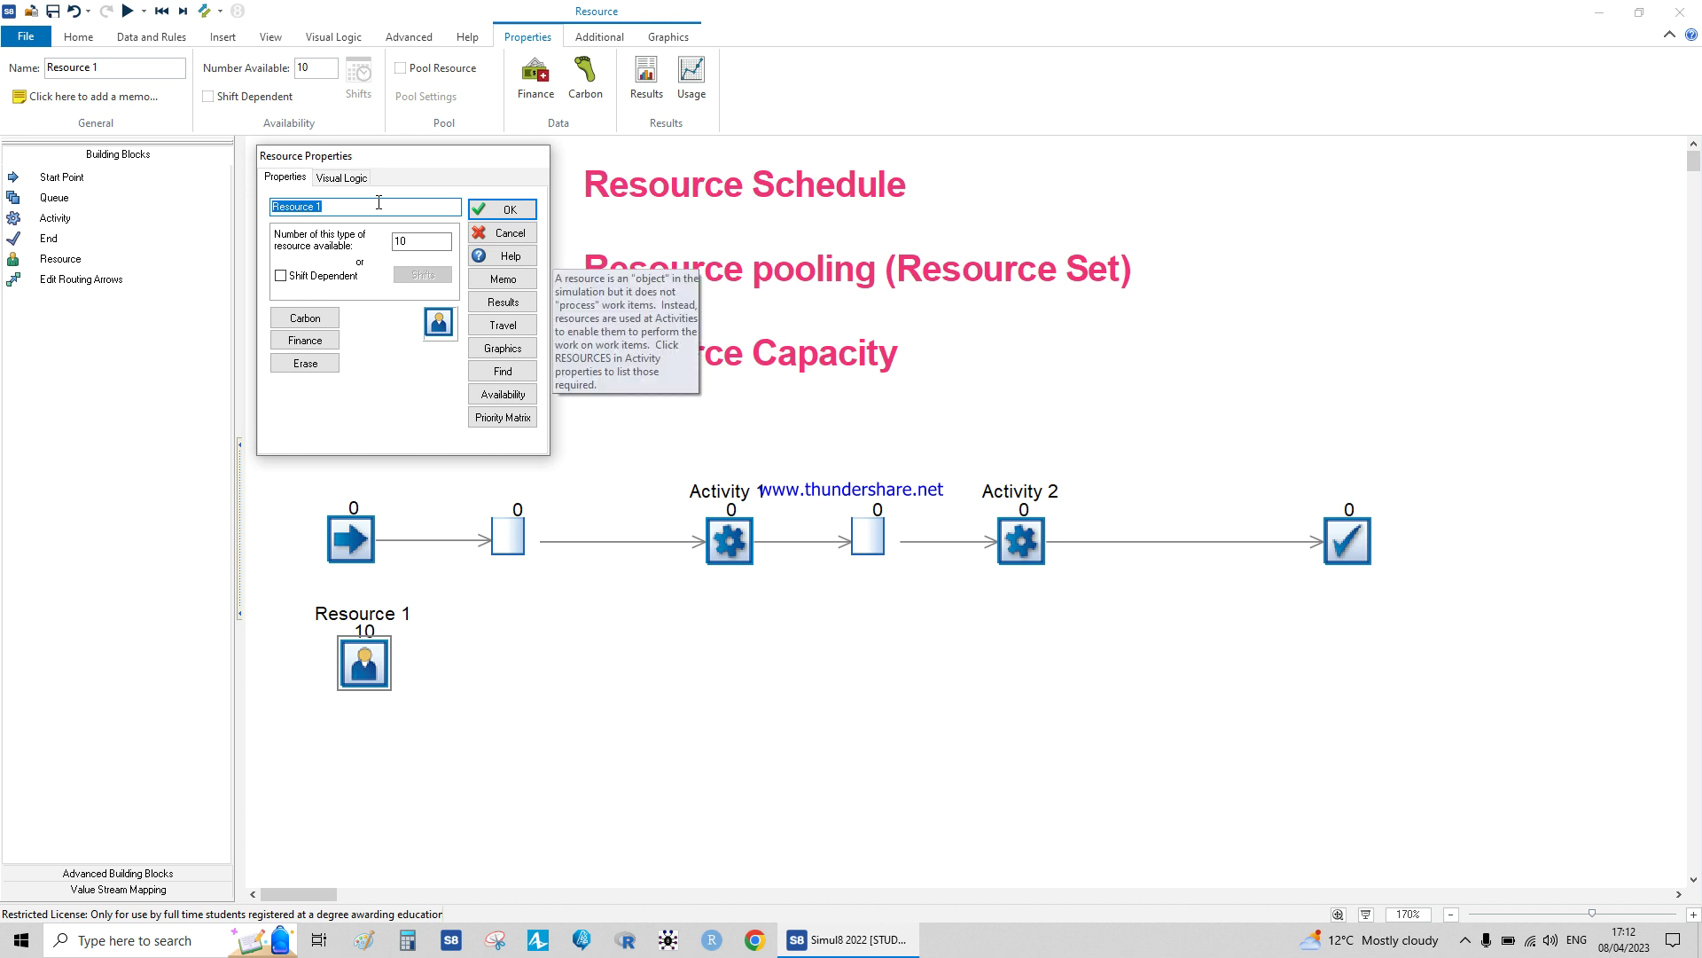
{"action": "type", "text": "George"}
{"action": "double_click", "coordinate": [416, 242]}
{"action": "type", "text": "1"}
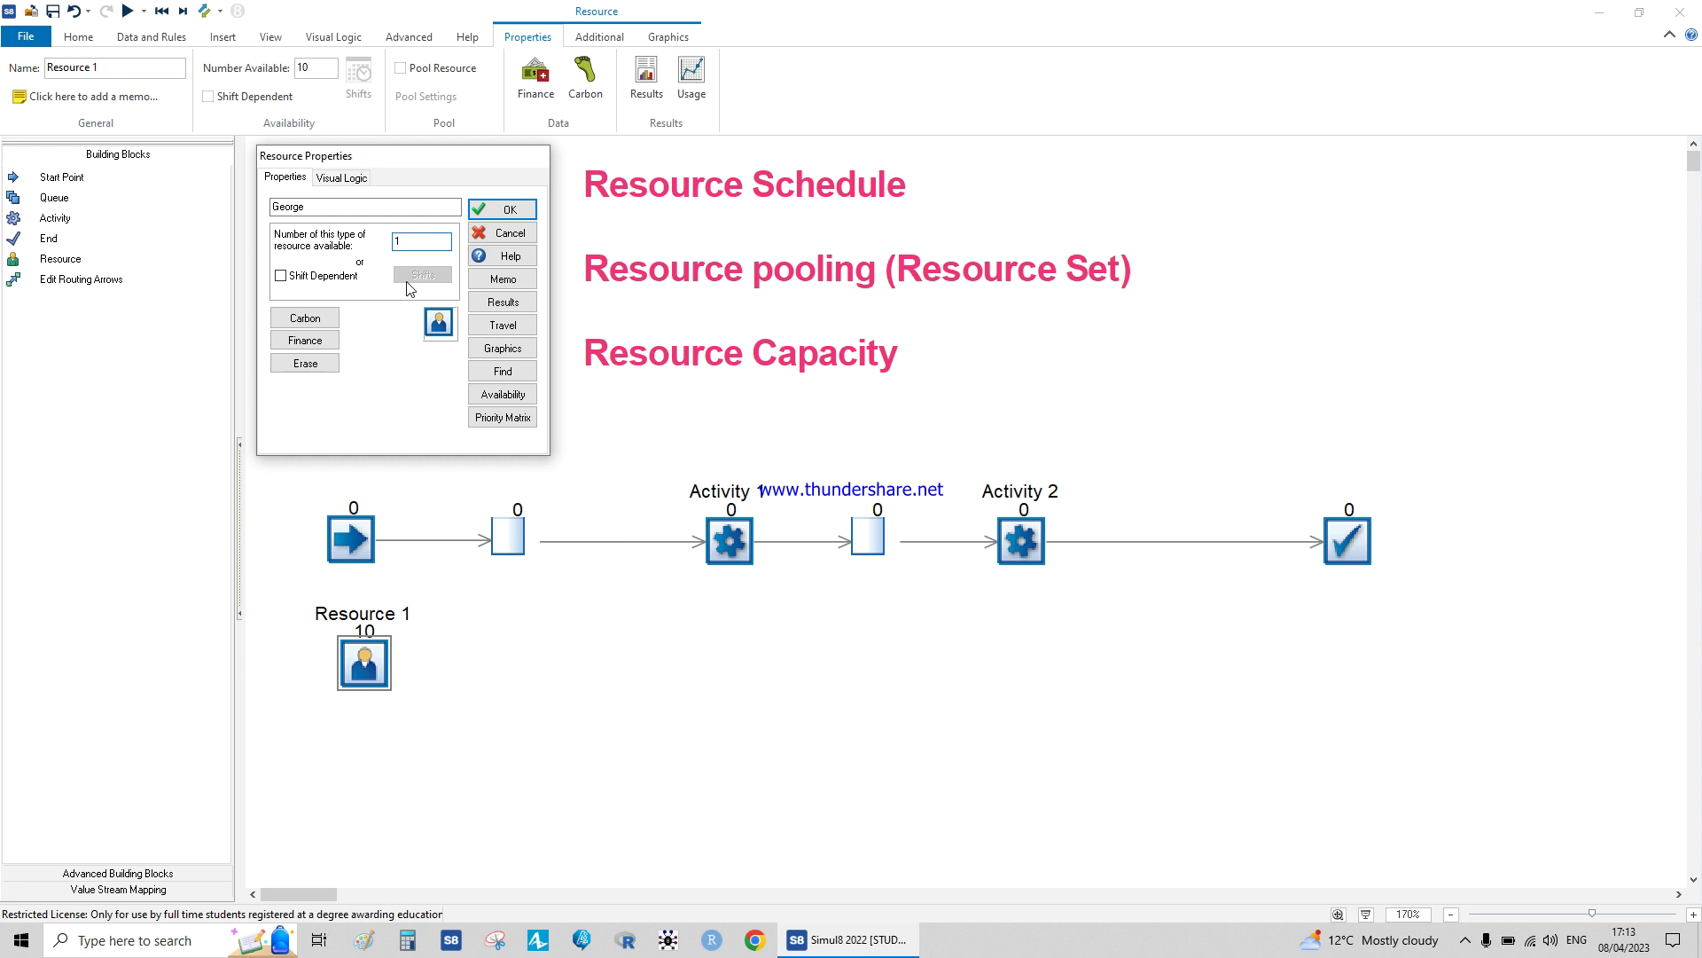
Leave George not shift dependent and confirm its properties
{"action": "left_click", "coordinate": [342, 282]}
{"action": "left_click", "coordinate": [408, 276]}
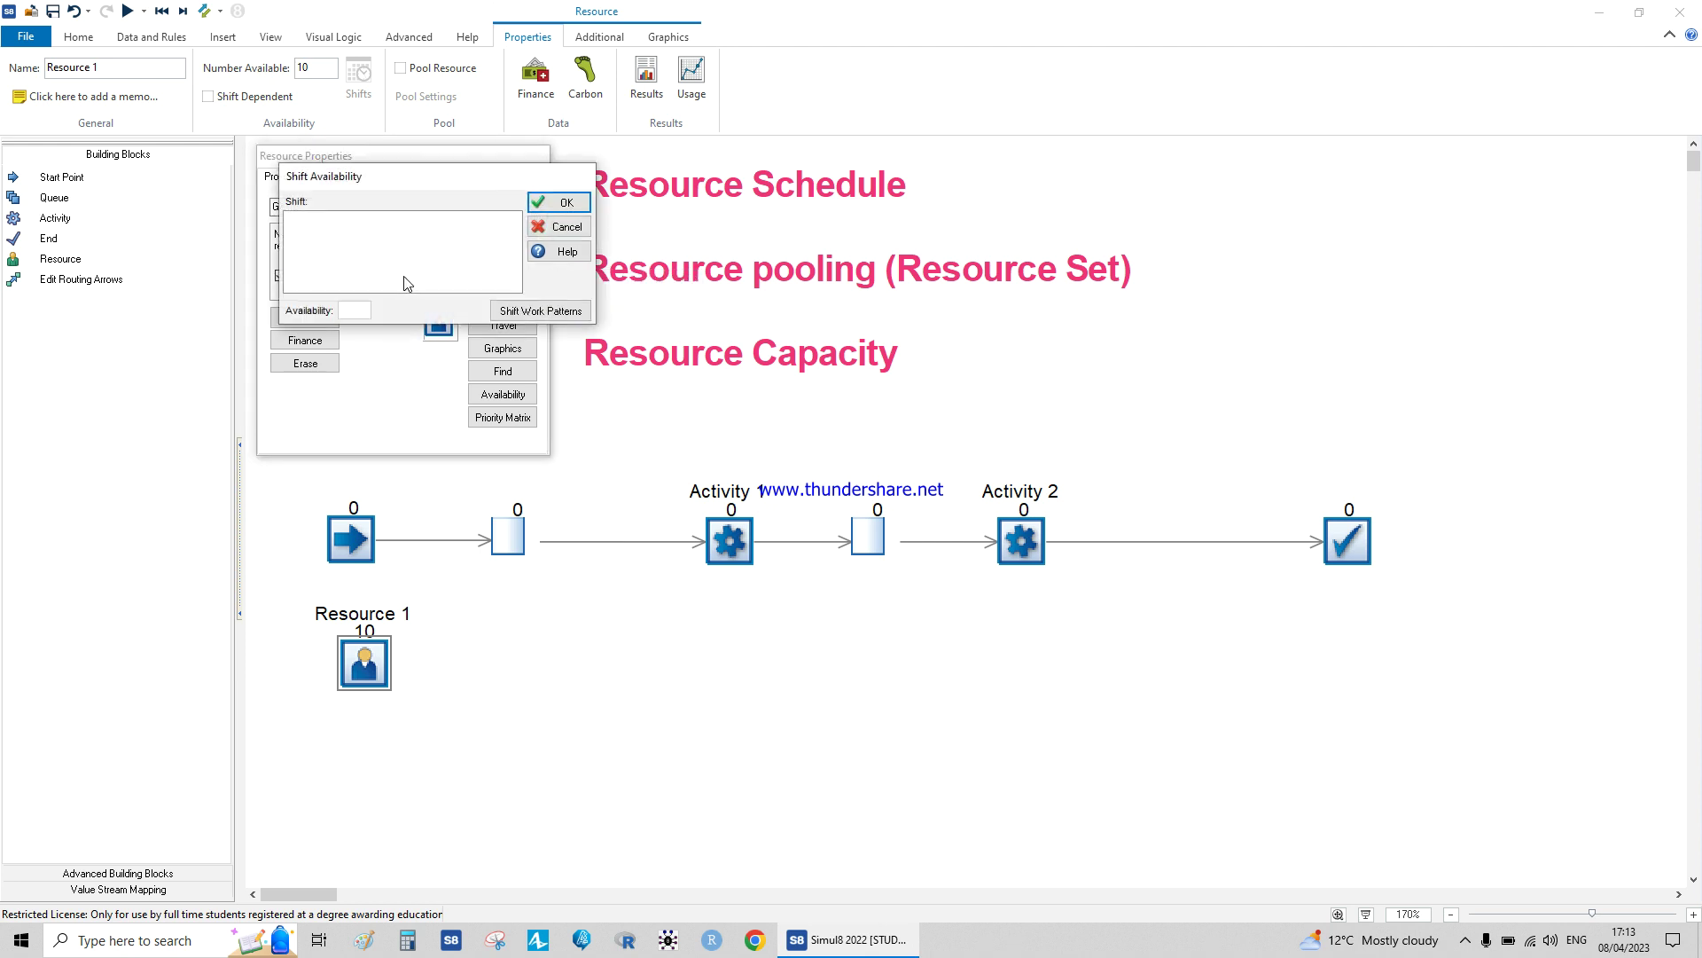
{"action": "left_click", "coordinate": [542, 229]}
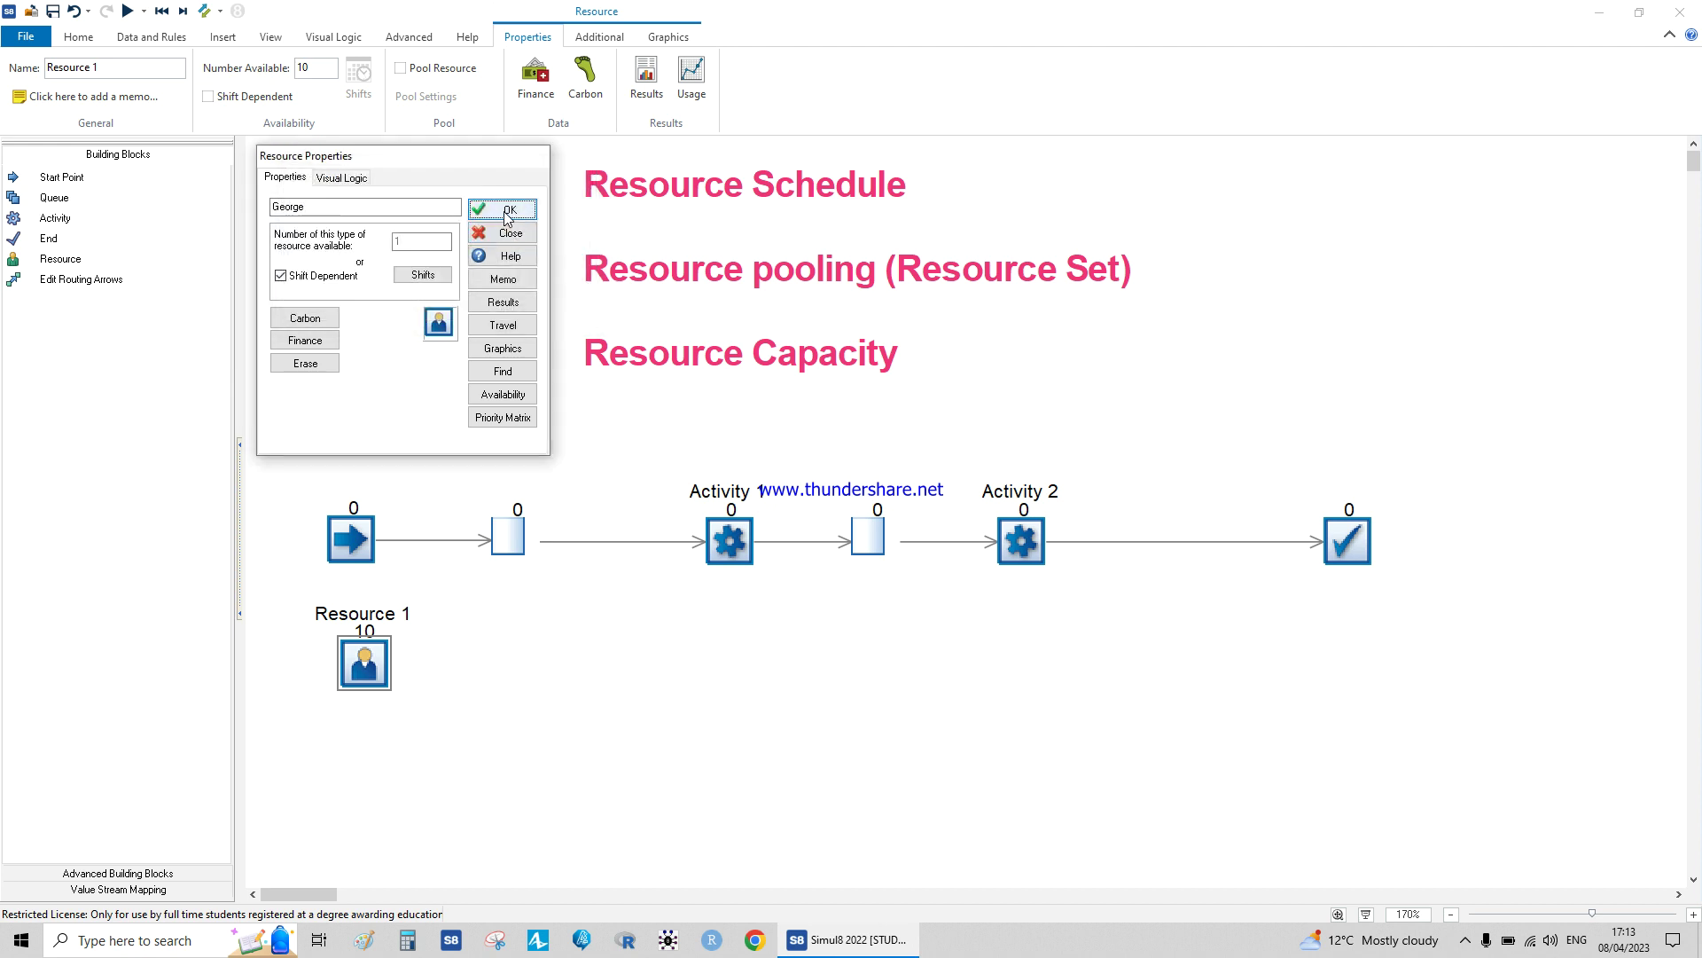
{"action": "left_click", "coordinate": [293, 282]}
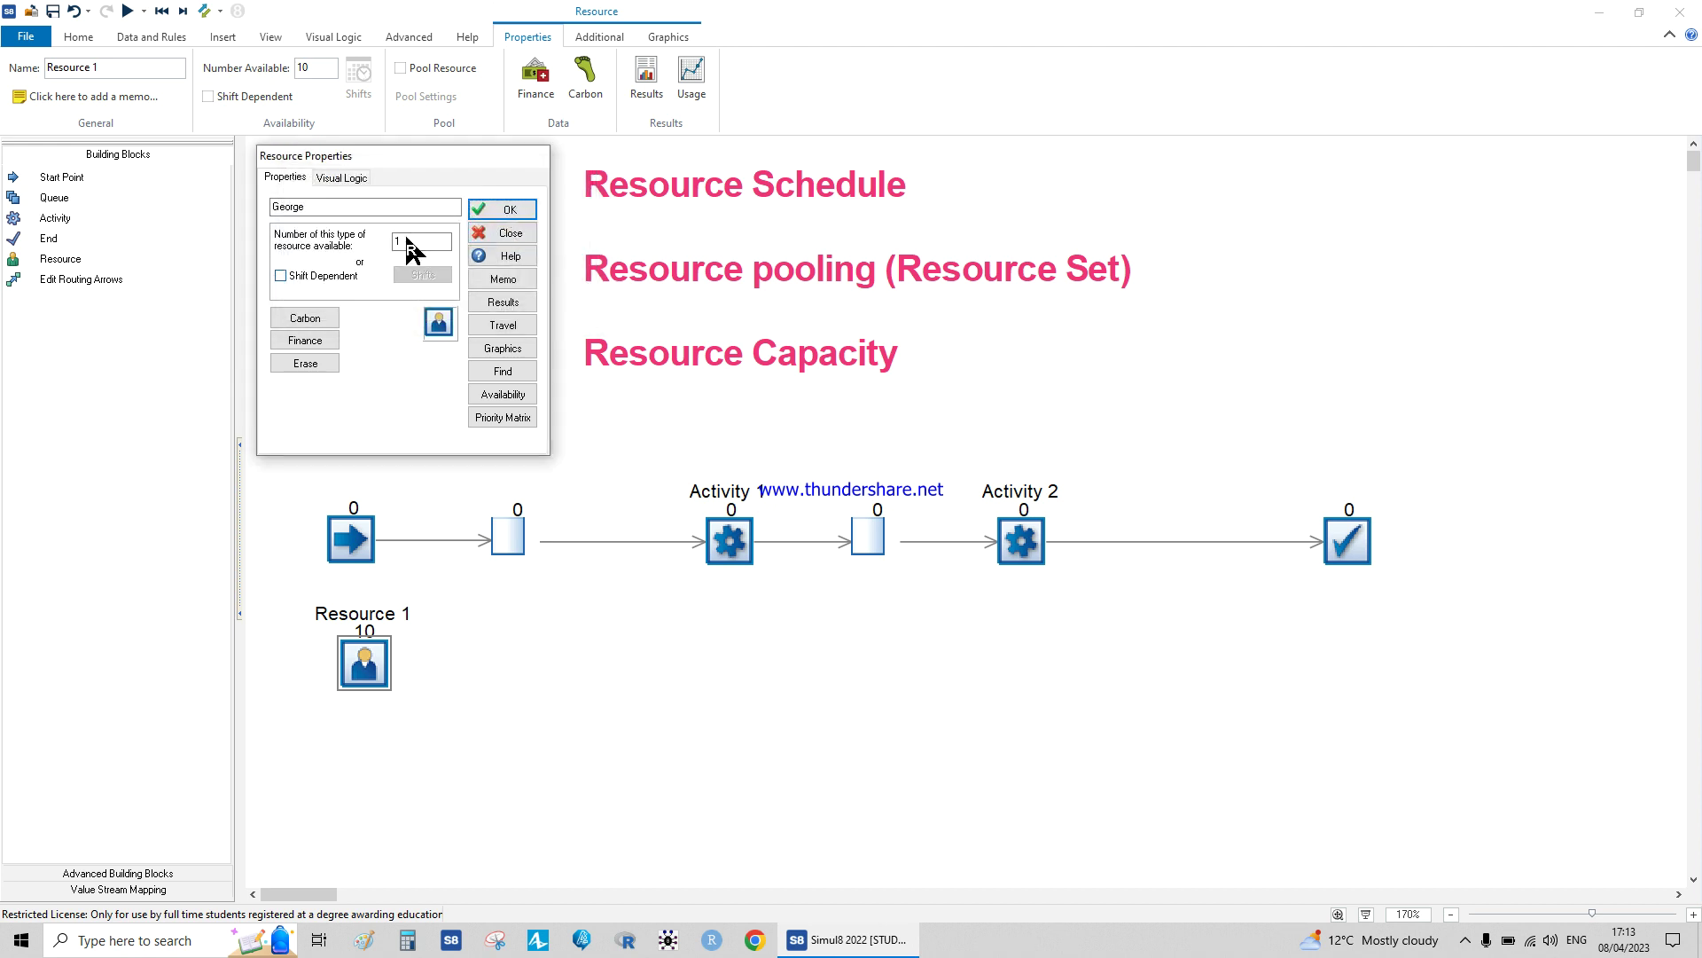
{"action": "left_click", "coordinate": [501, 209]}
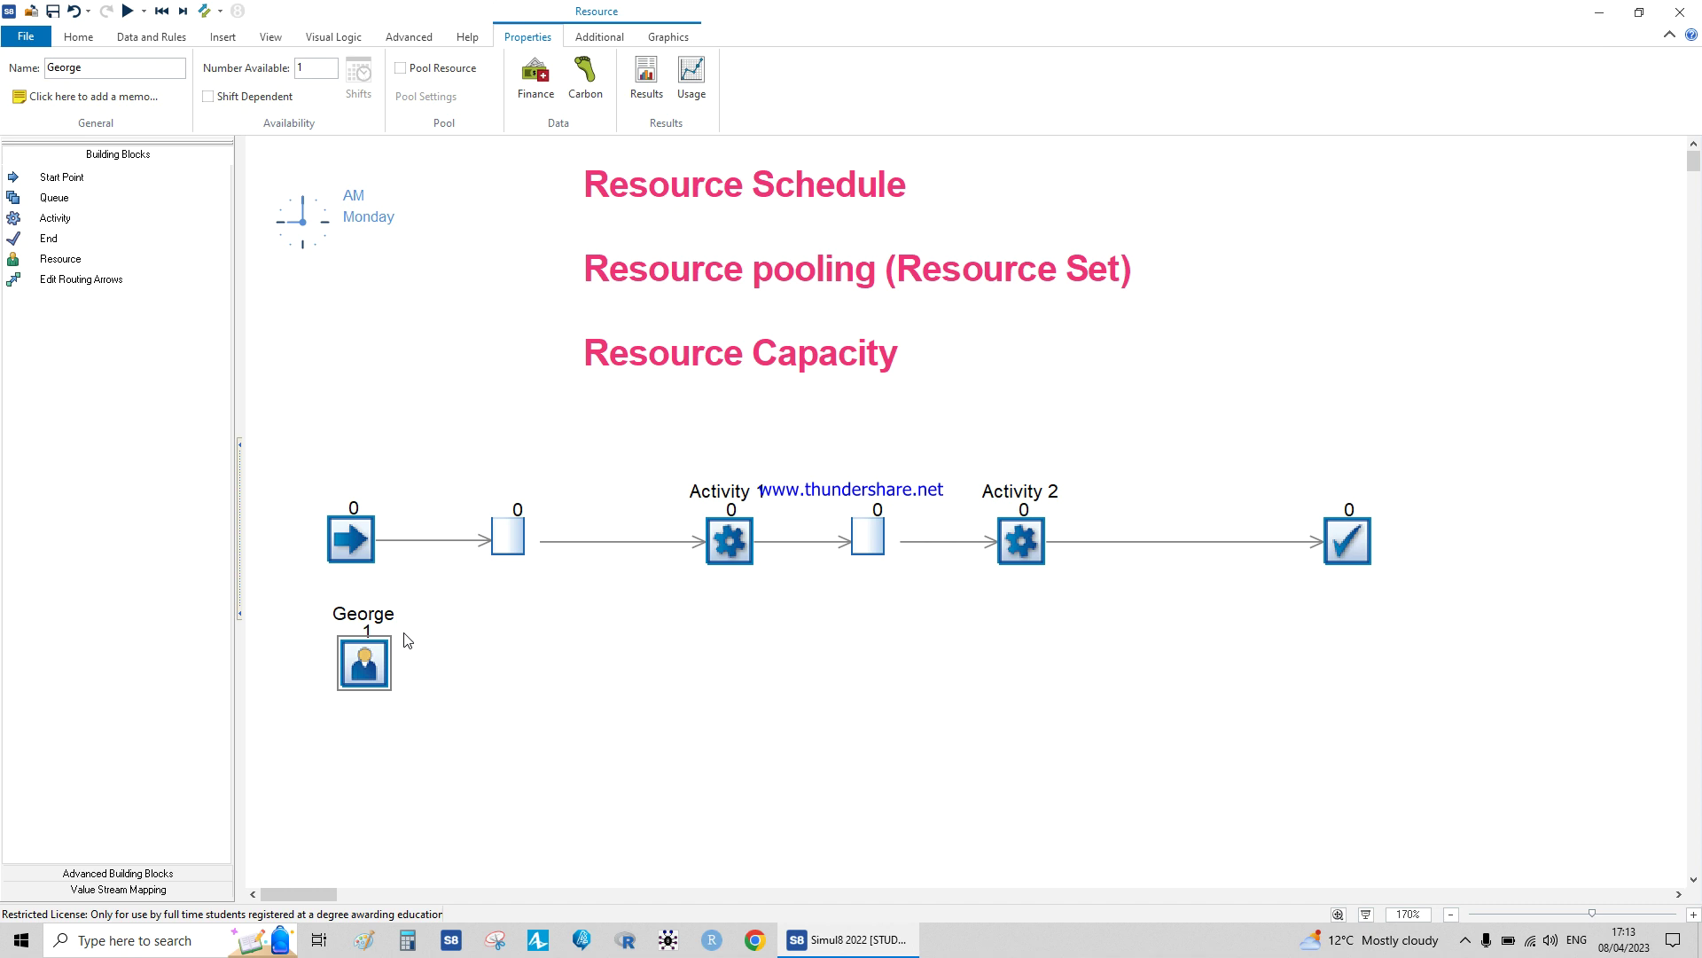
Raise George's name label by setting its title Y Offset to -35
{"action": "left_click_drag", "start_coordinate": [365, 657], "coordinate": [358, 677]}
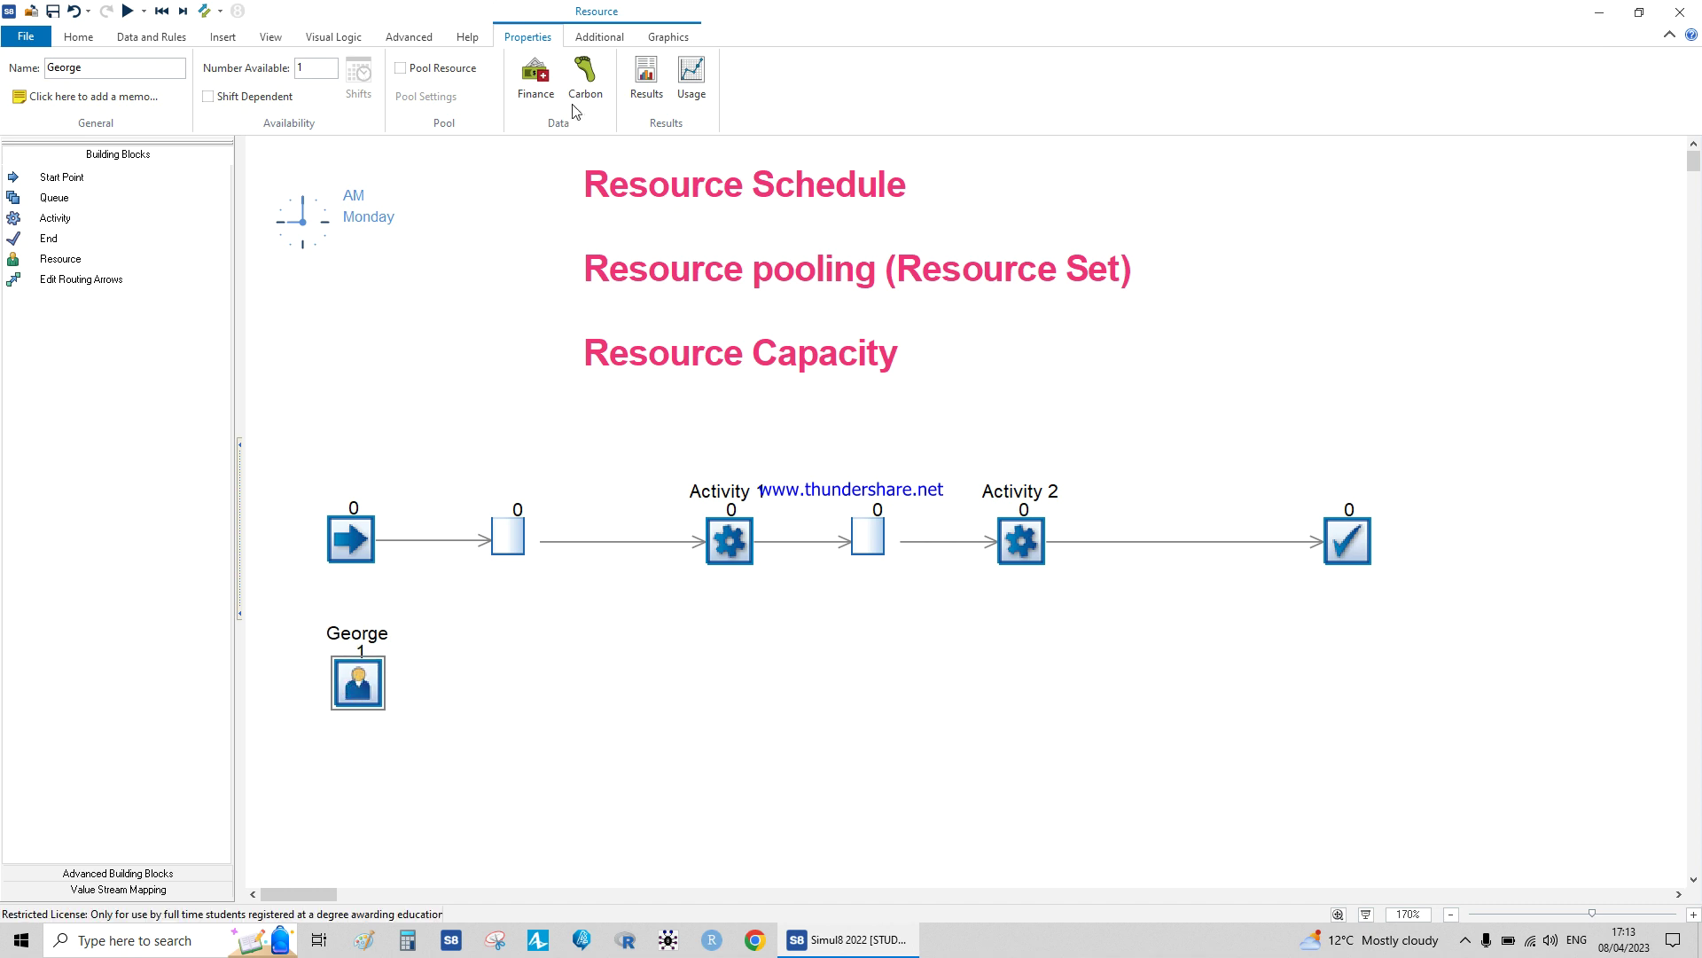
{"action": "left_click", "coordinate": [672, 39]}
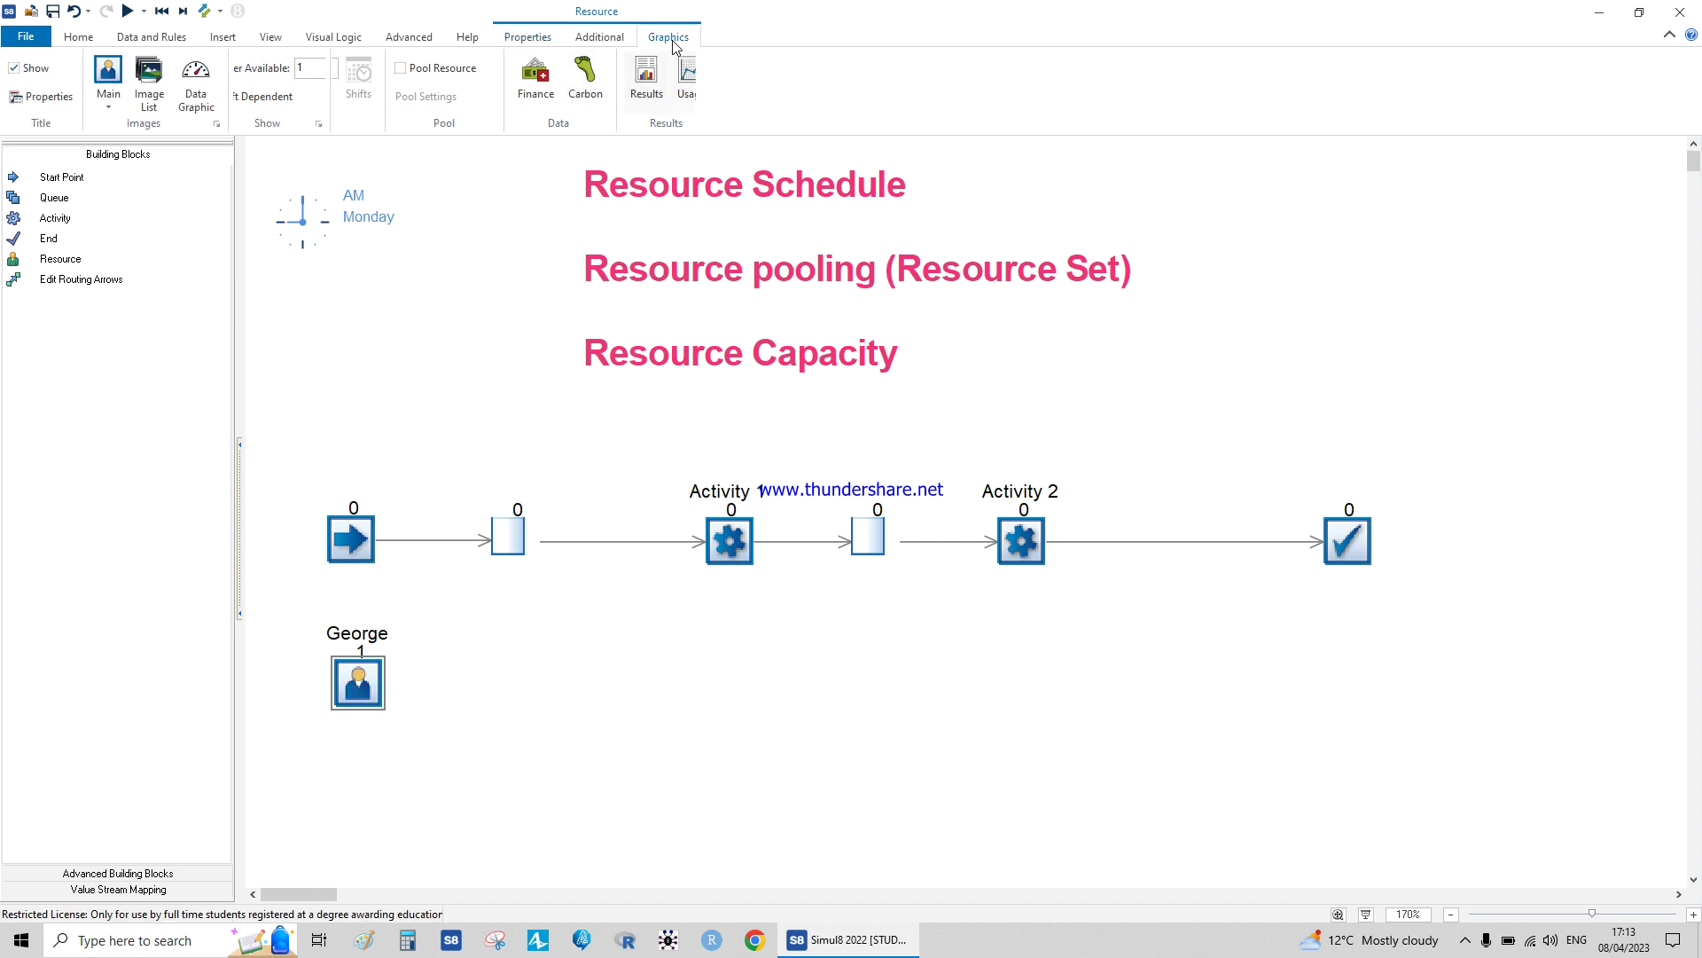
{"action": "left_click", "coordinate": [40, 96]}
{"action": "double_click", "coordinate": [453, 247]}
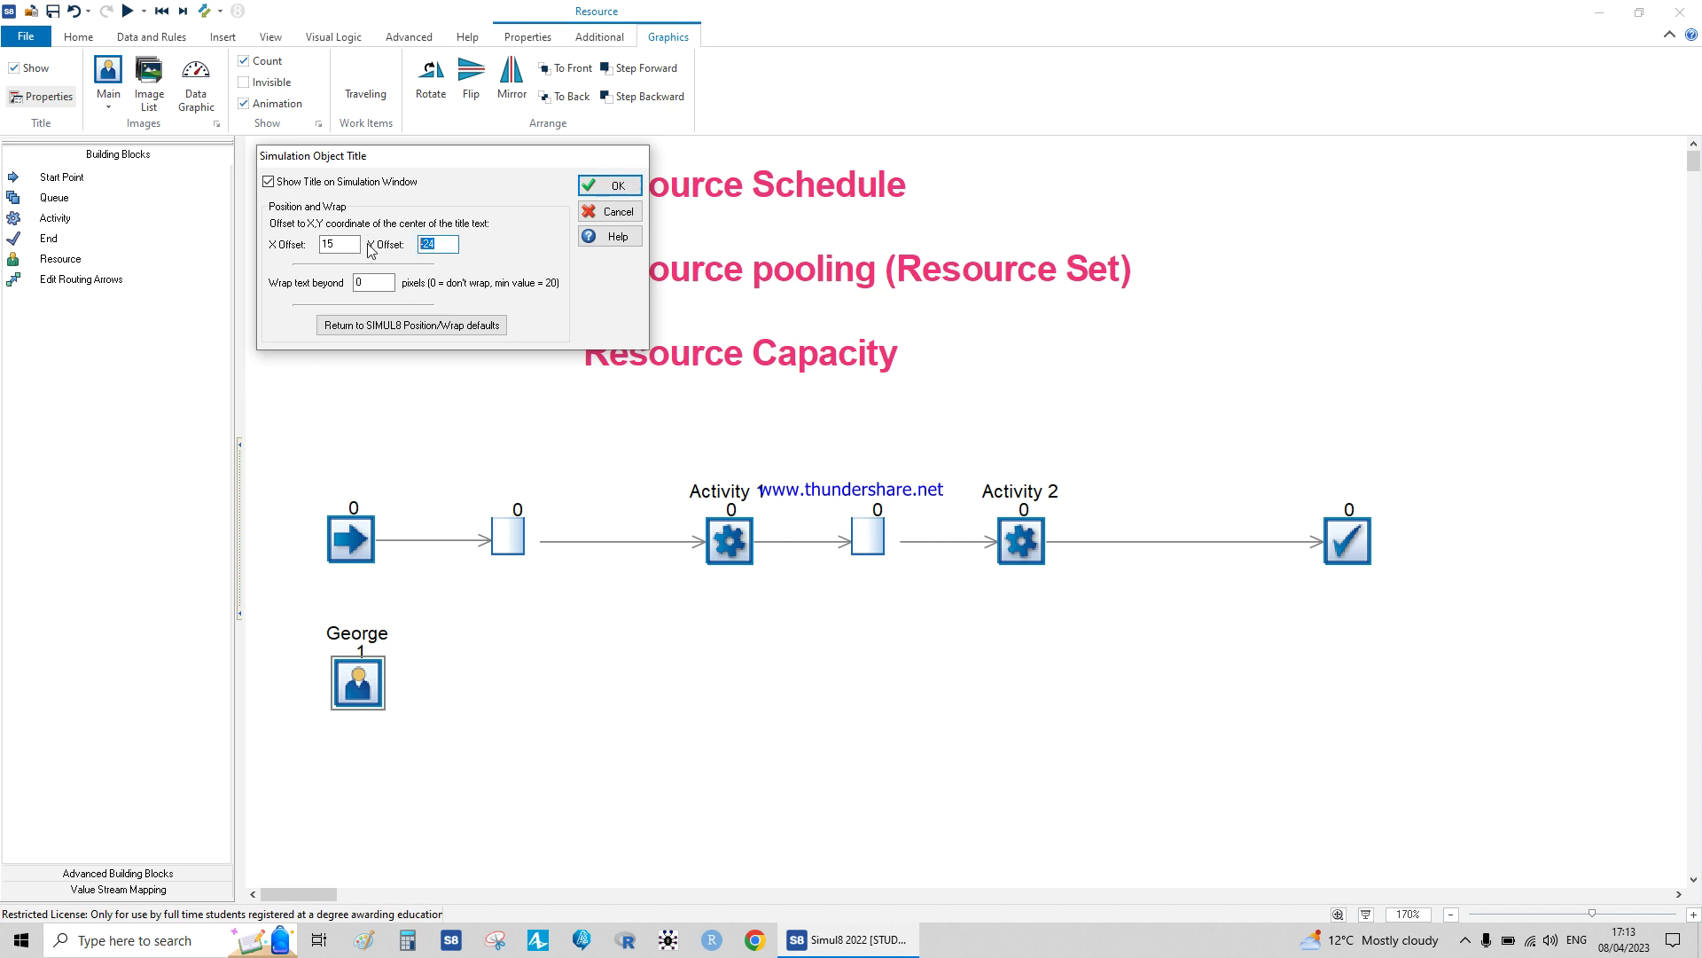
{"action": "type", "text": "-35"}
{"action": "left_click", "coordinate": [599, 189]}
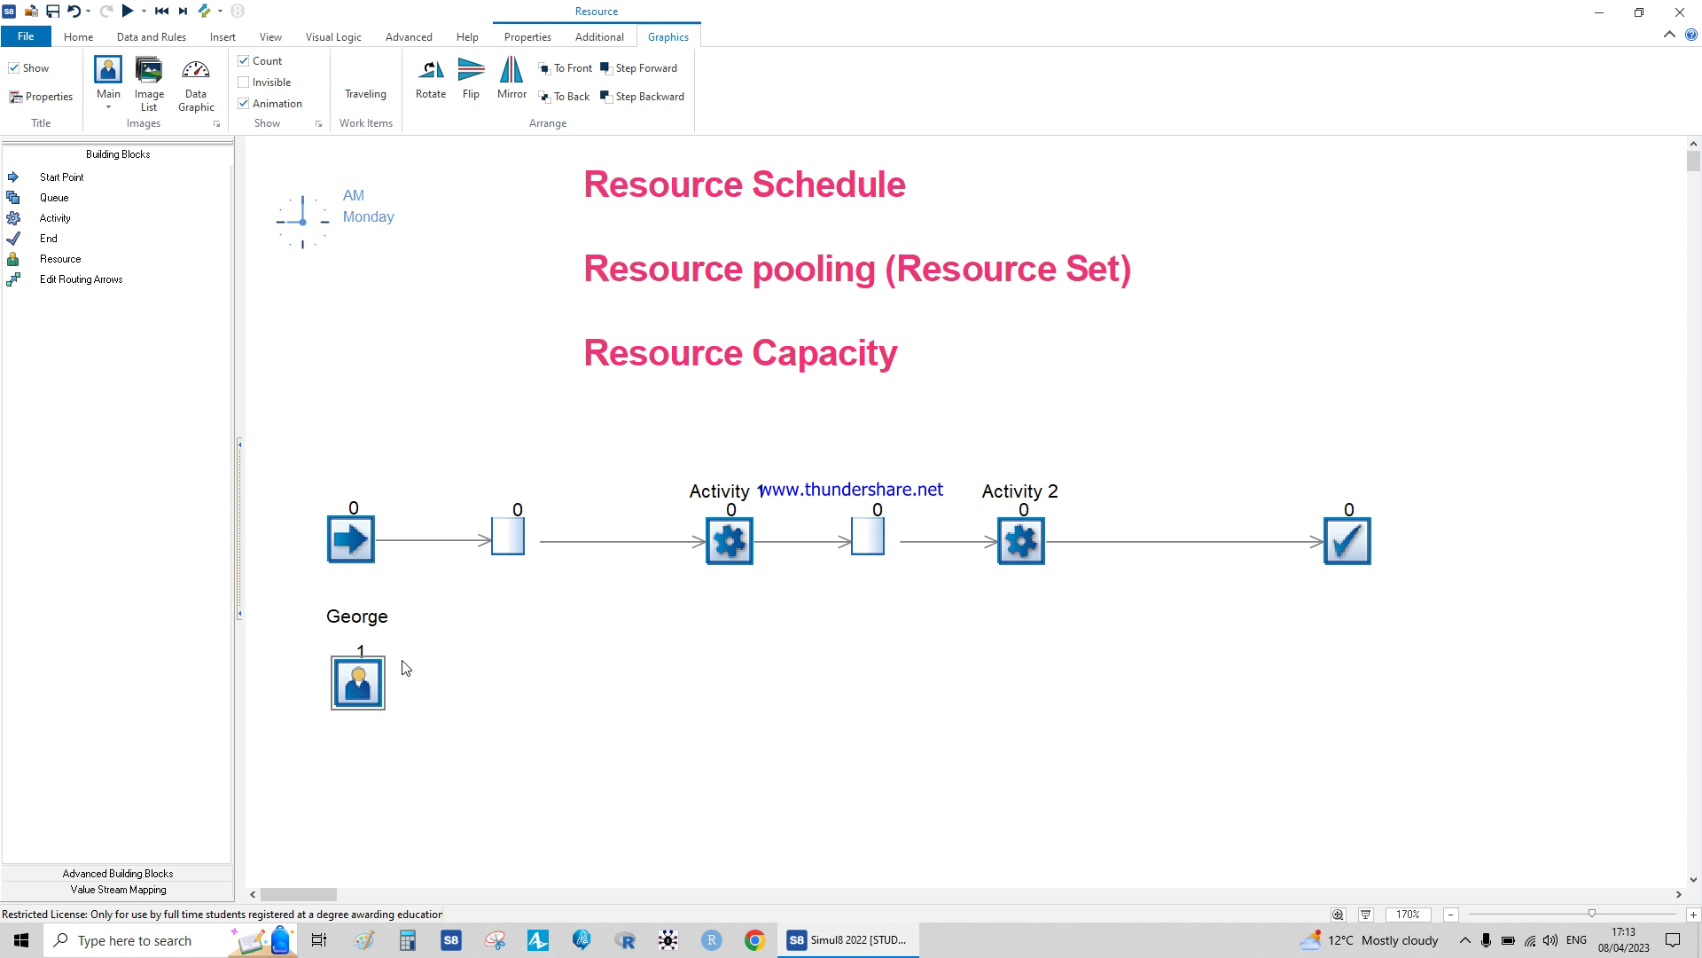
{"action": "left_click", "coordinate": [445, 688]}
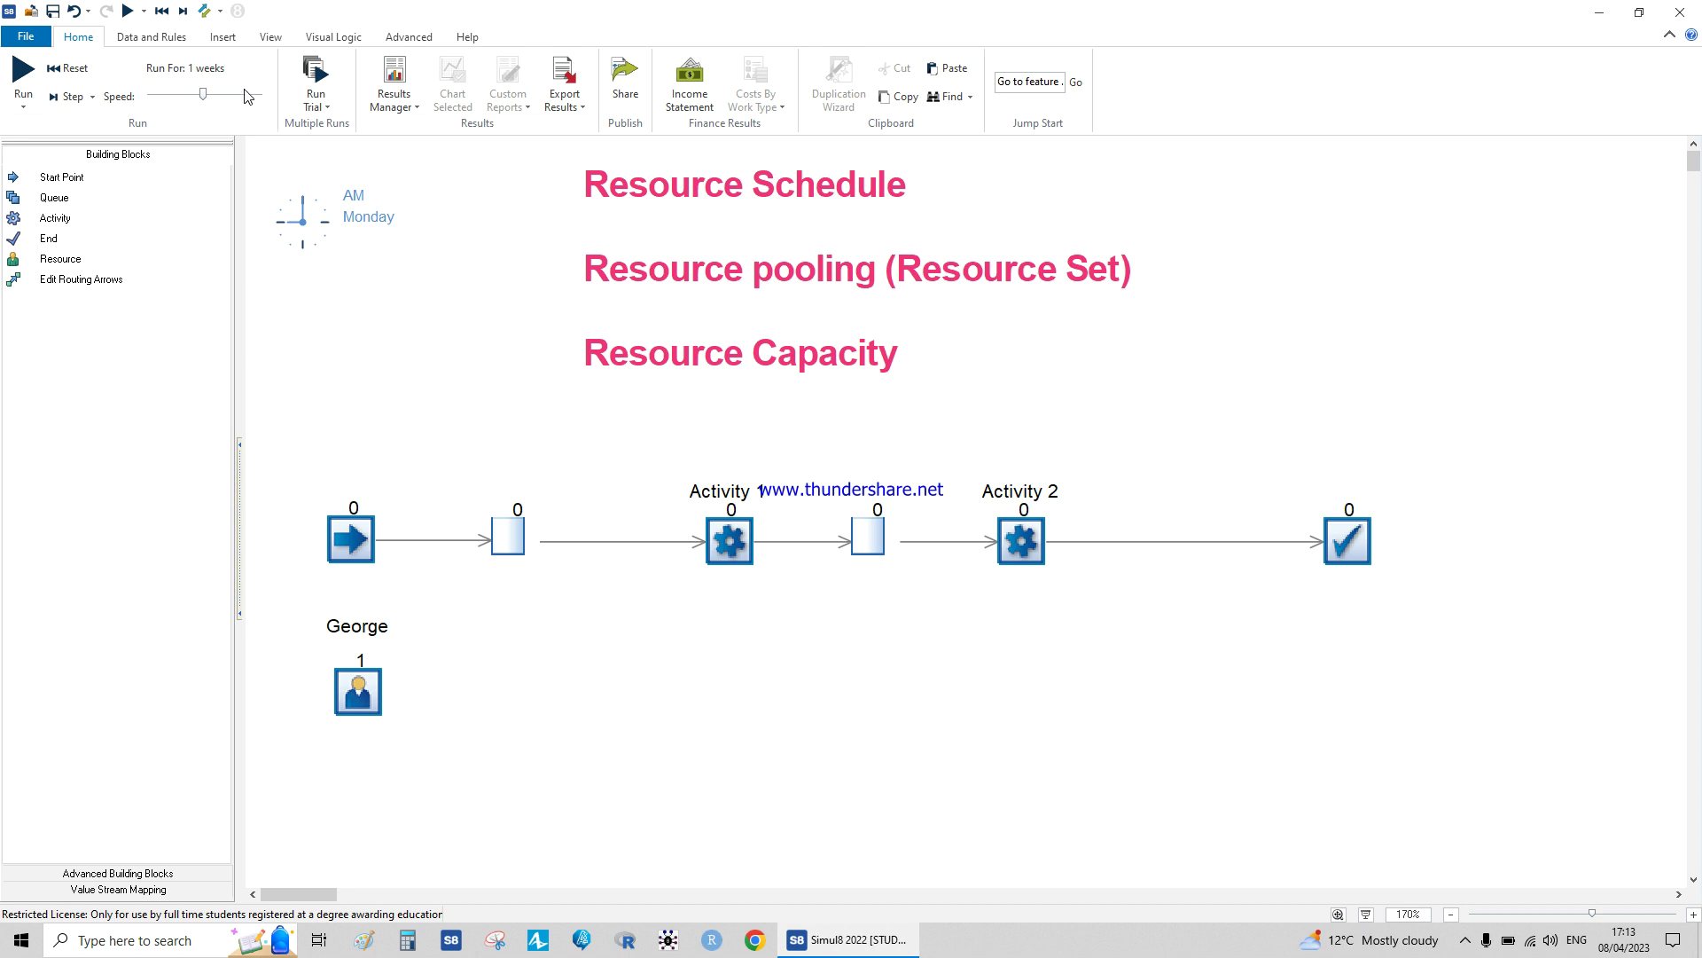
{"action": "left_click", "coordinate": [179, 38]}
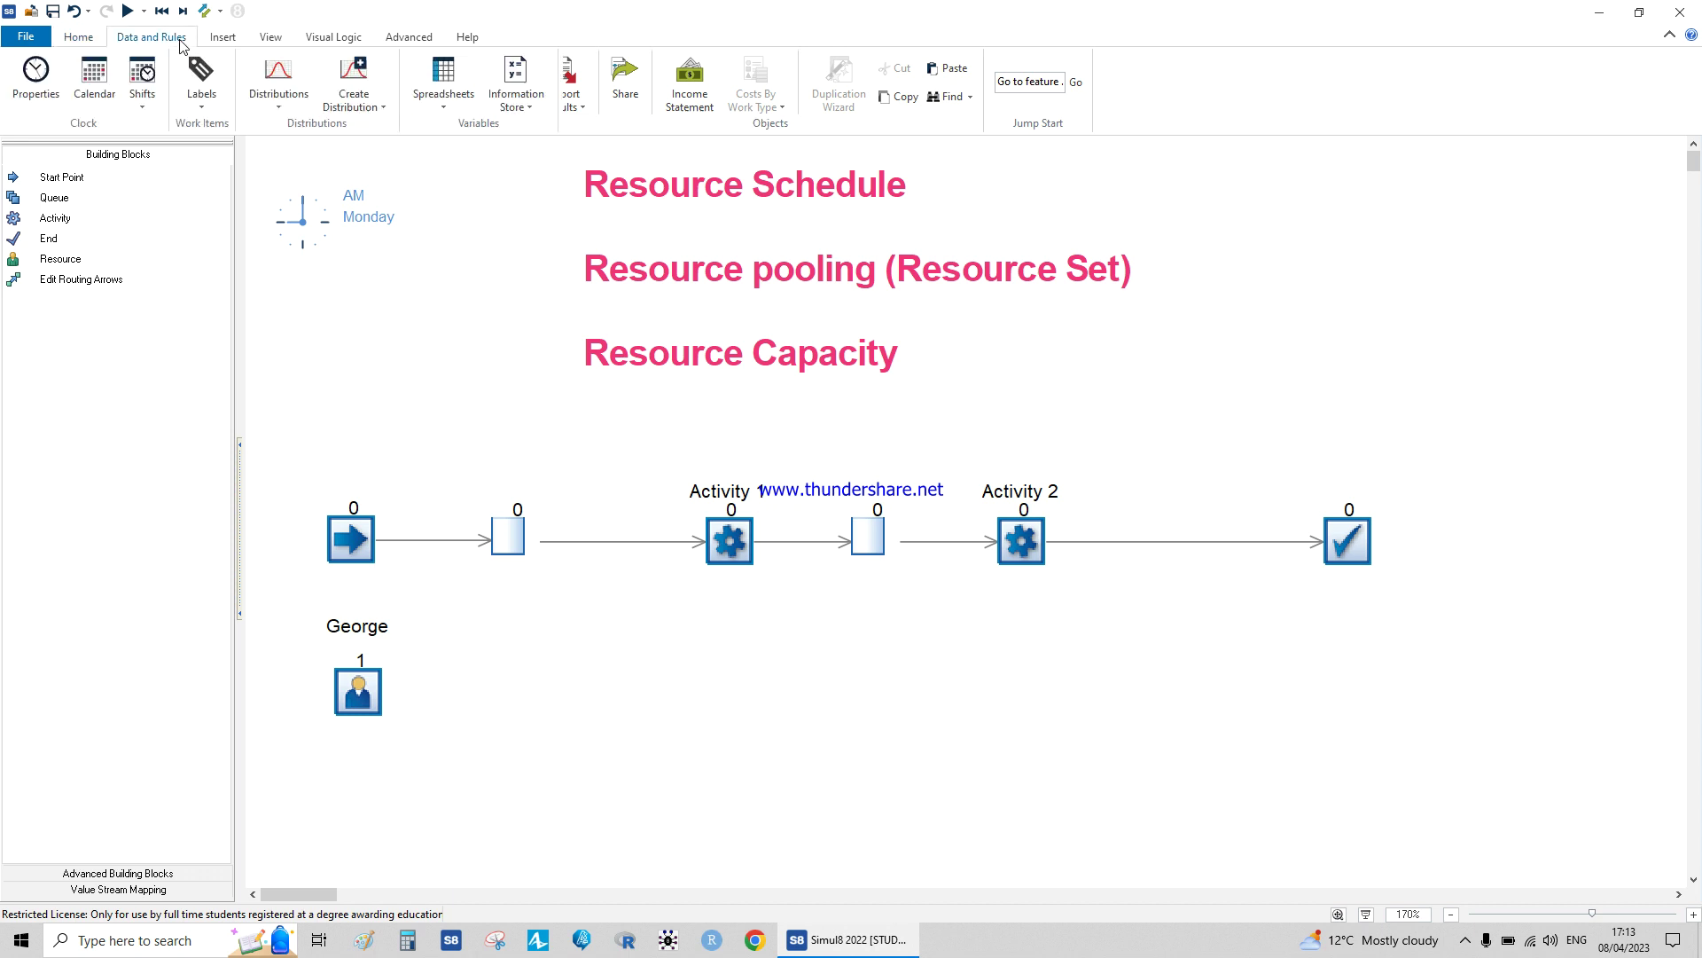
Create a Day Shift running from 08:00 to 16:00
{"action": "left_click", "coordinate": [146, 104]}
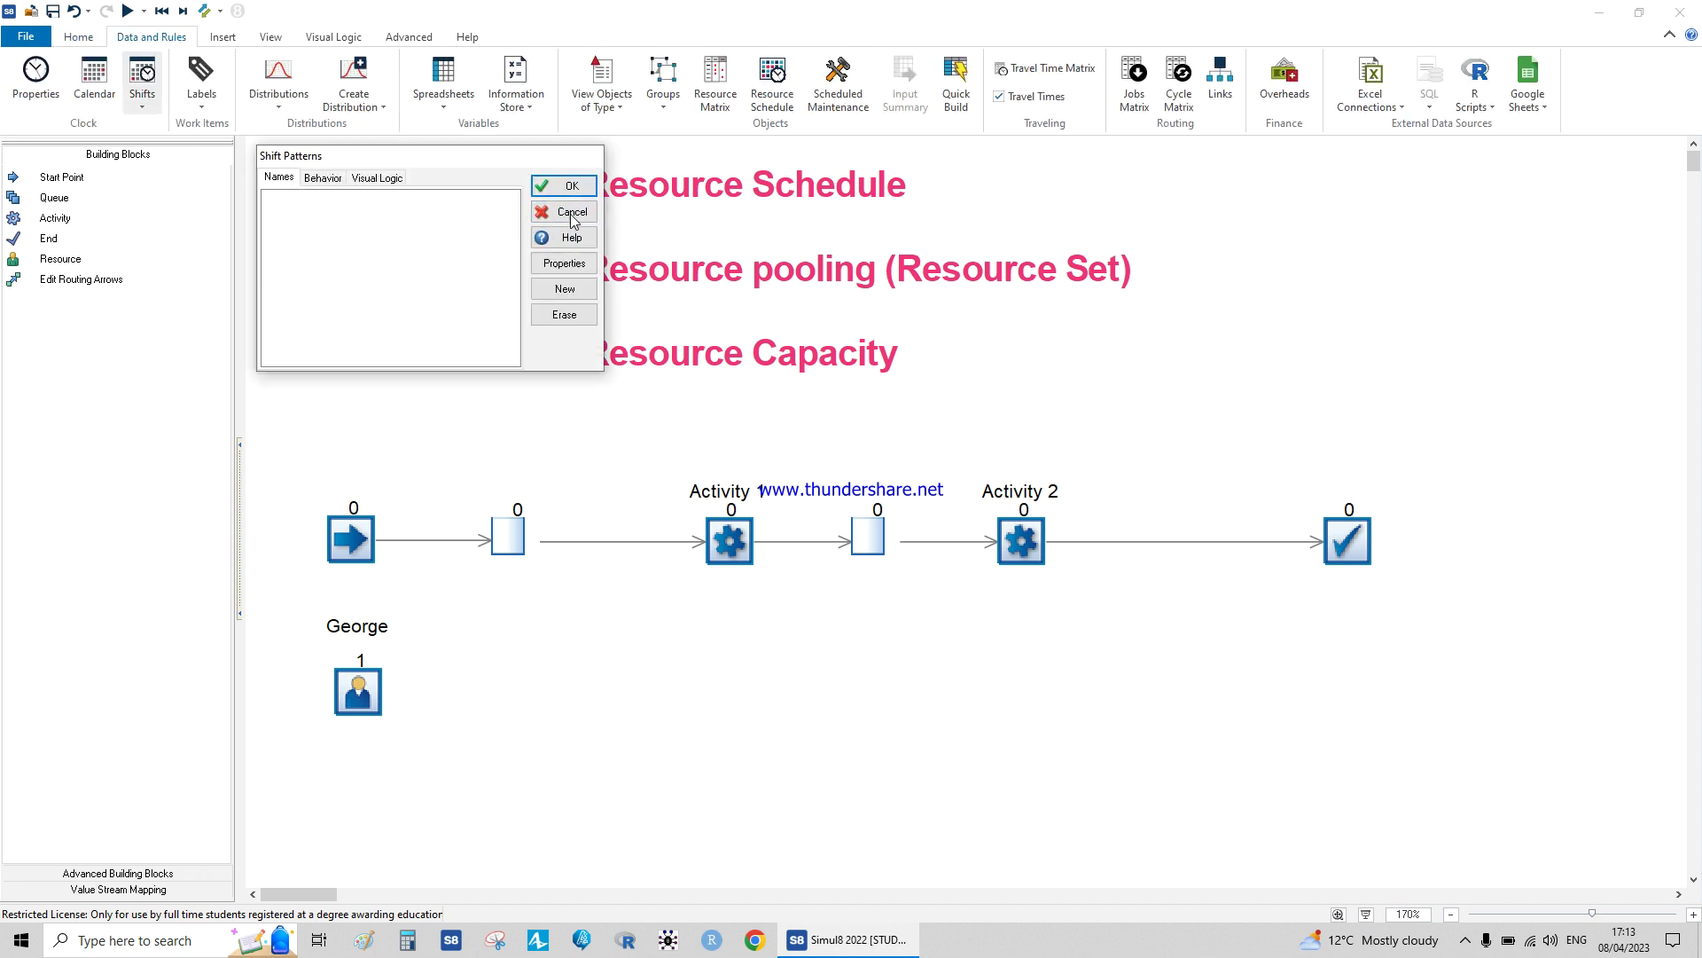
{"action": "left_click", "coordinate": [564, 289]}
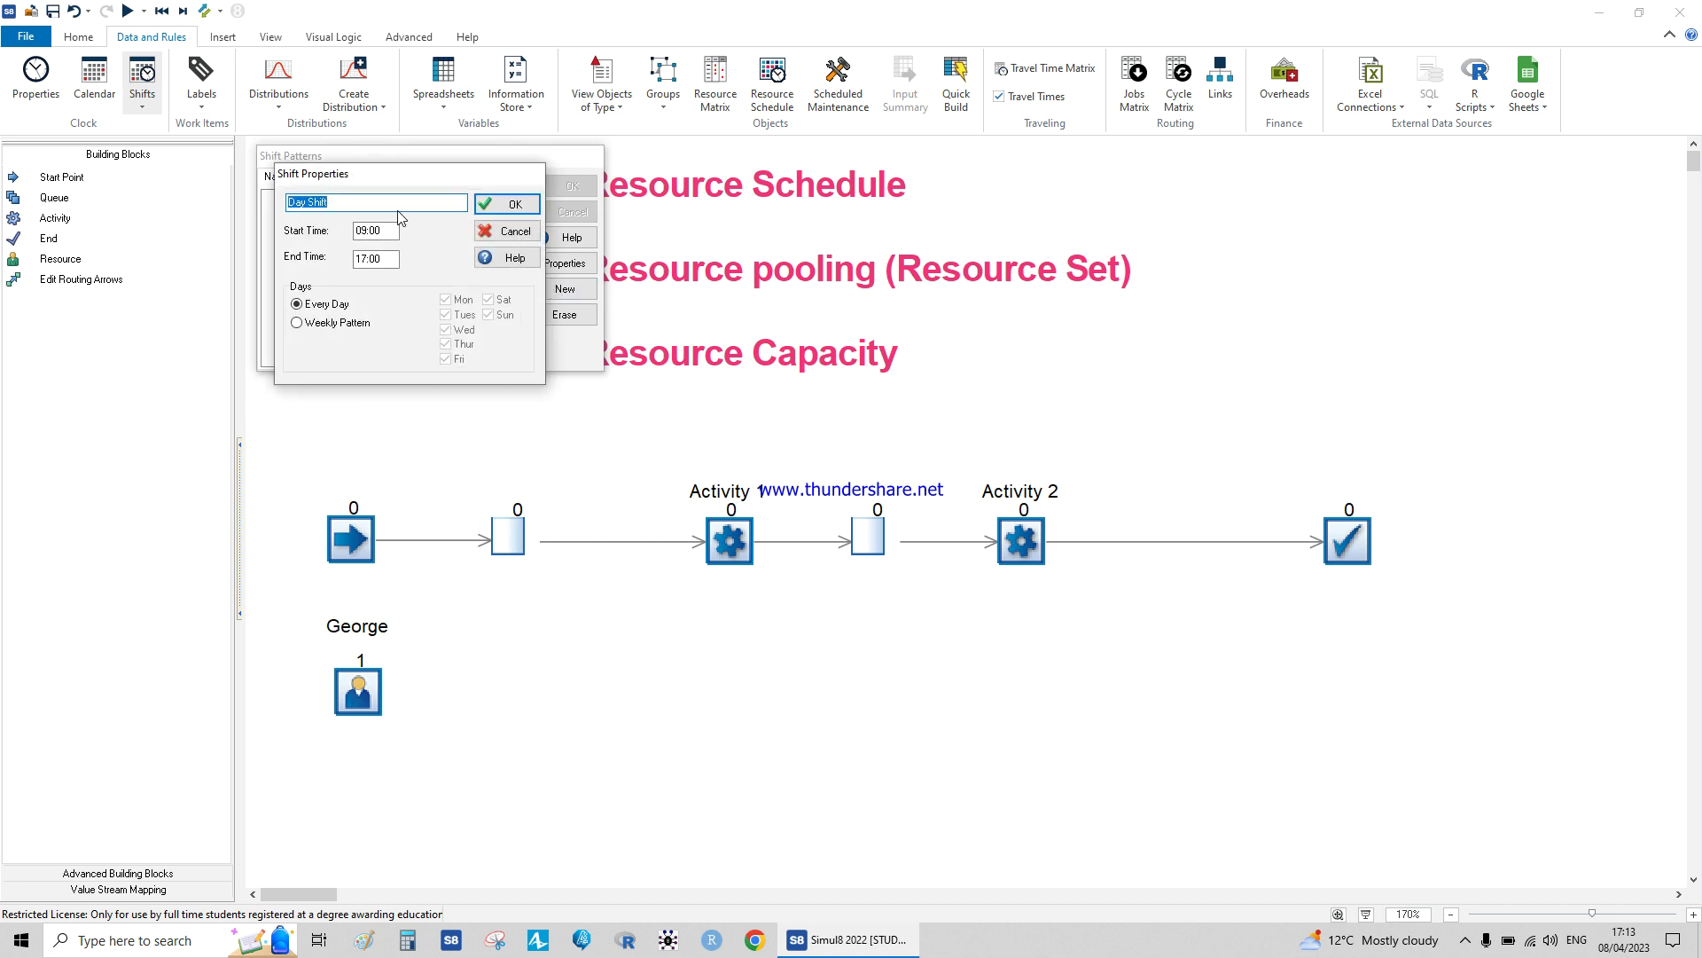
{"action": "left_click", "coordinate": [389, 260]}
{"action": "left_click", "coordinate": [364, 233]}
{"action": "key", "text": "BackSpace"}
{"action": "type", "text": "8"}
{"action": "key", "text": "Tab"}
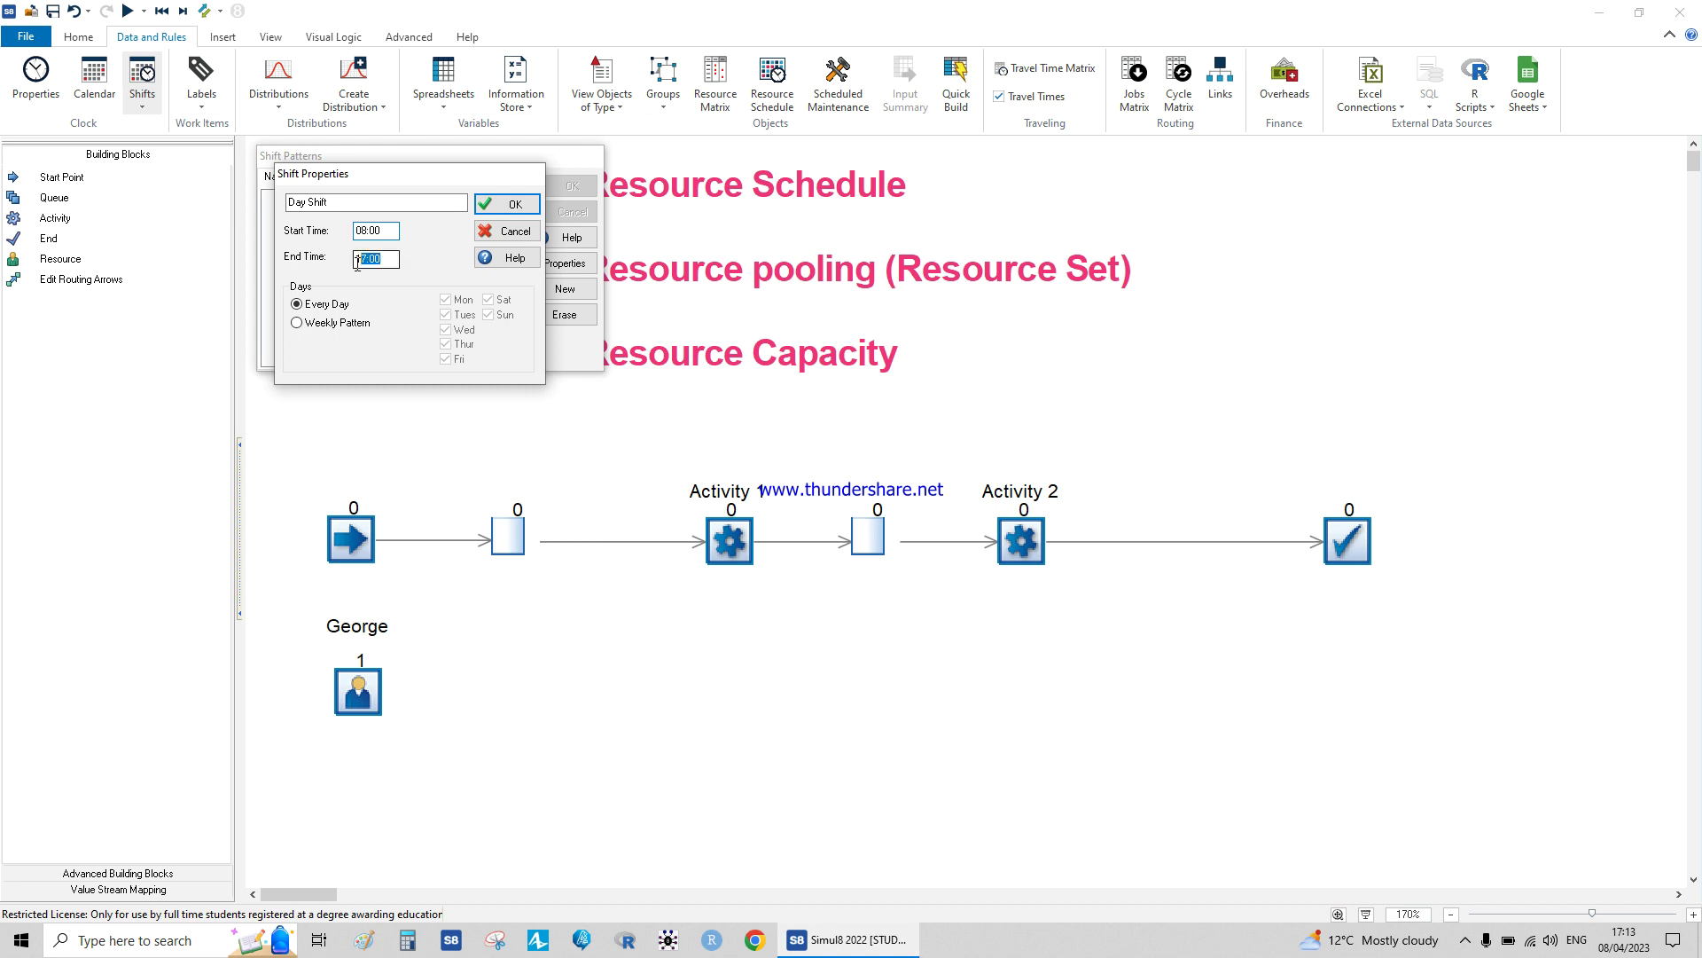
{"action": "type", "text": "16:00"}
{"action": "left_click", "coordinate": [506, 204]}
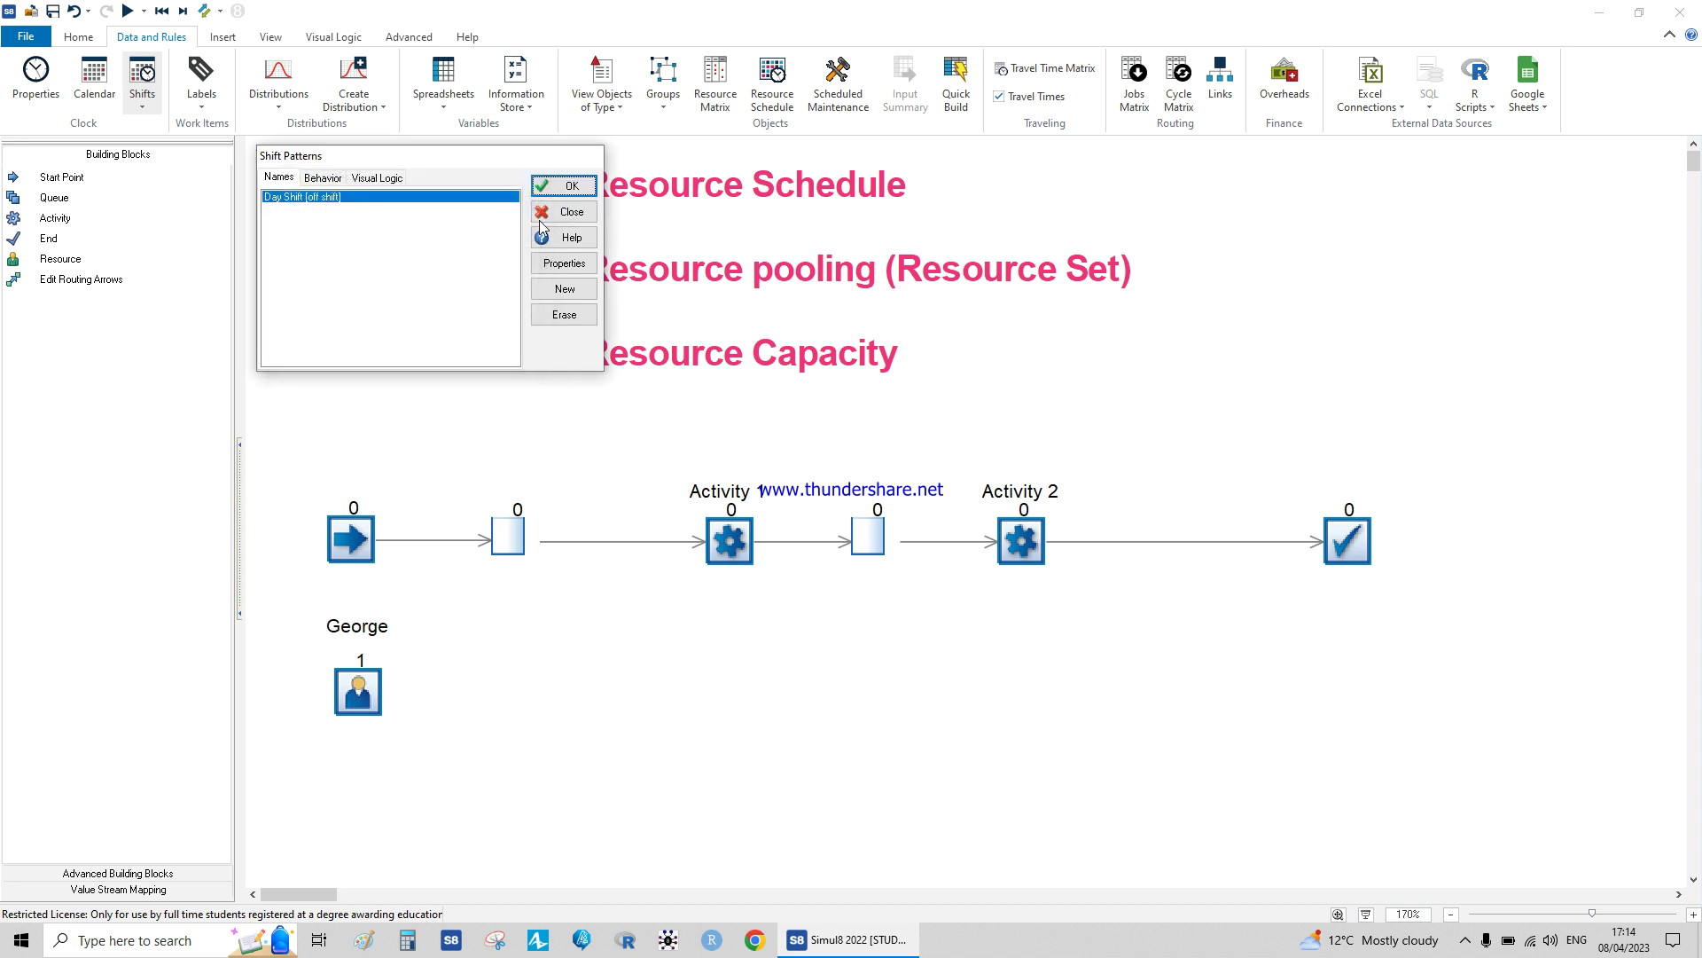
Add a Night Shift from 16:00 to 24:00 and close Shift Patterns
{"action": "left_click", "coordinate": [564, 288]}
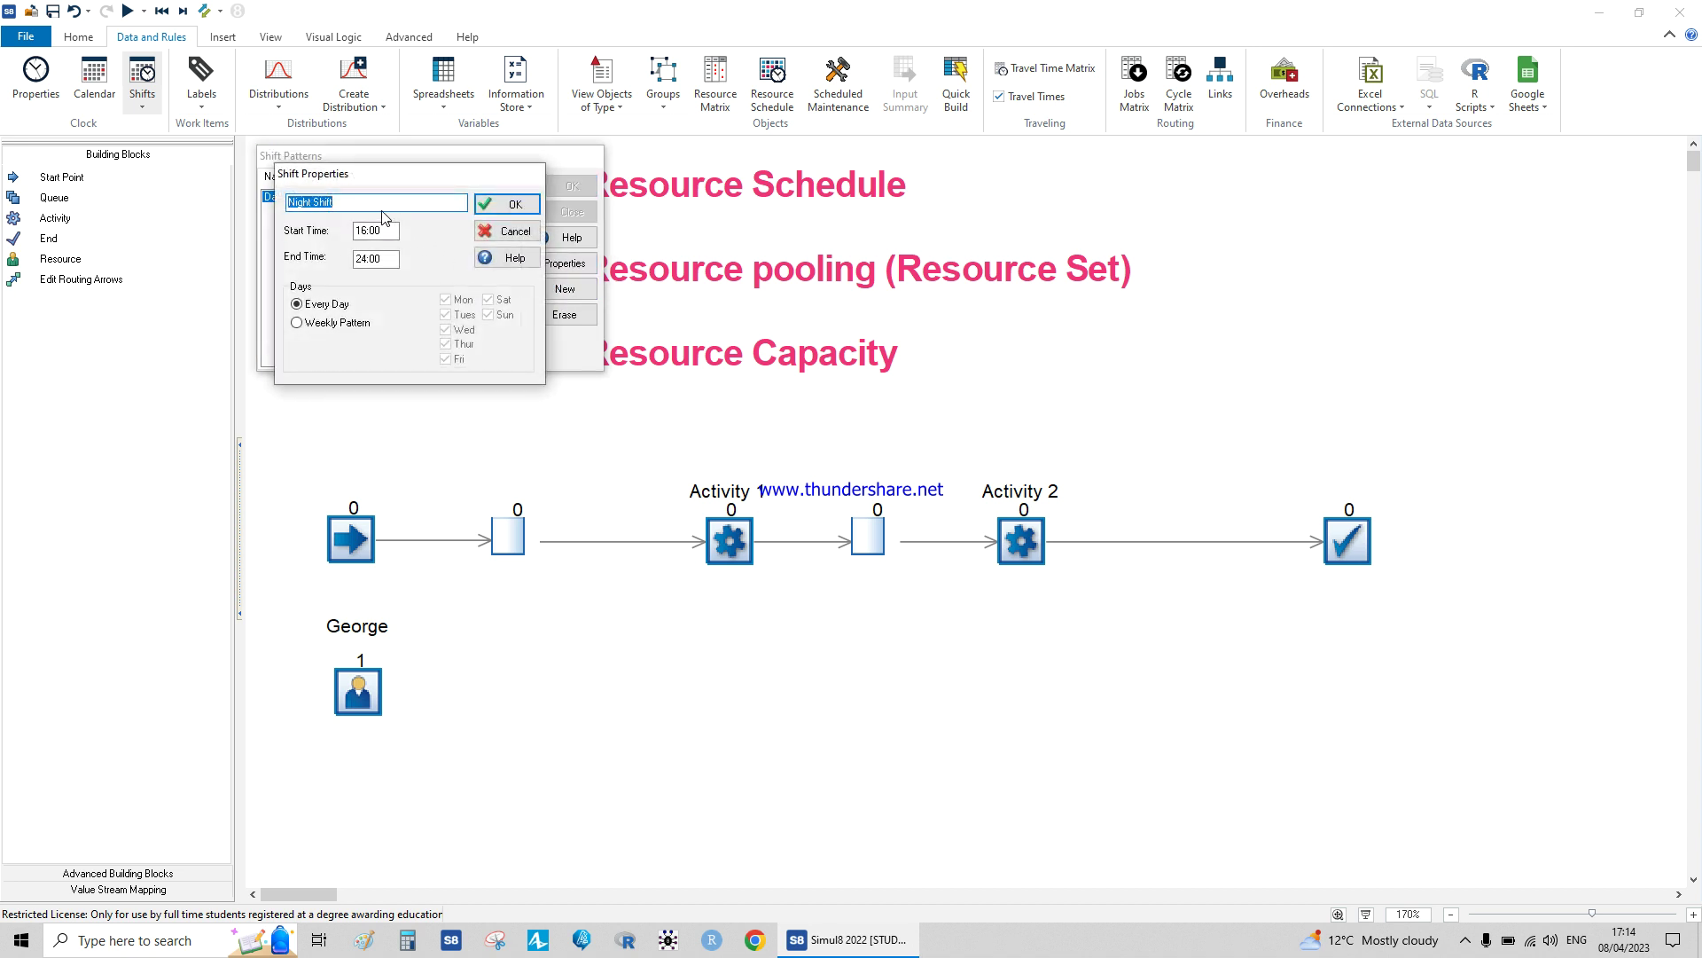
{"action": "left_click", "coordinate": [363, 231]}
{"action": "left_click", "coordinate": [369, 258]}
{"action": "left_click", "coordinate": [487, 204]}
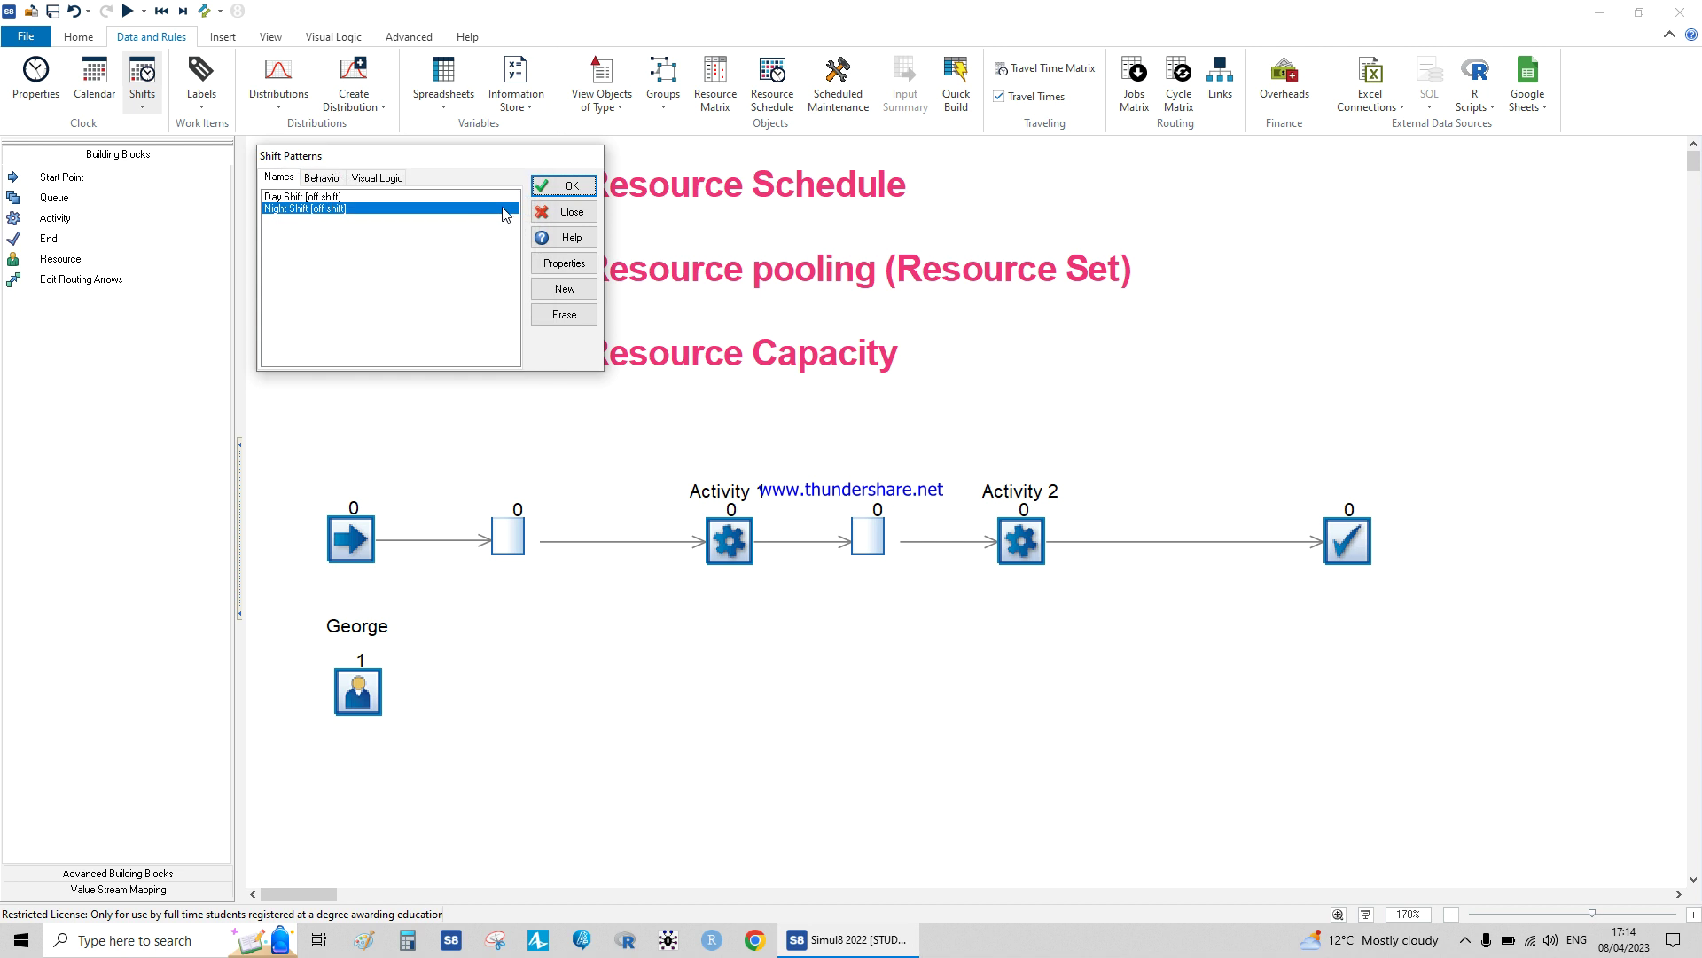
{"action": "left_click", "coordinate": [564, 186]}
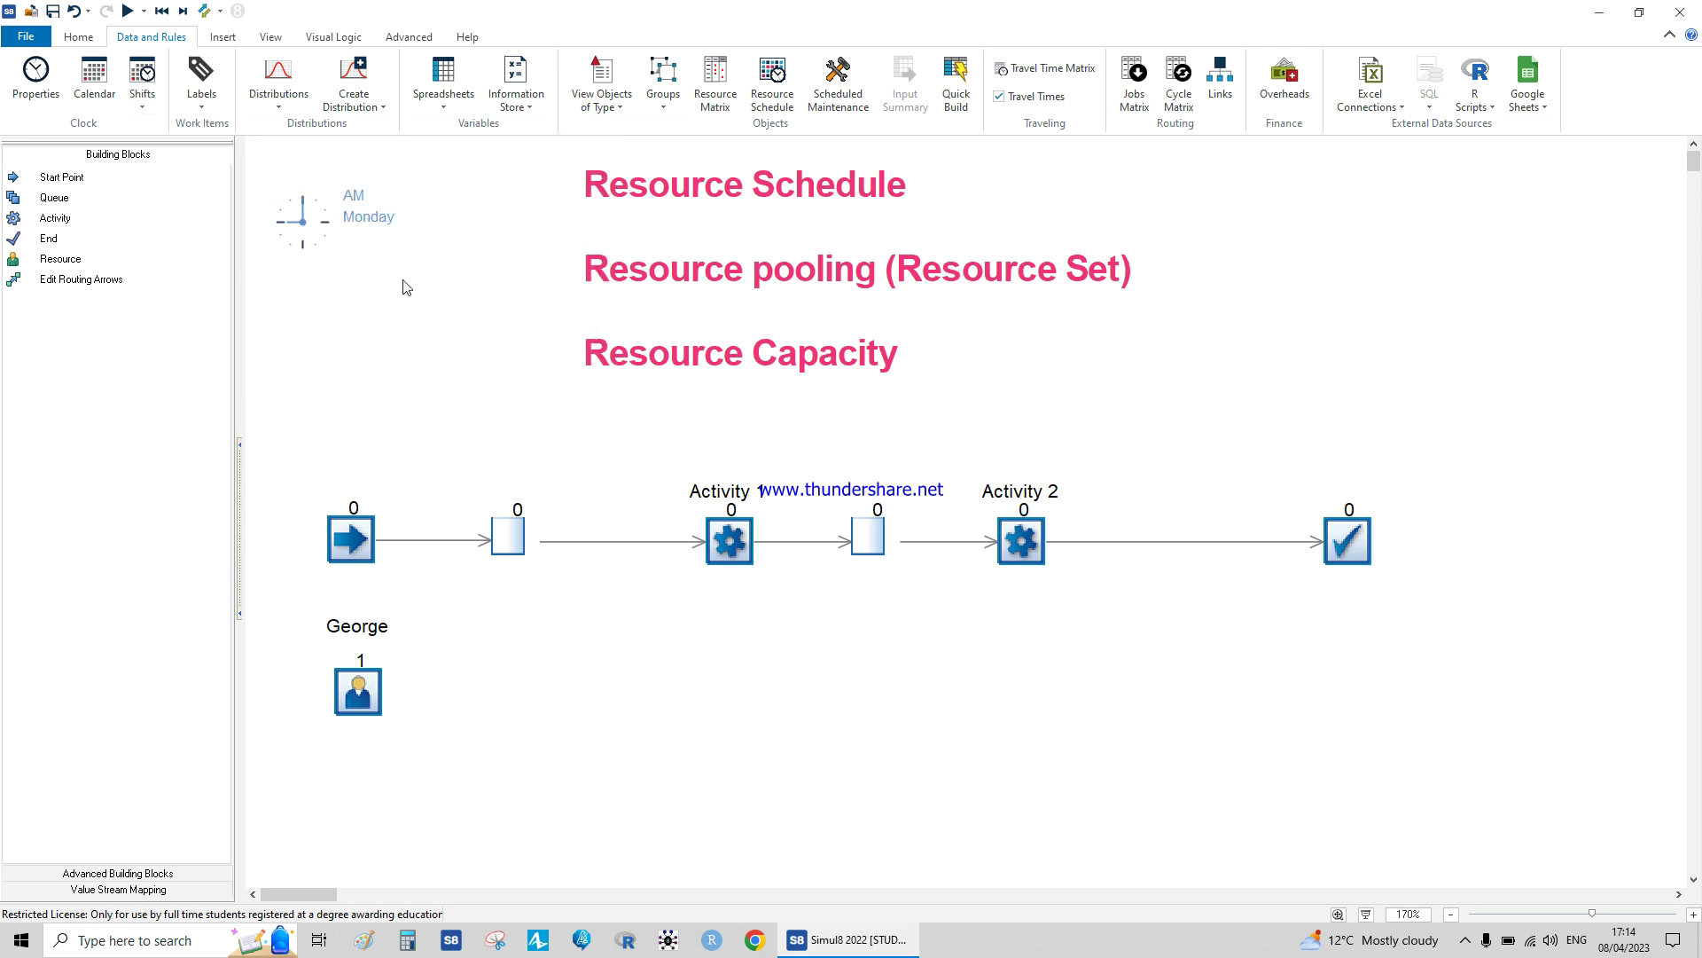
Make George shift dependent with 5 available on both Day Shift and Night Shift
{"action": "double_click", "coordinate": [380, 693]}
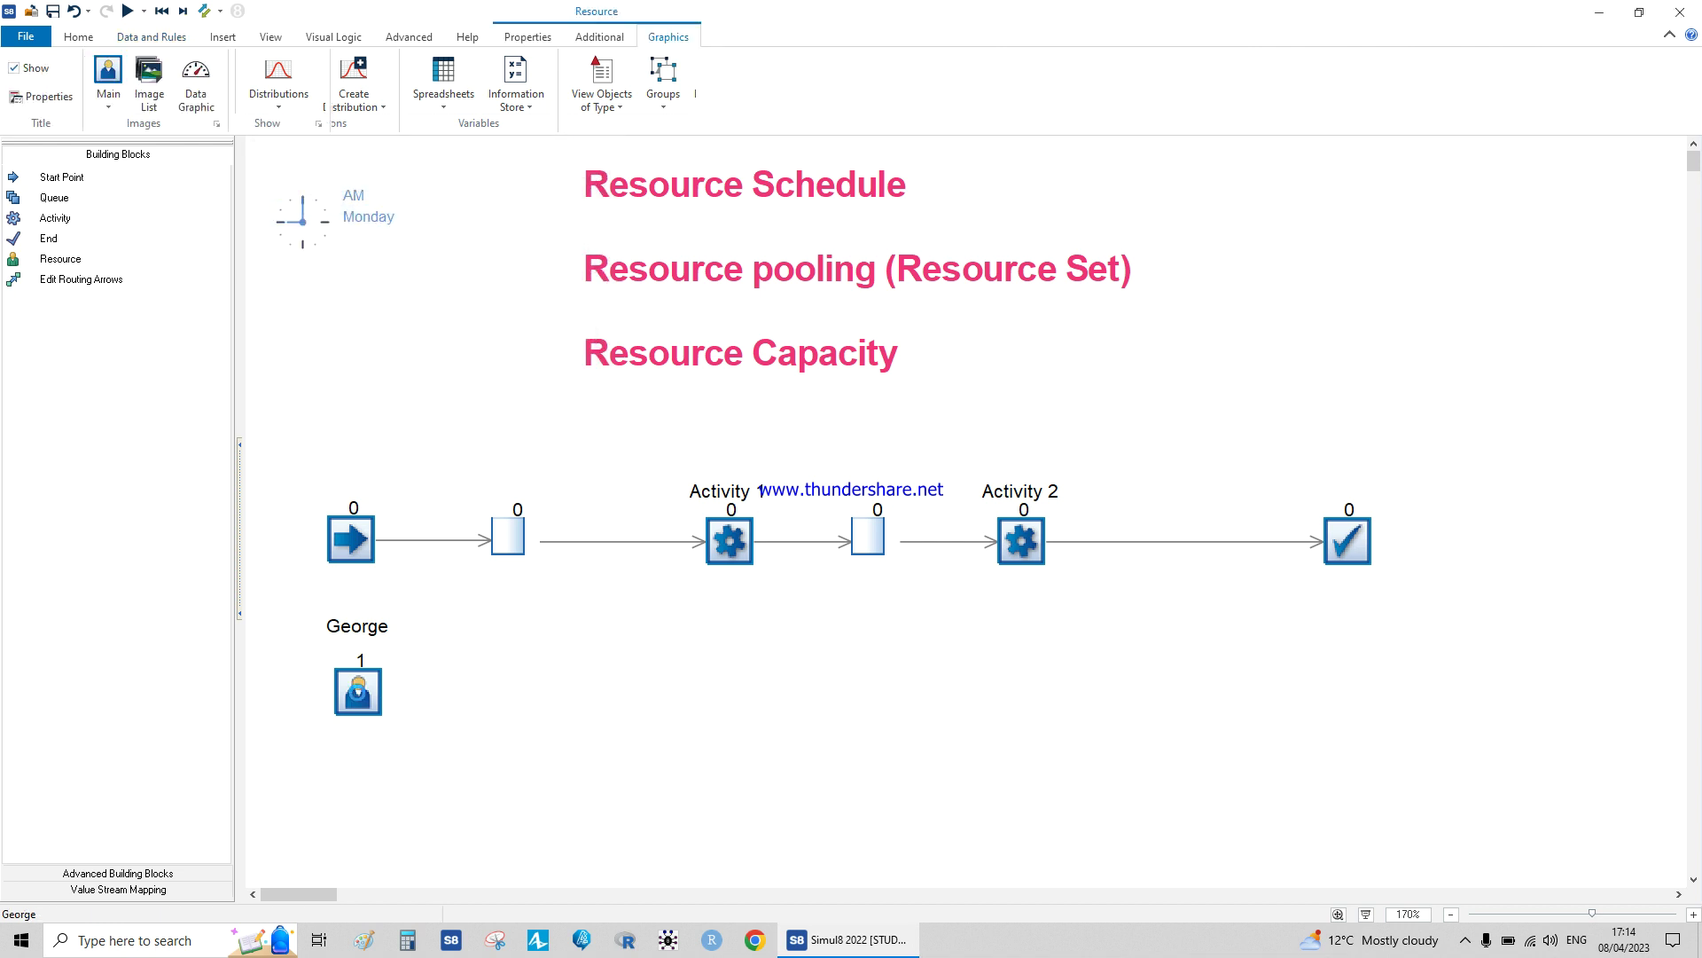
{"action": "left_click", "coordinate": [328, 278]}
{"action": "left_click", "coordinate": [410, 275]}
{"action": "left_click_drag", "start_coordinate": [415, 186], "coordinate": [654, 429]}
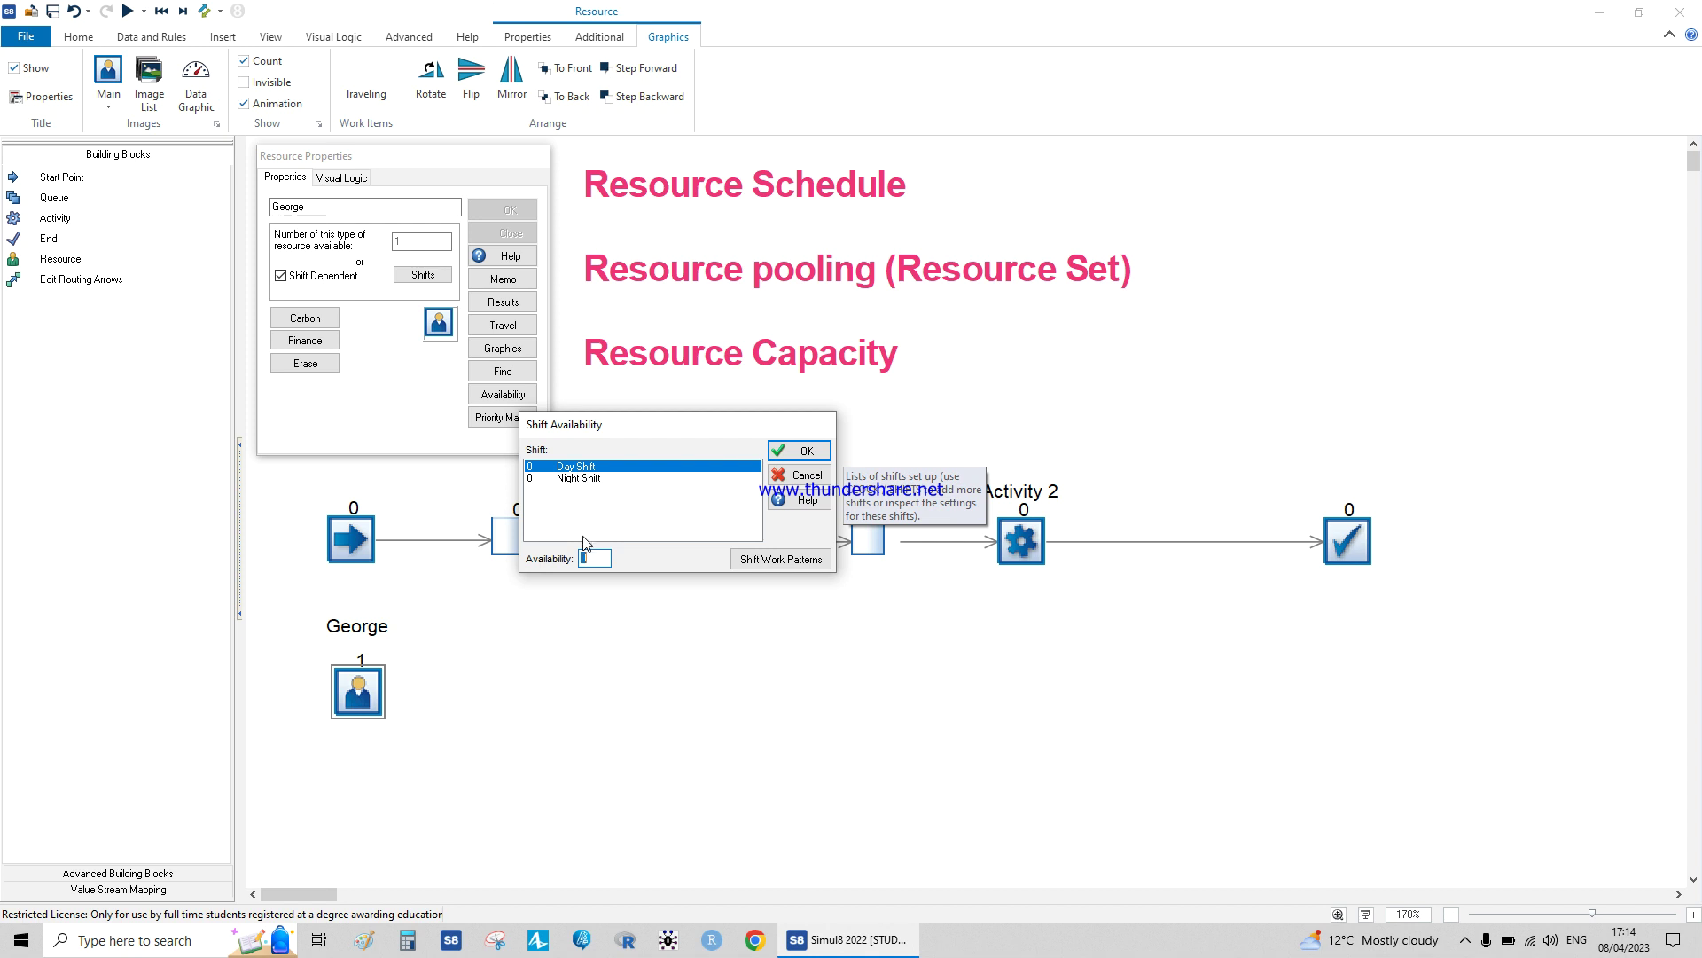
{"action": "type", "text": "5"}
{"action": "left_click", "coordinate": [589, 481]}
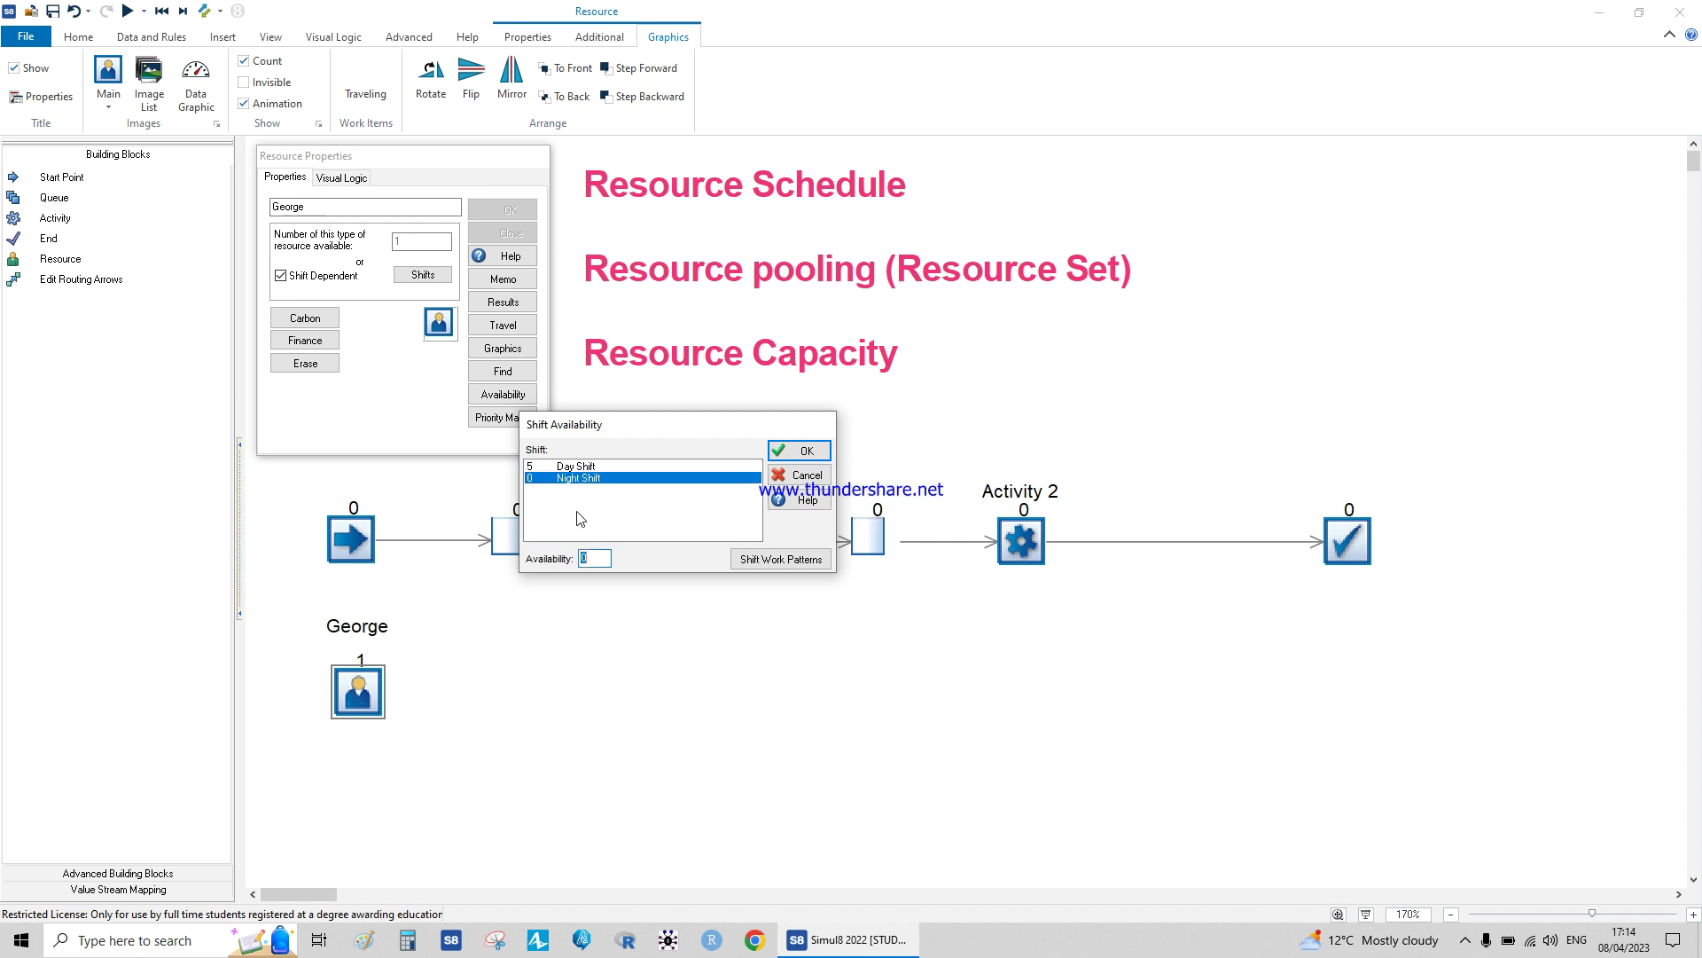
{"action": "type", "text": "5"}
{"action": "key", "text": "Return"}
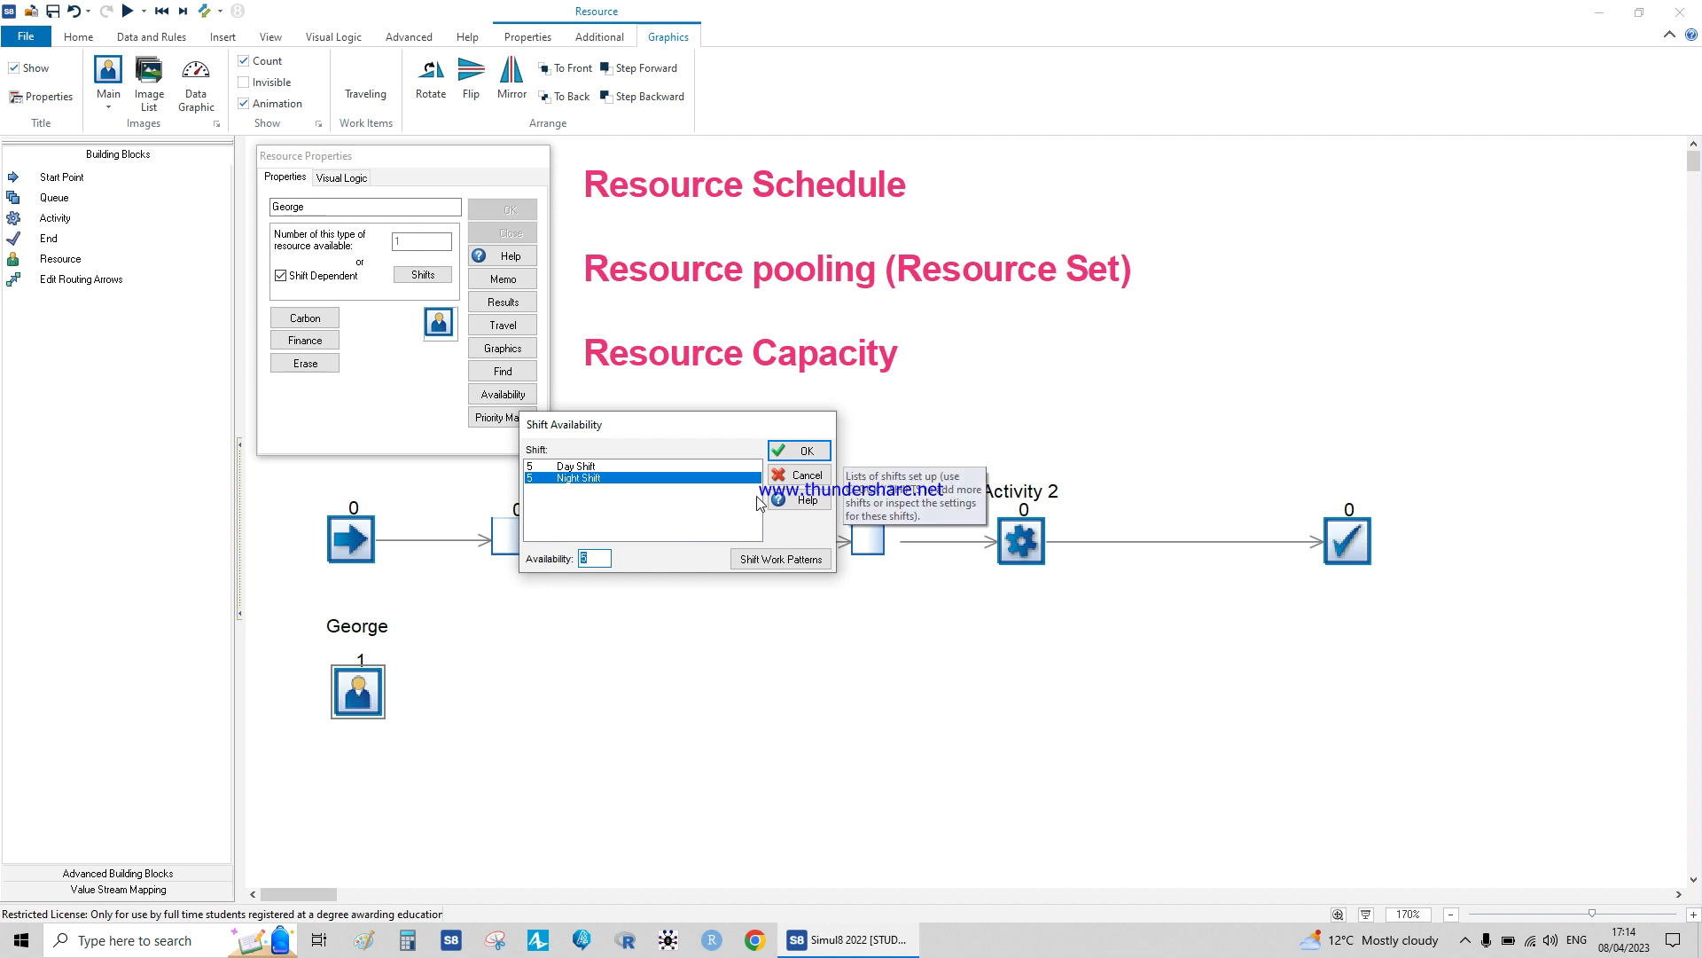
{"action": "left_click", "coordinate": [799, 453]}
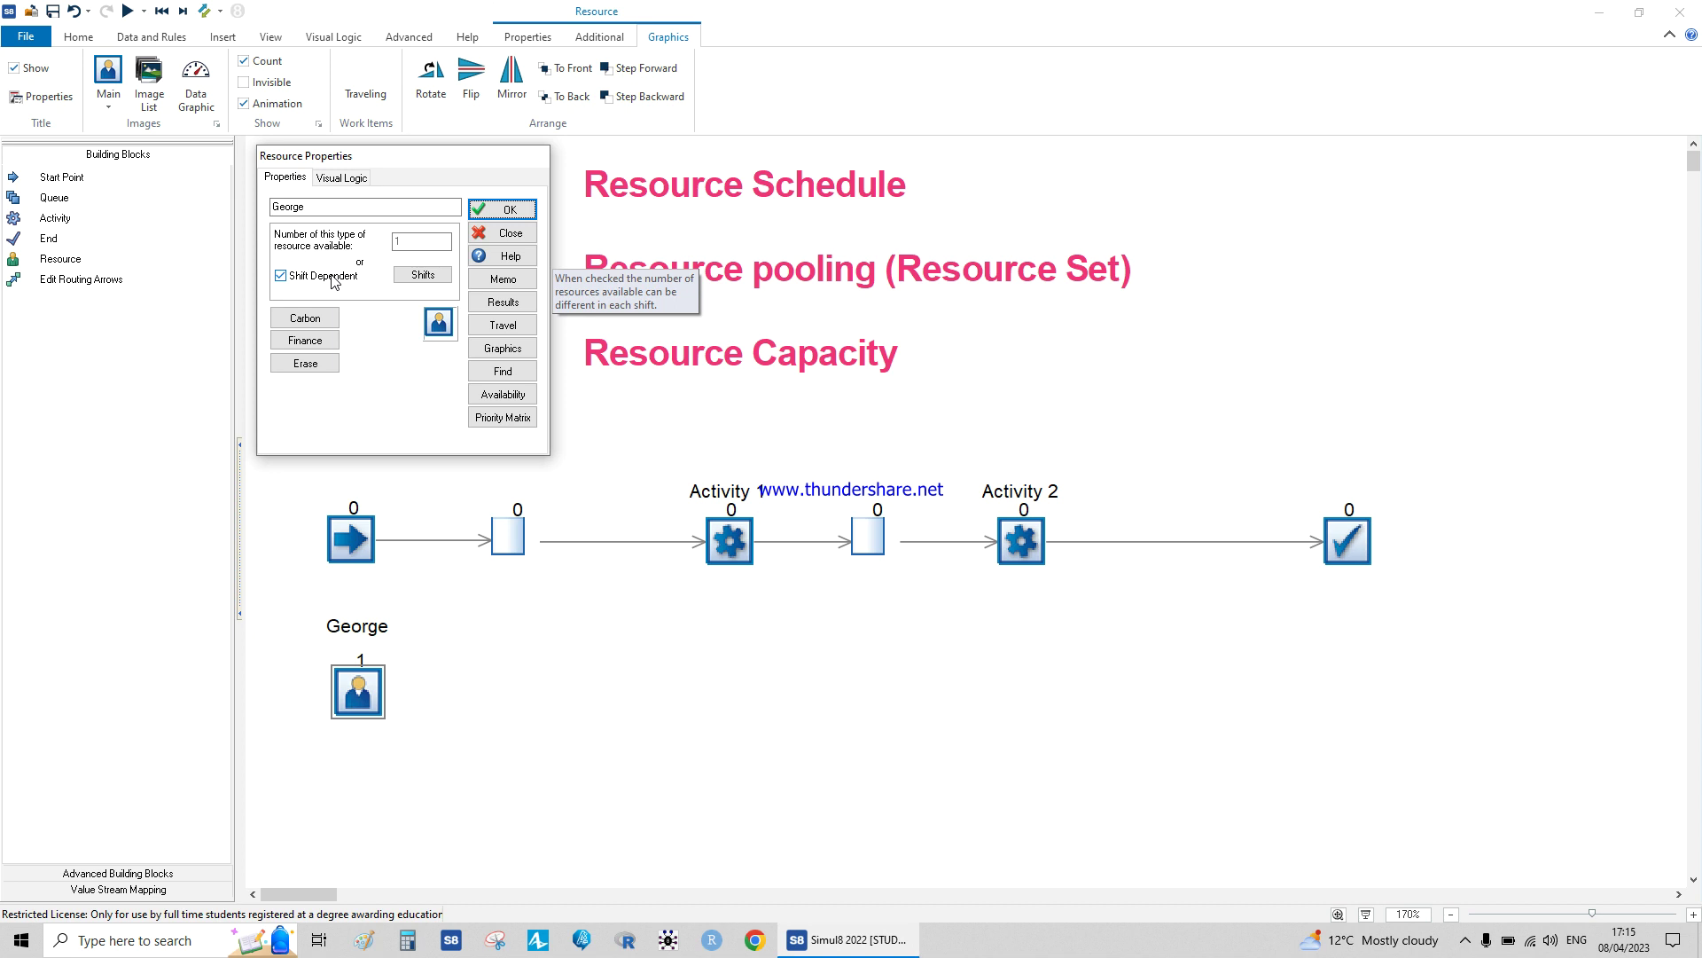
{"action": "left_click", "coordinate": [499, 211]}
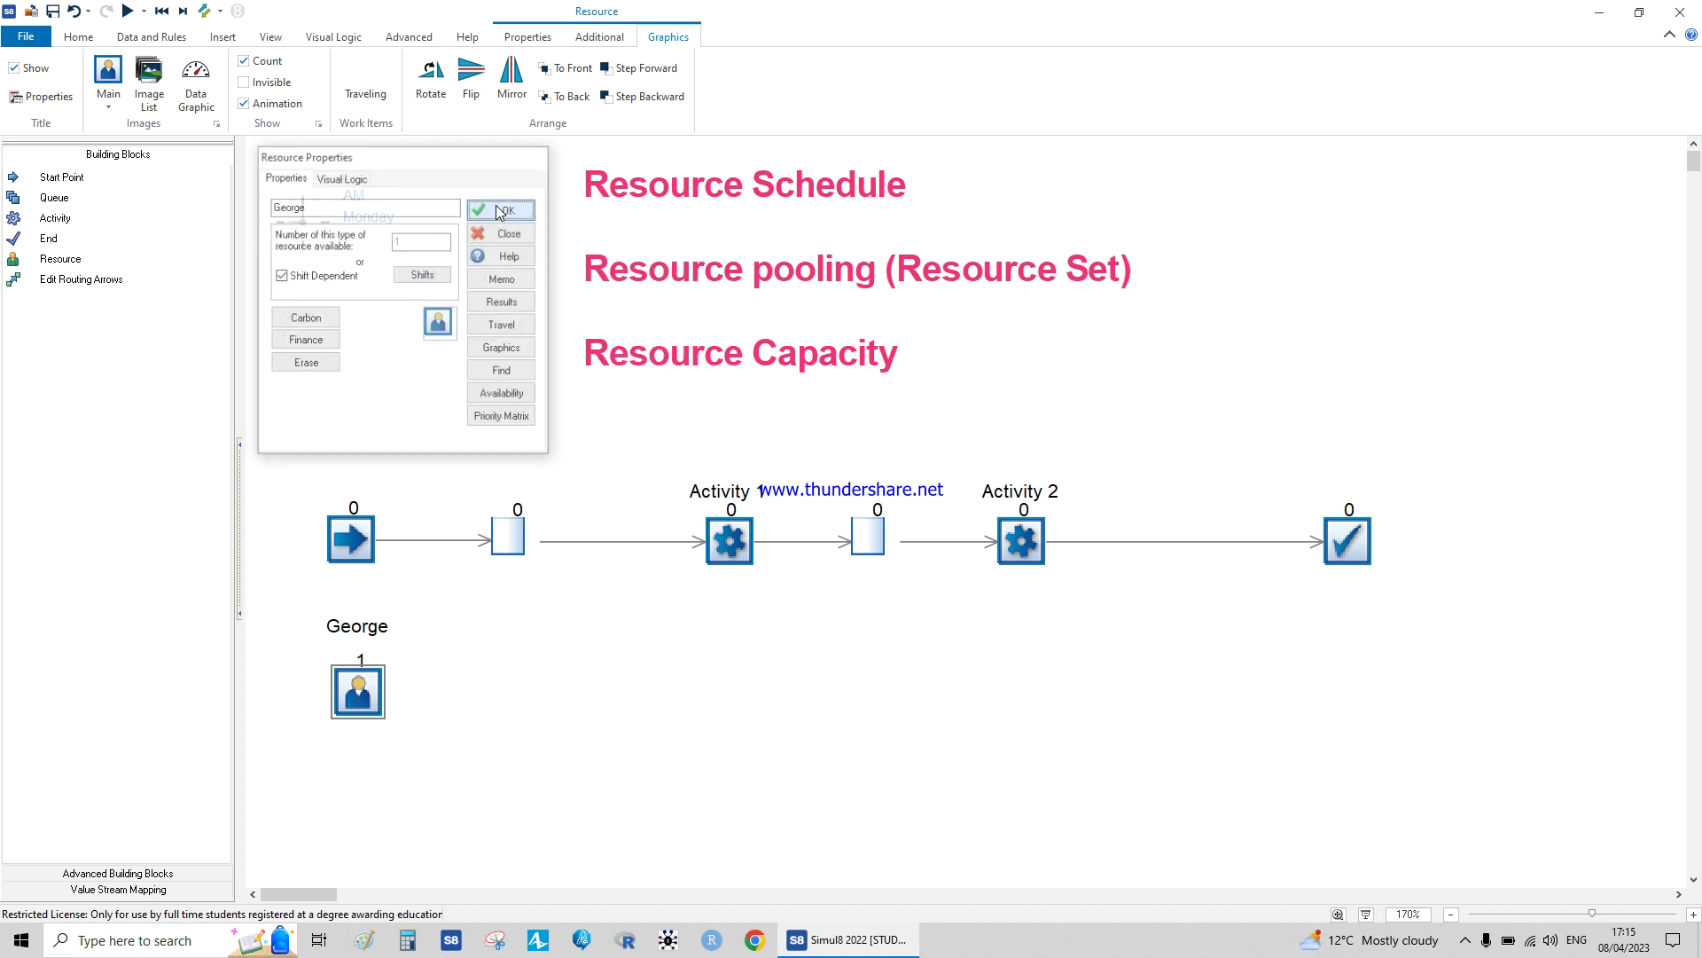
Reopen George's properties to verify its per-shift availability
{"action": "double_click", "coordinate": [378, 687]}
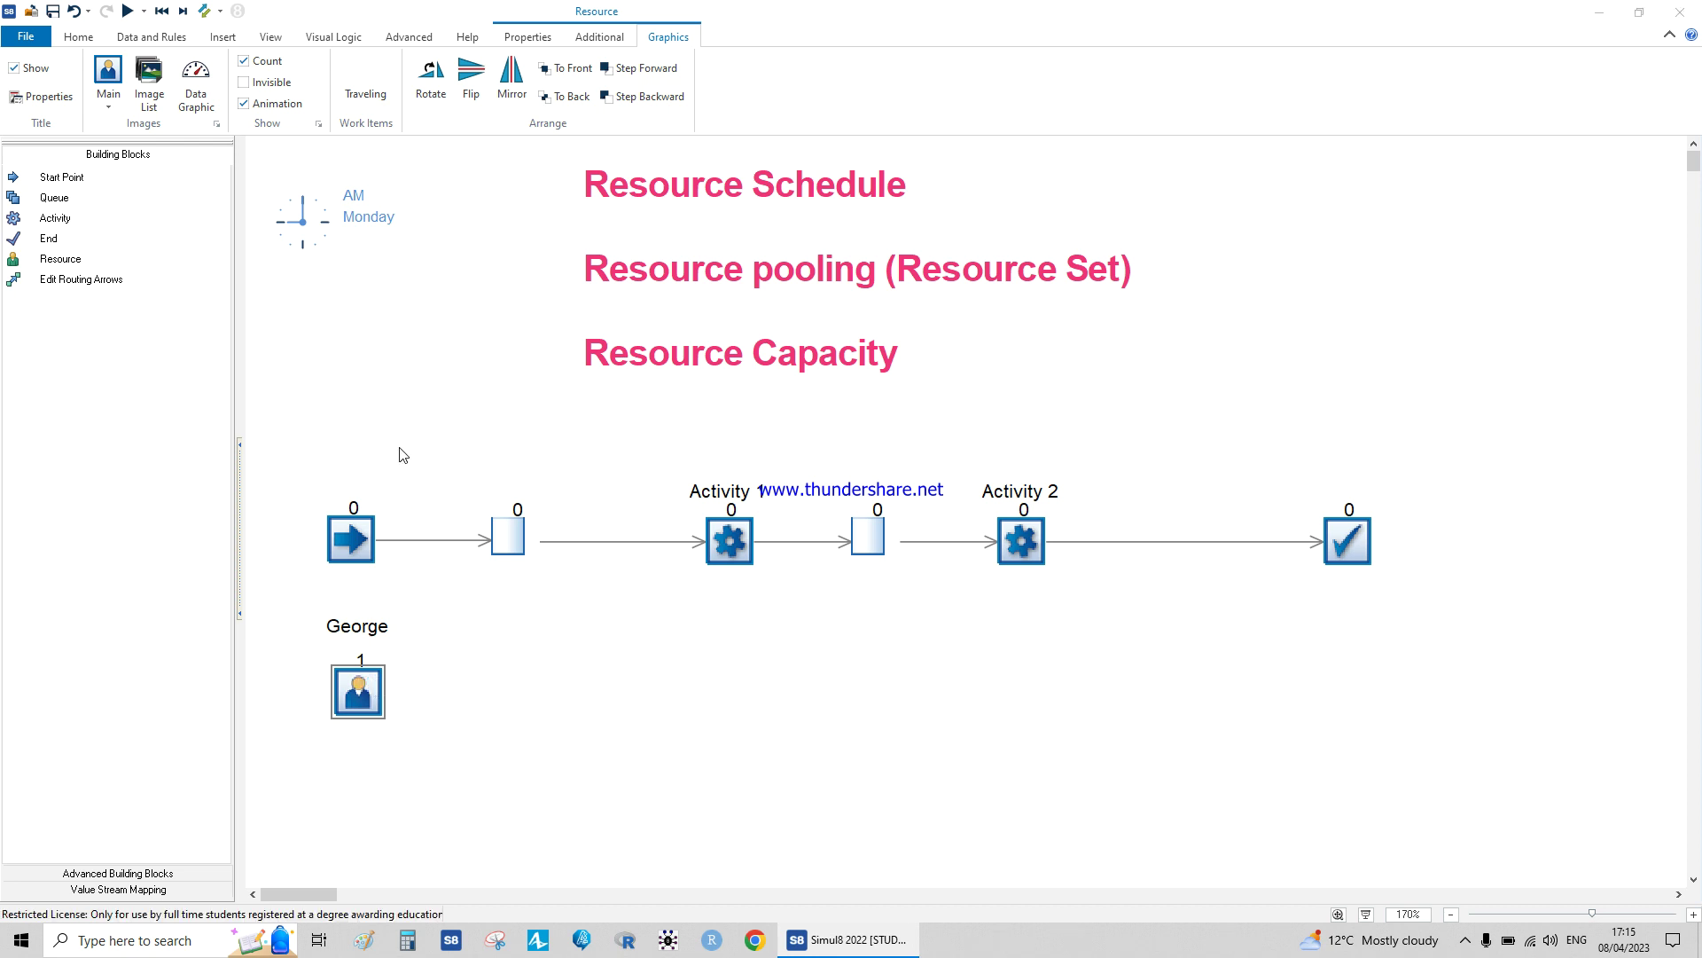
{"action": "left_click", "coordinate": [423, 275]}
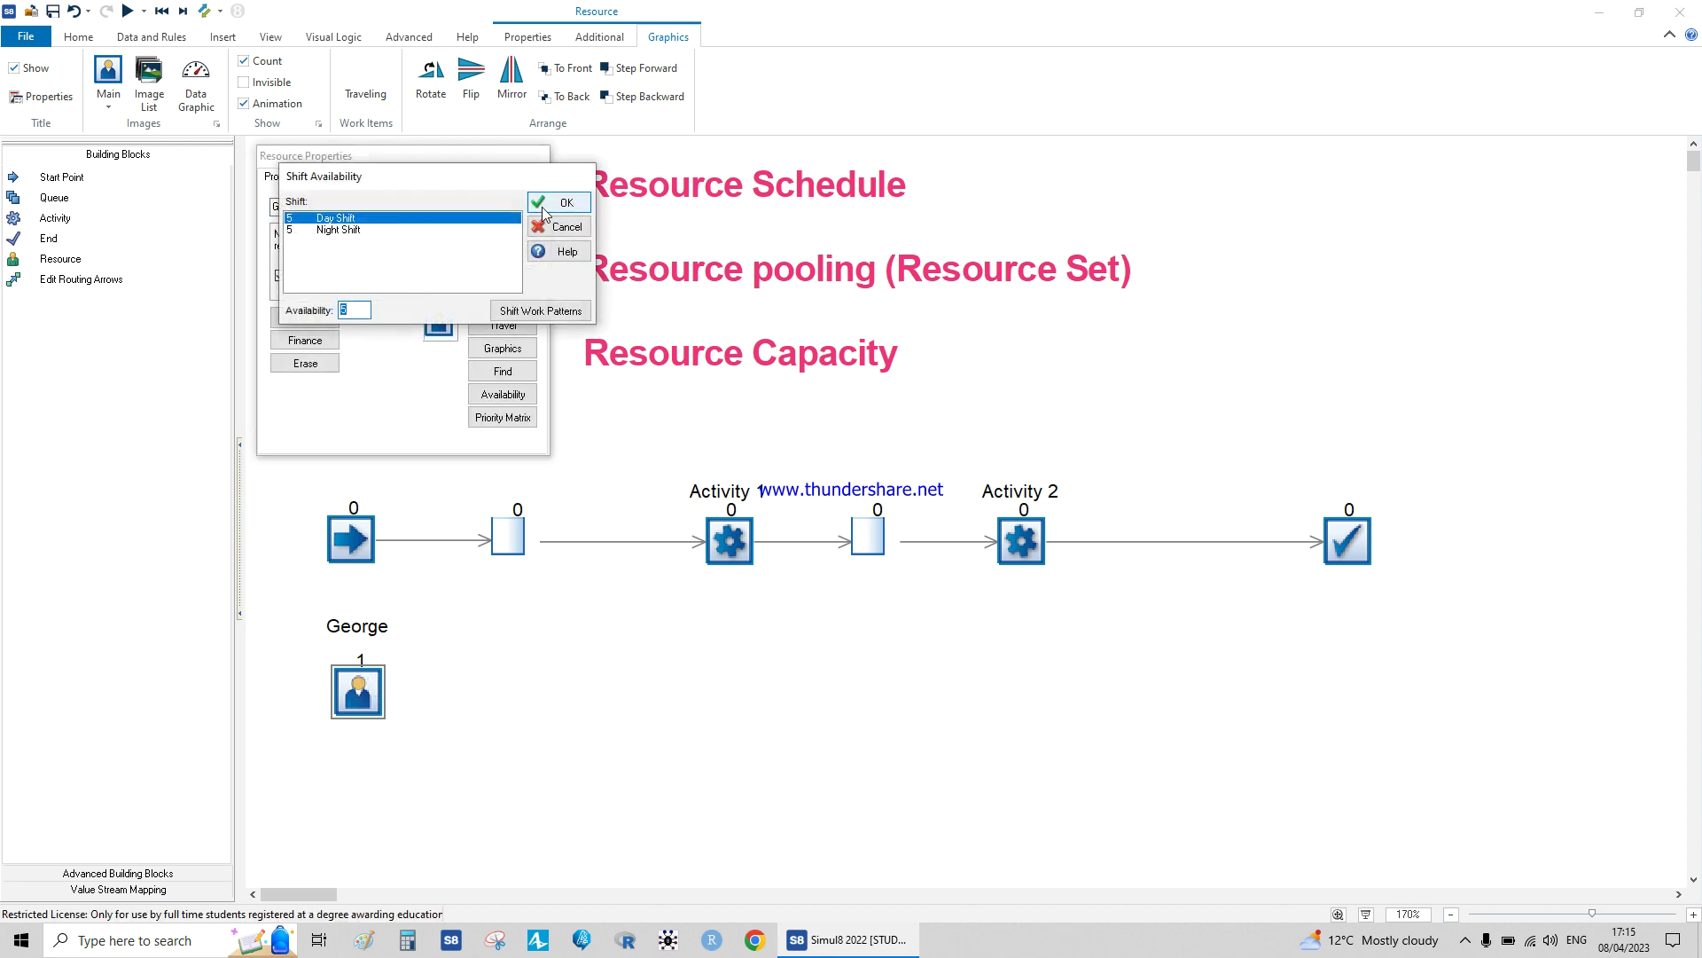
{"action": "left_click", "coordinate": [532, 204]}
{"action": "left_click", "coordinate": [503, 209]}
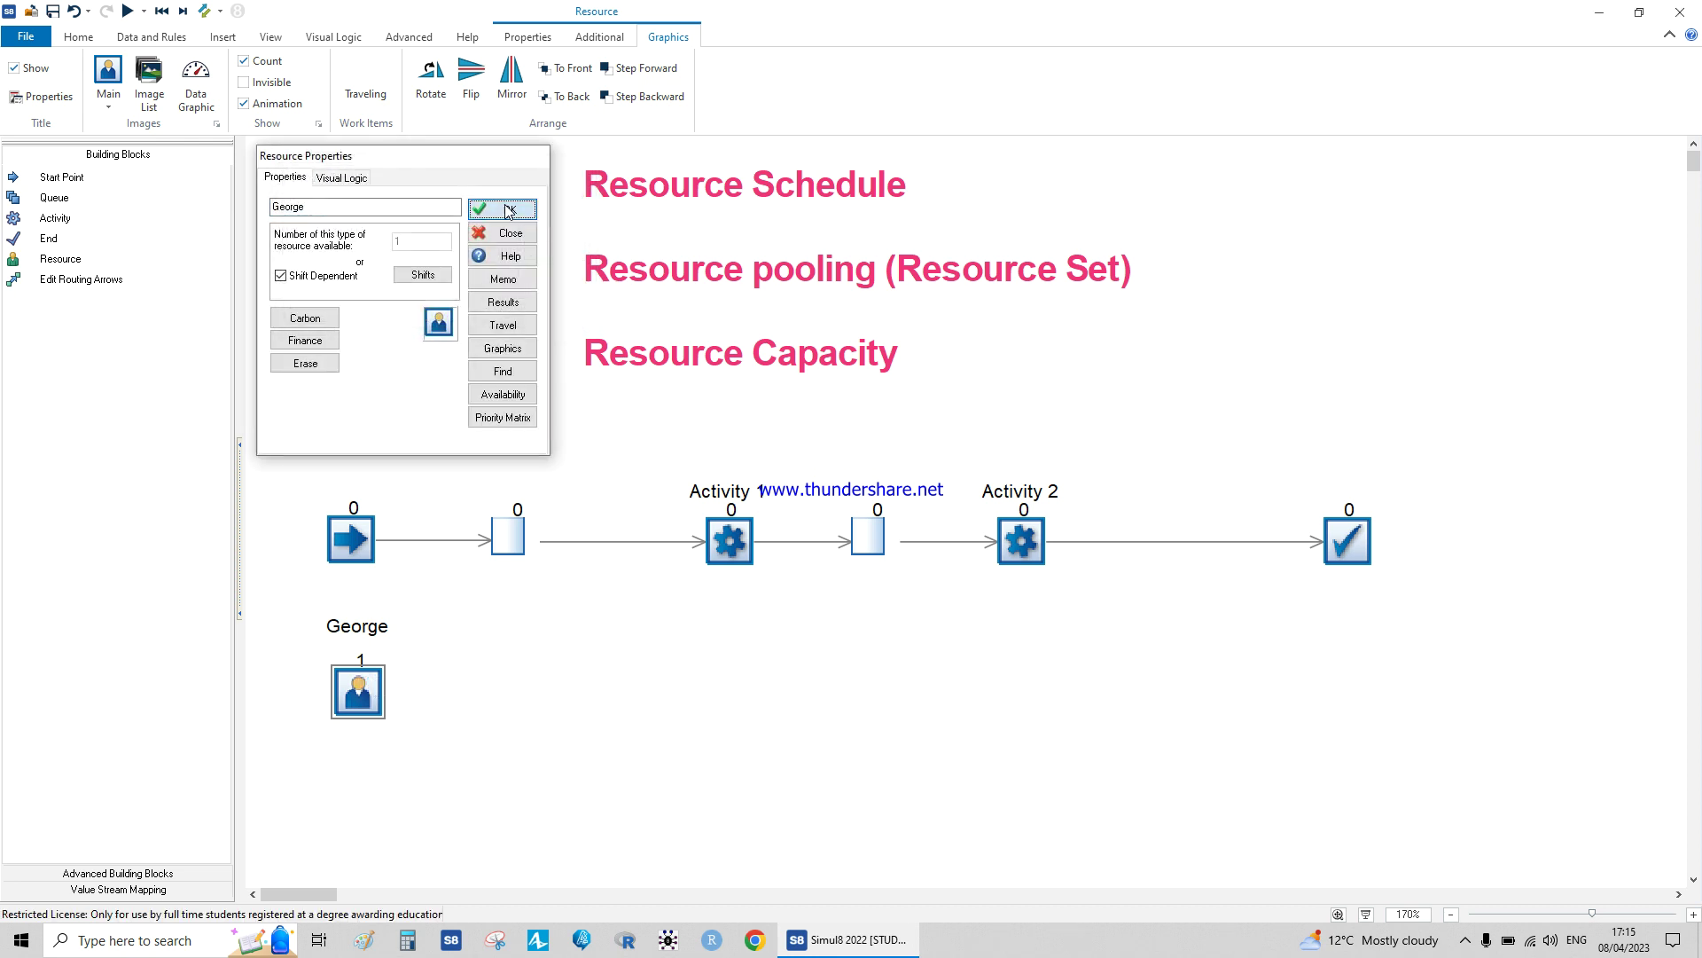
Copy and paste George, placing the copy to its right
{"action": "left_click", "coordinate": [363, 703]}
{"action": "key", "text": "ctrl+c"}
{"action": "key", "text": "ctrl+v"}
{"action": "left_click_drag", "start_coordinate": [533, 715], "coordinate": [541, 697]}
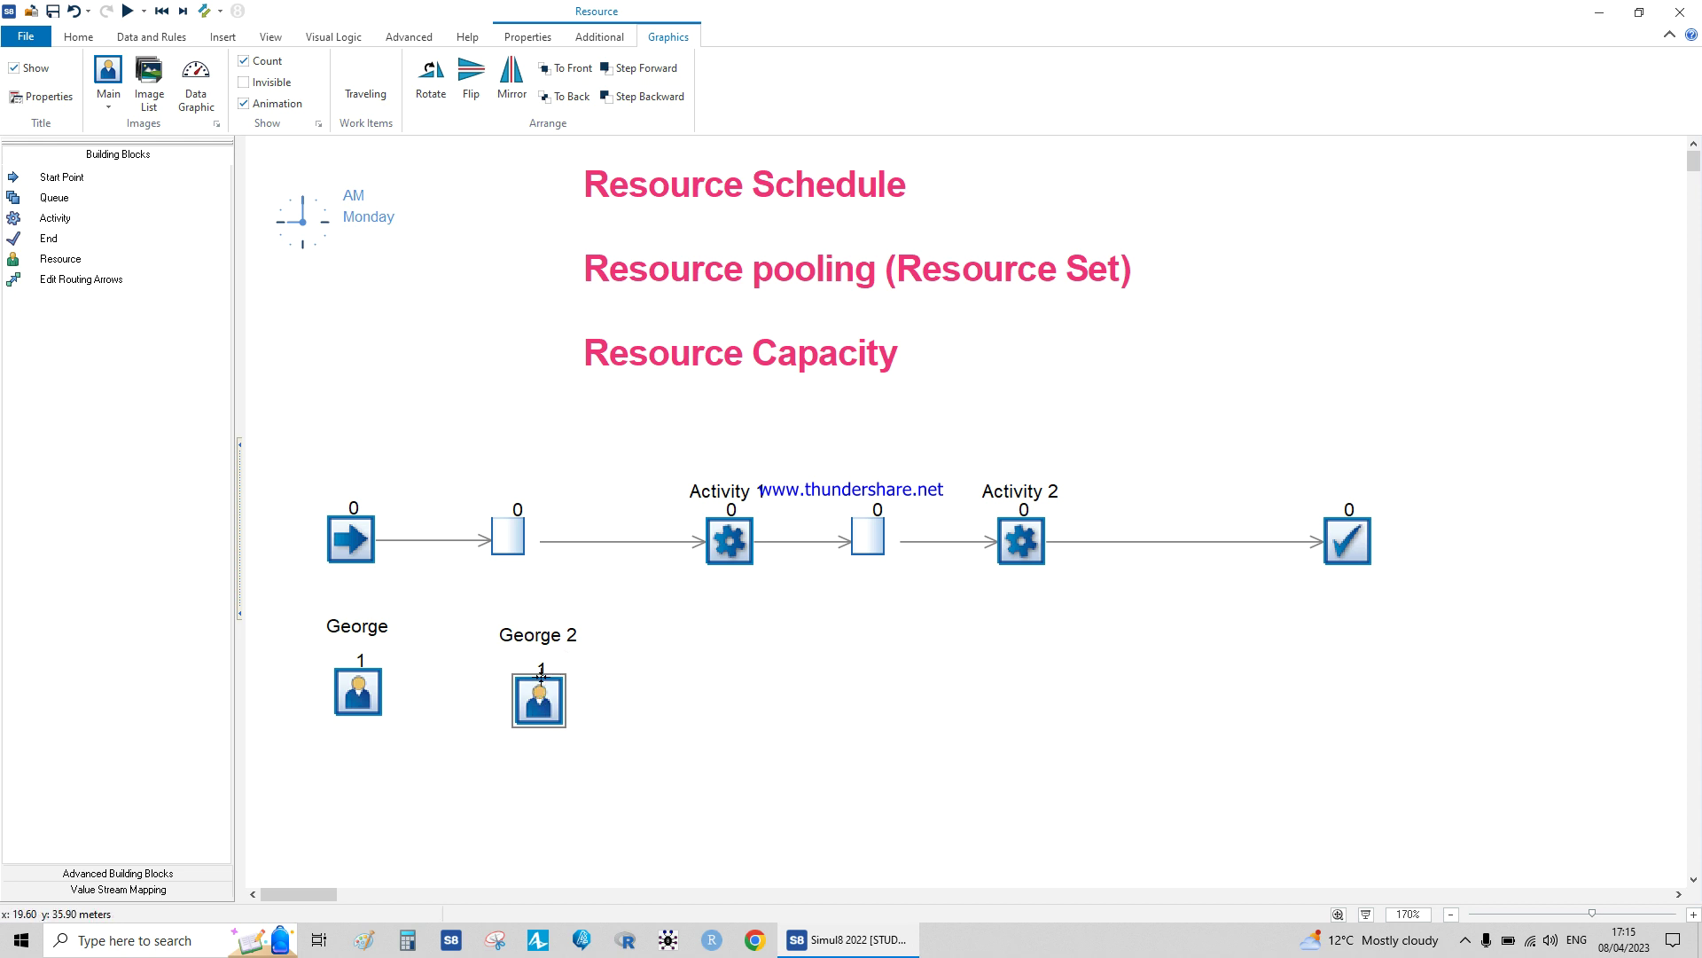
{"action": "left_click_drag", "start_coordinate": [541, 697], "coordinate": [545, 686]}
Rename the copy to Leila, check its shift availability and confirm
{"action": "double_click", "coordinate": [545, 685]}
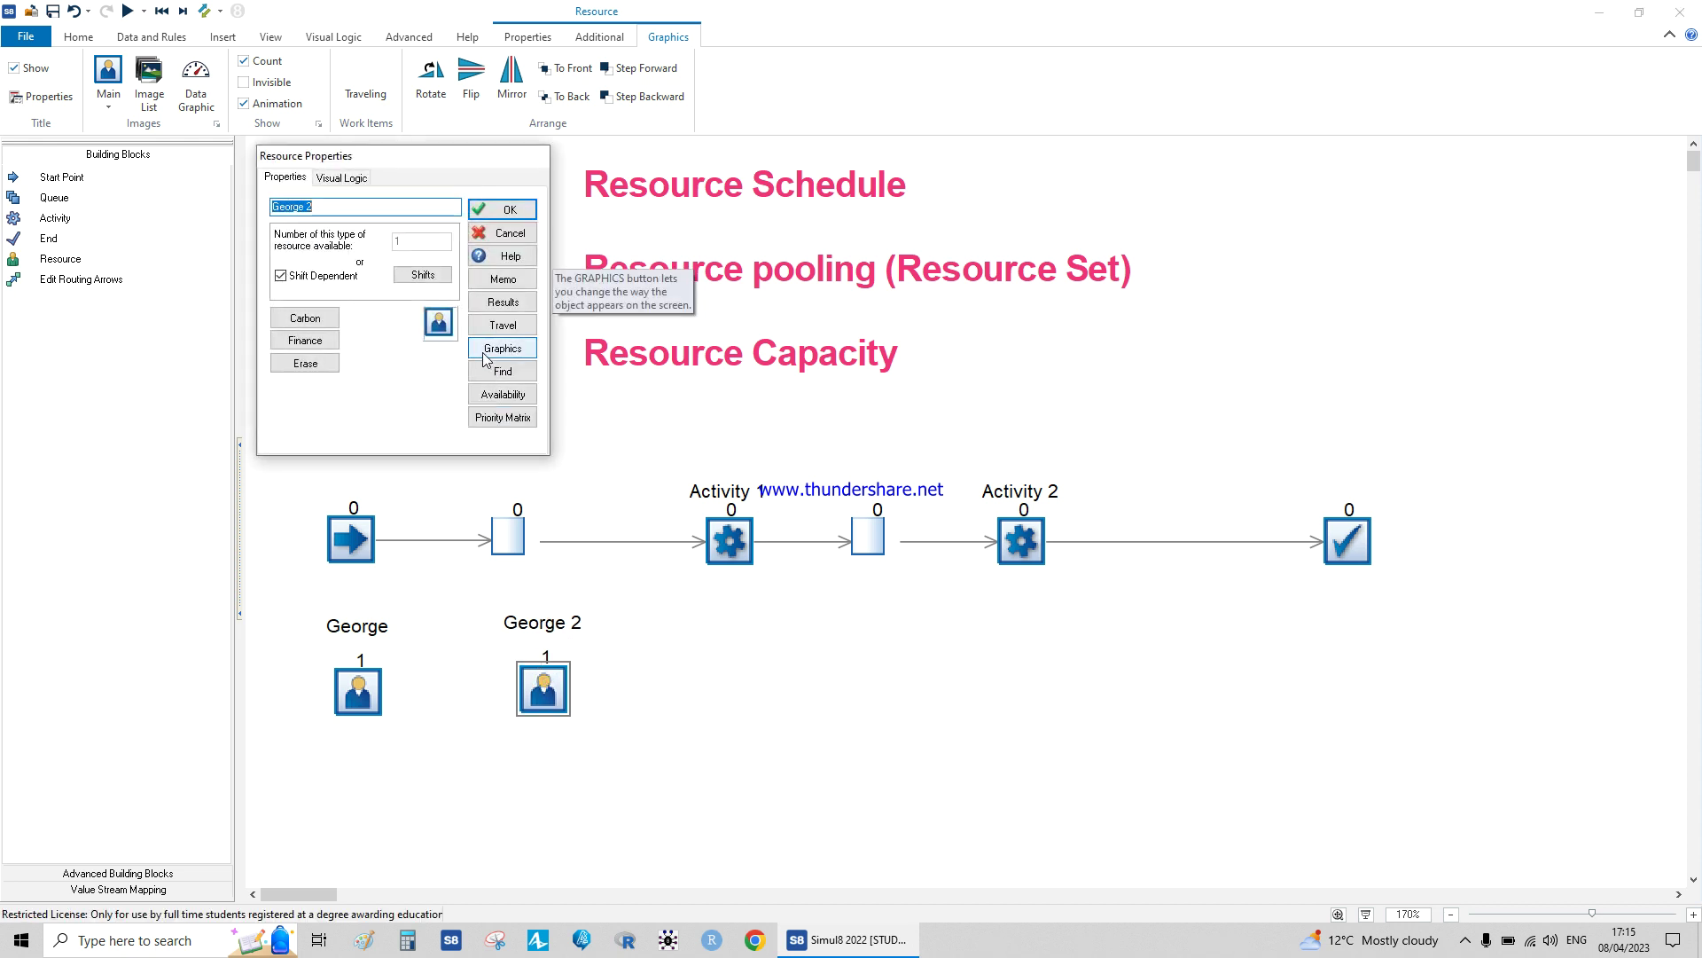
{"action": "type", "text": "Leila"}
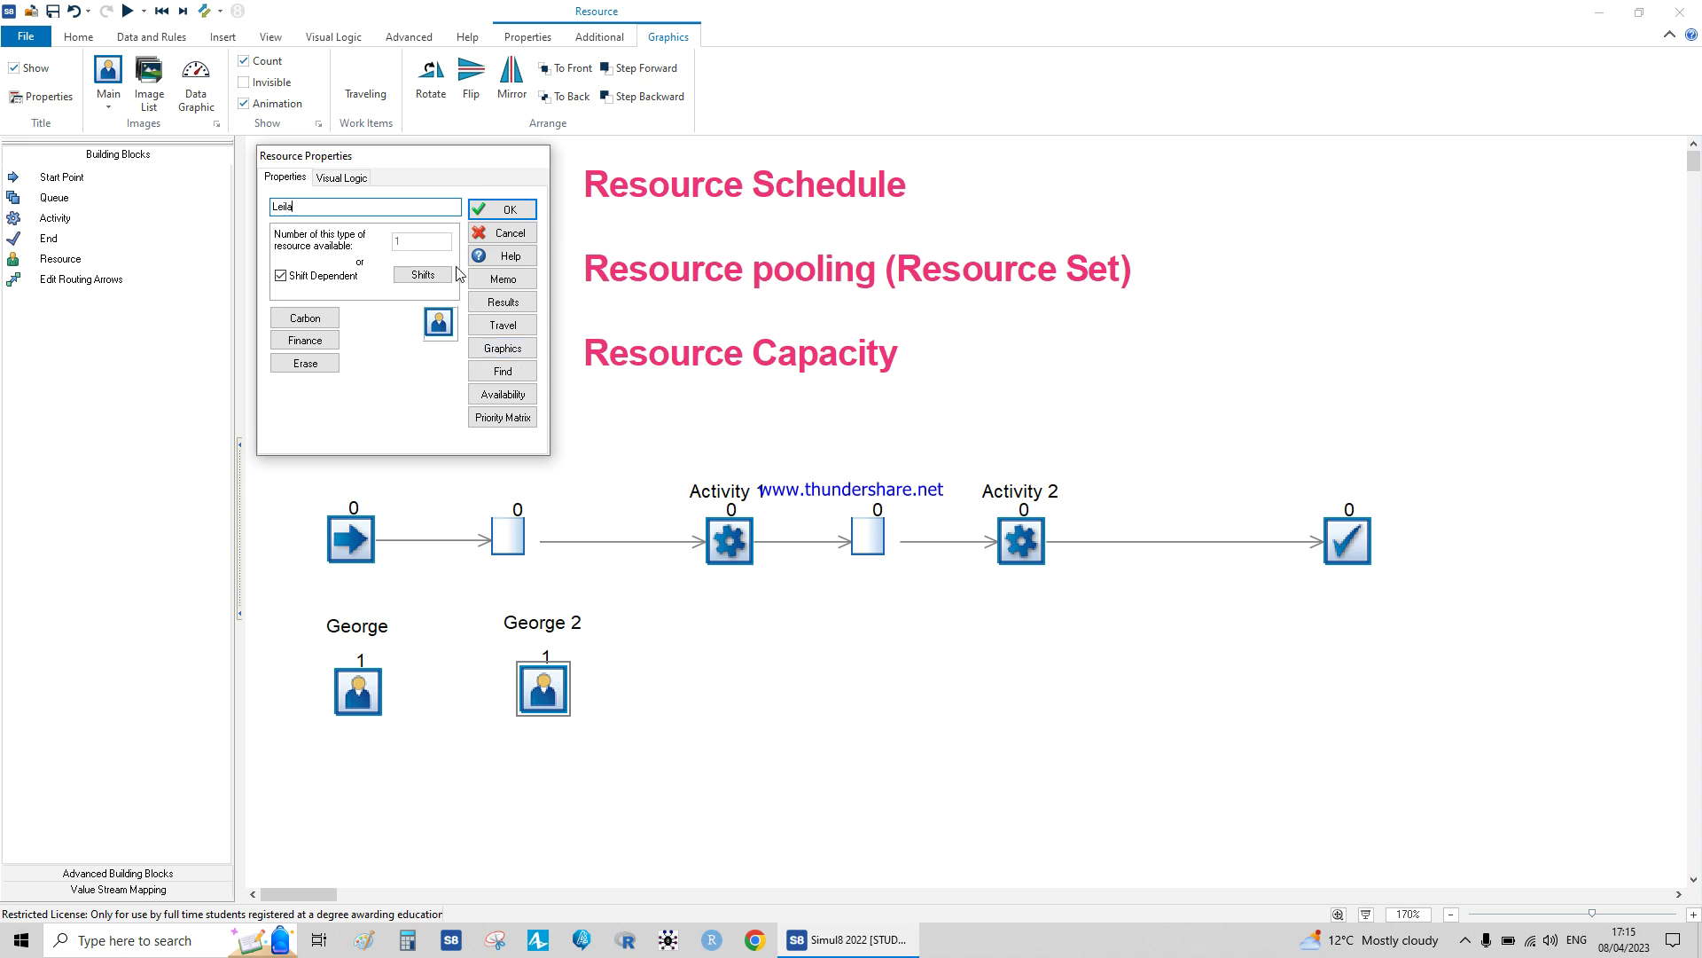
{"action": "left_click", "coordinate": [426, 276]}
{"action": "left_click", "coordinate": [559, 202]}
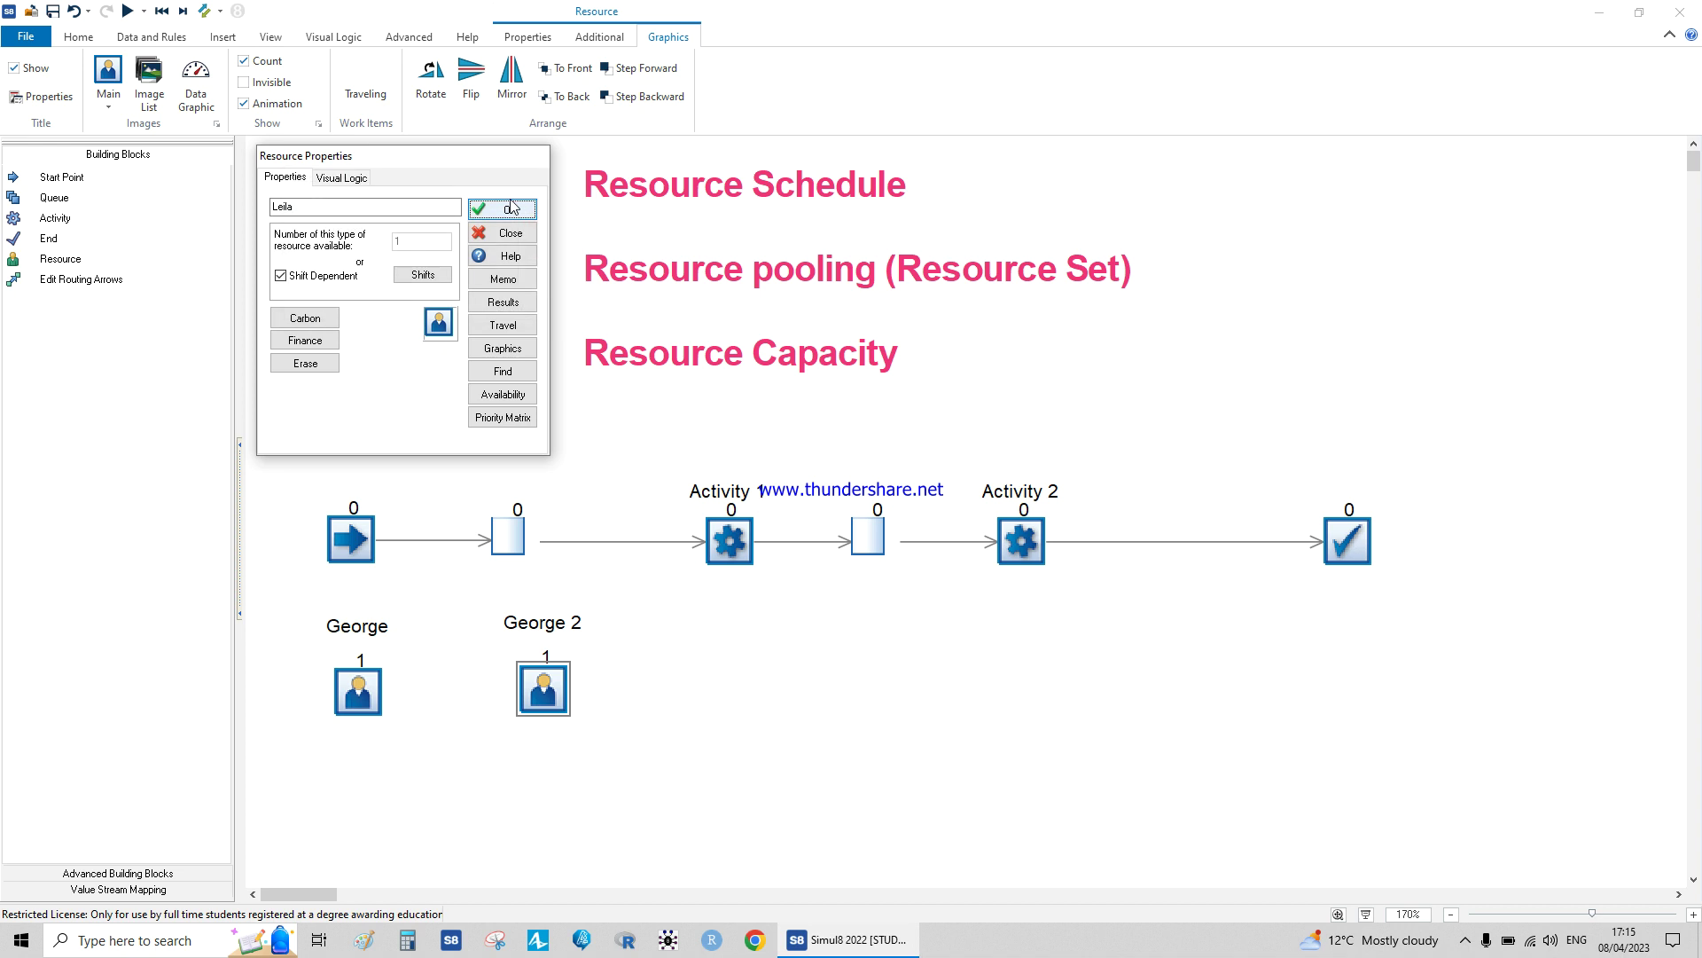
{"action": "left_click", "coordinate": [503, 209]}
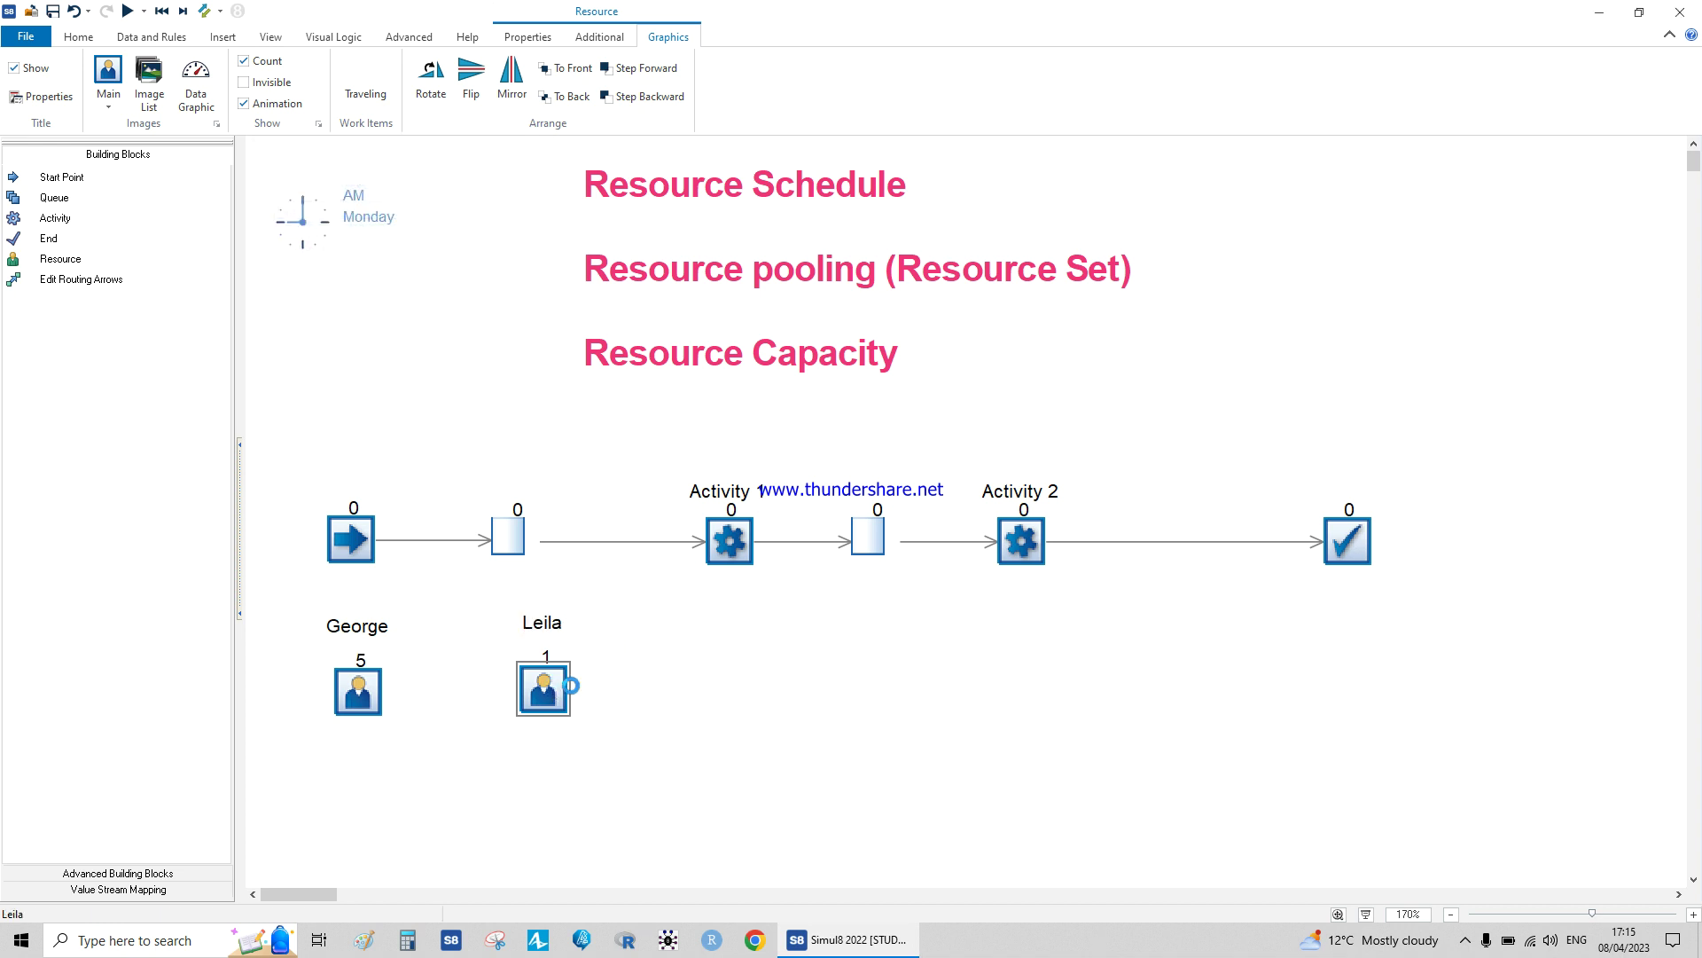
{"action": "left_click", "coordinate": [728, 700]}
Rename the third copy to Rita, align it in the row, and box-select all three resources
{"action": "left_click_drag", "start_coordinate": [734, 708], "coordinate": [736, 687]}
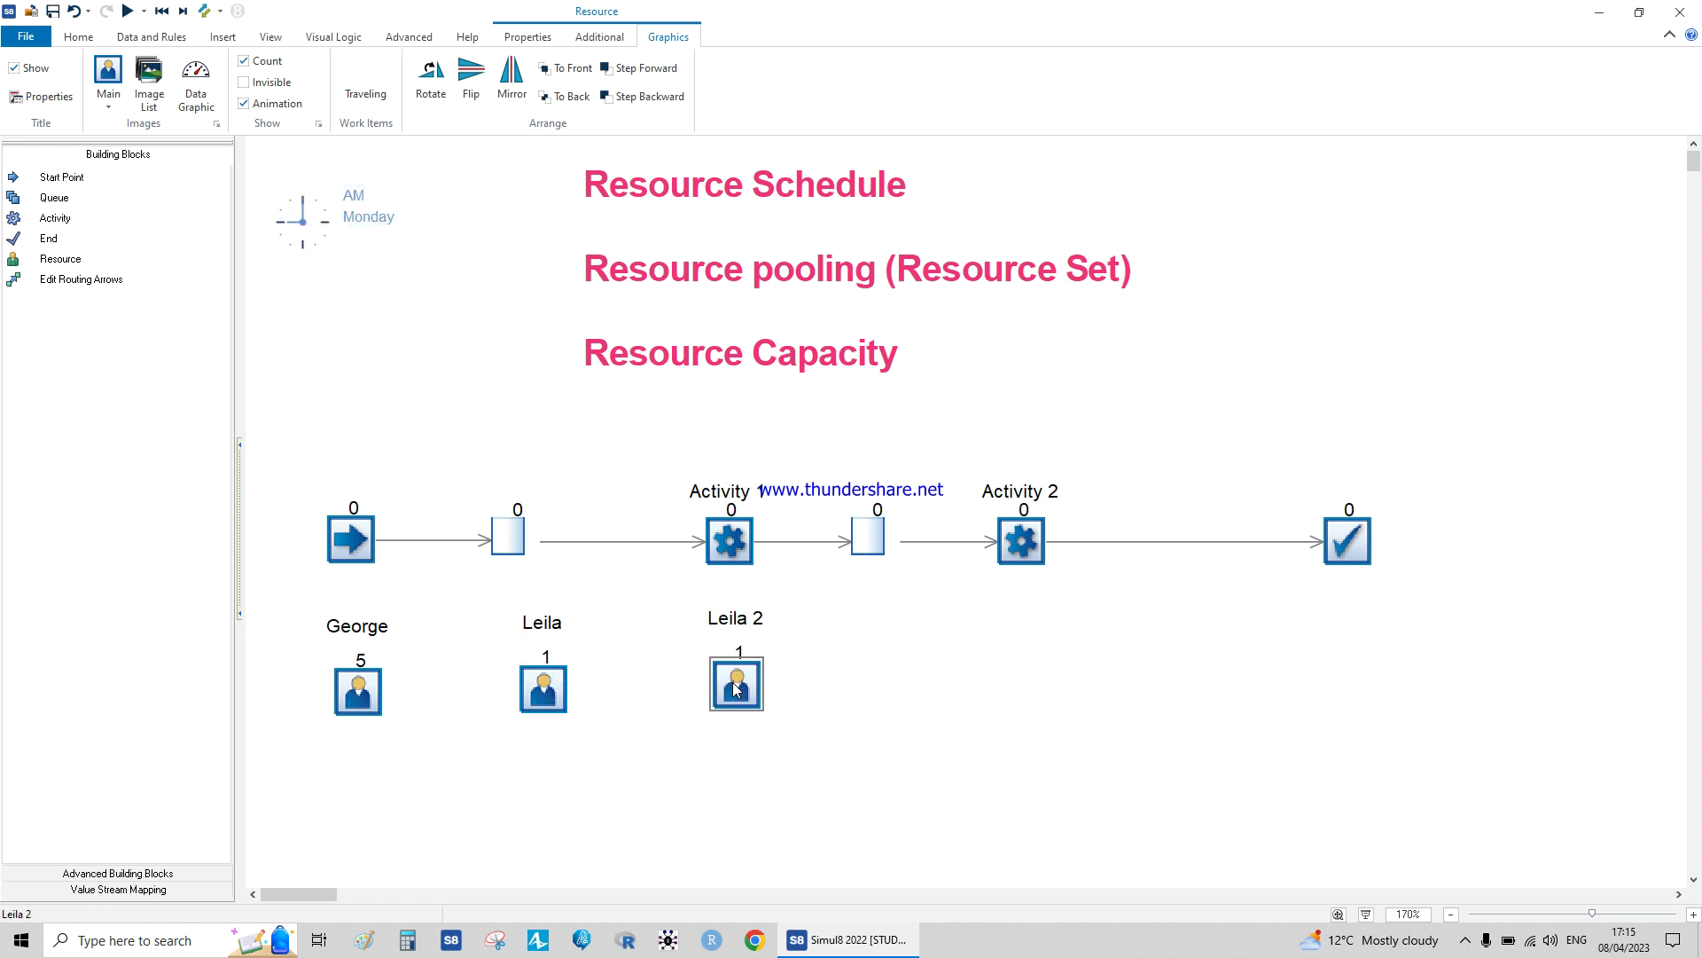
{"action": "double_click", "coordinate": [736, 687]}
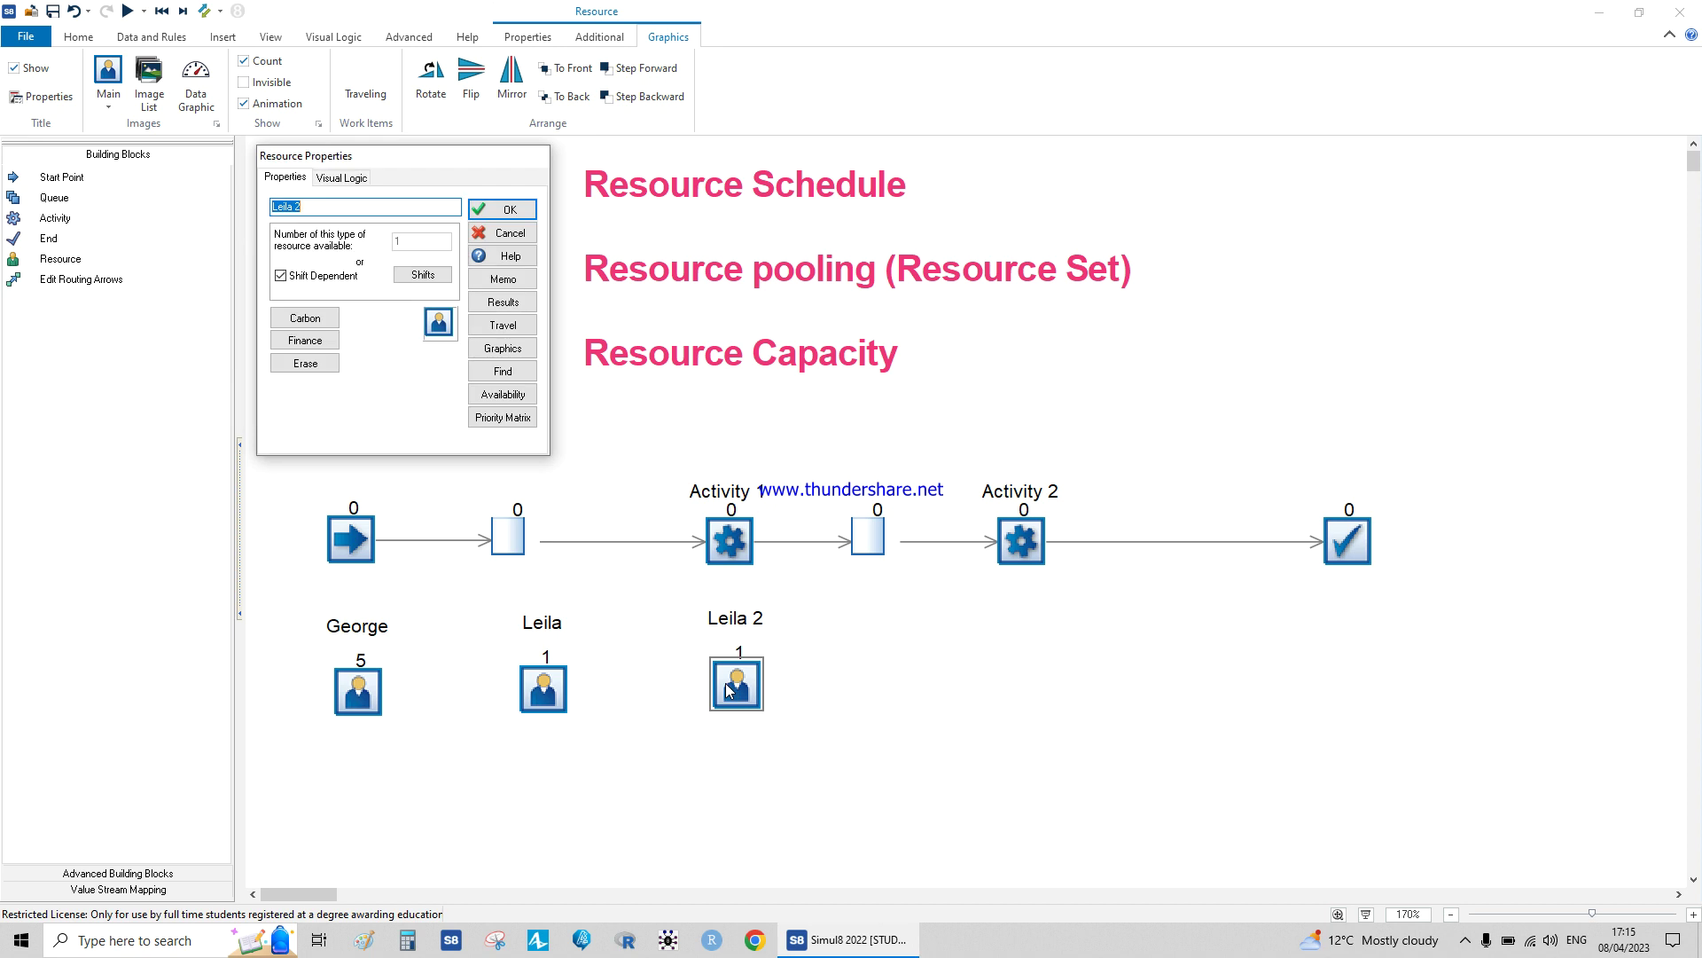
{"action": "type", "text": "Rita"}
{"action": "left_click", "coordinate": [502, 209]}
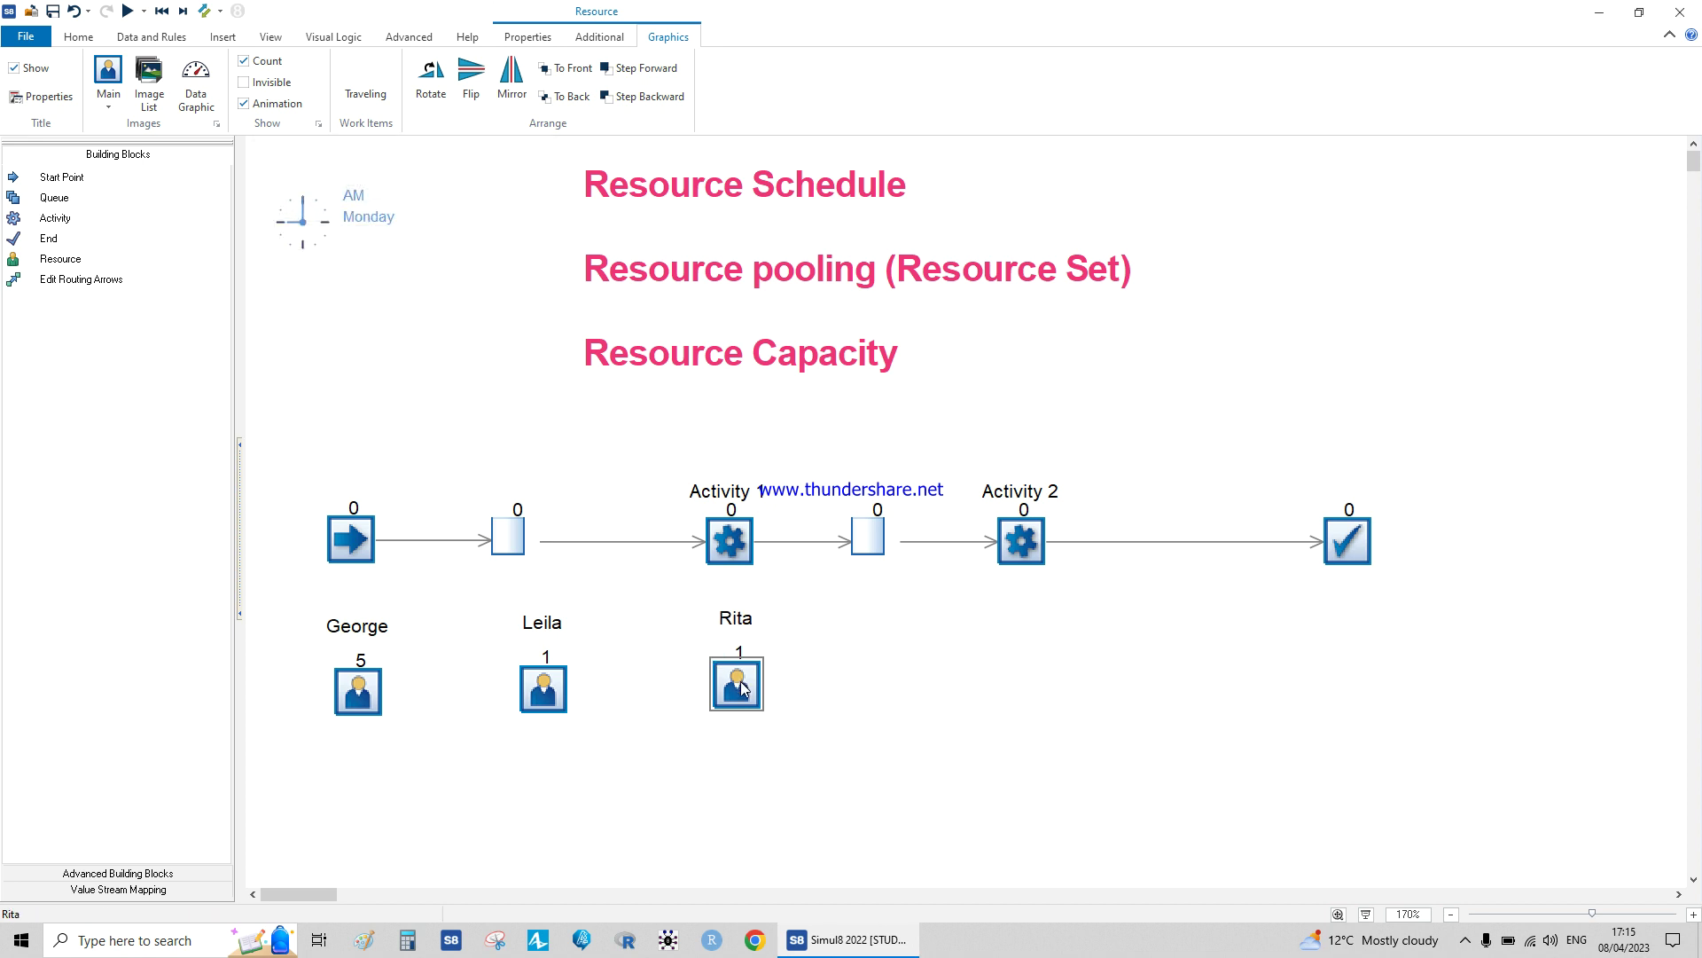
{"action": "left_click_drag", "start_coordinate": [740, 683], "coordinate": [733, 688]}
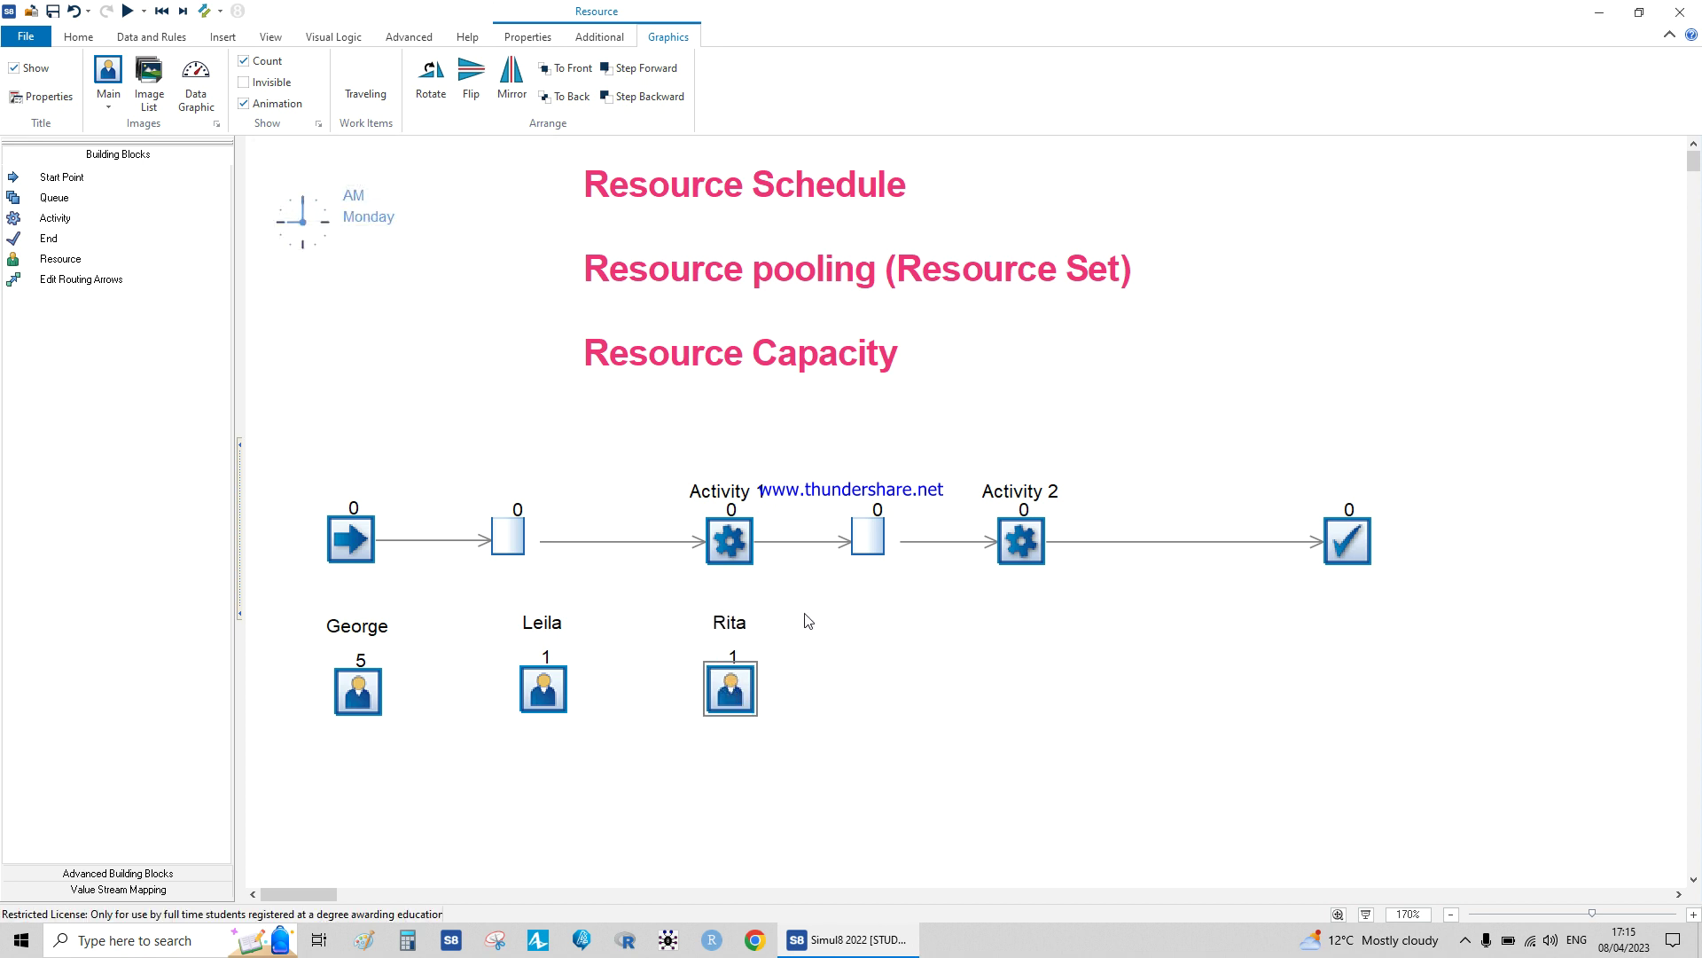
{"action": "left_click_drag", "start_coordinate": [803, 601], "coordinate": [303, 780]}
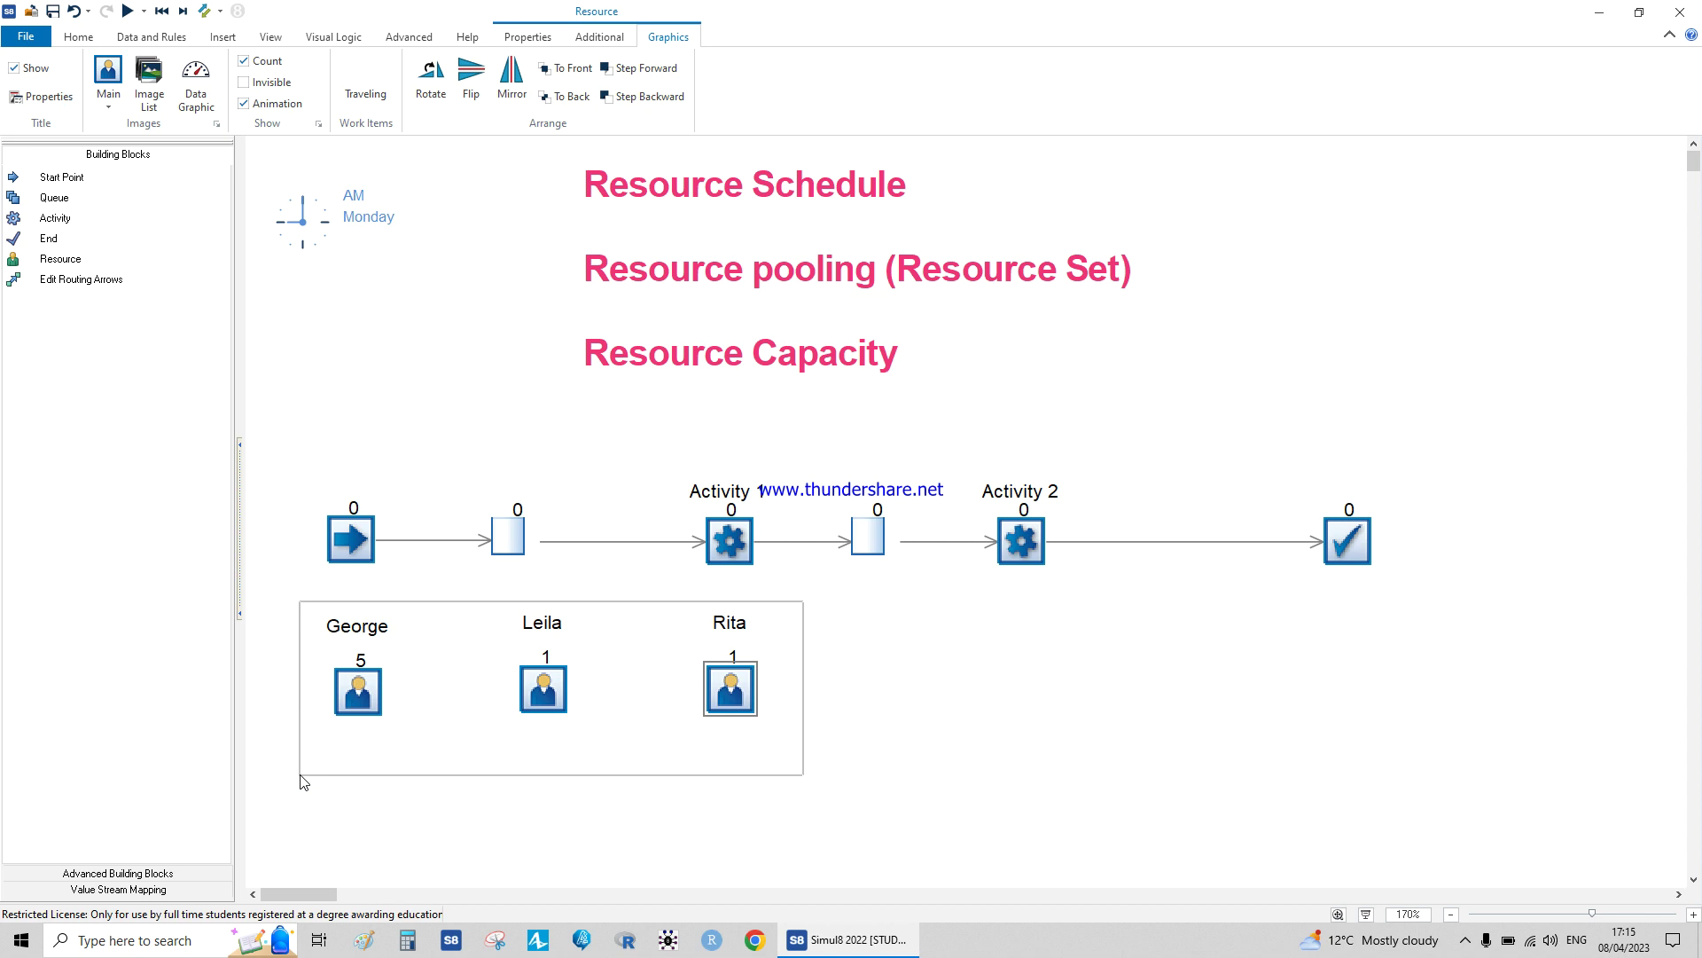
Create a pooled resource from the three selected resources
{"action": "left_click_drag", "start_coordinate": [303, 780], "coordinate": [303, 780]}
{"action": "right_click", "coordinate": [347, 700]}
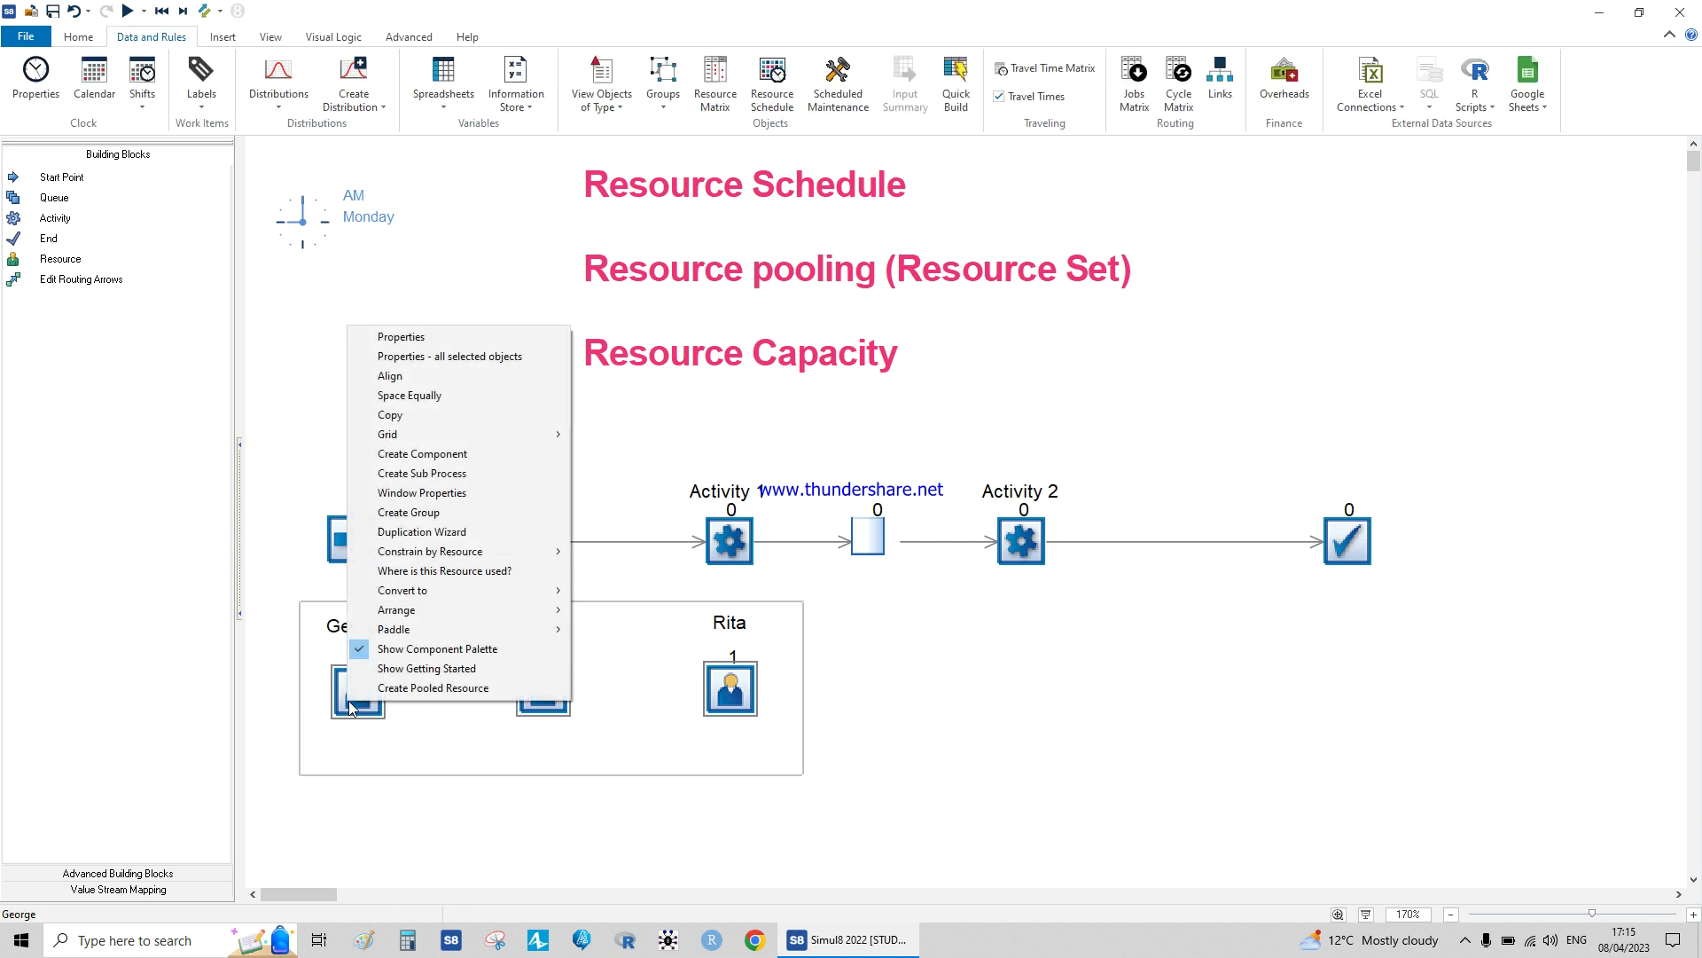
{"action": "left_click", "coordinate": [408, 693]}
{"action": "left_click_drag", "start_coordinate": [702, 162], "coordinate": [1194, 495]}
Confirm George, Leila and Rita as pool members with resource-dependent timing
{"action": "left_click", "coordinate": [1100, 543]}
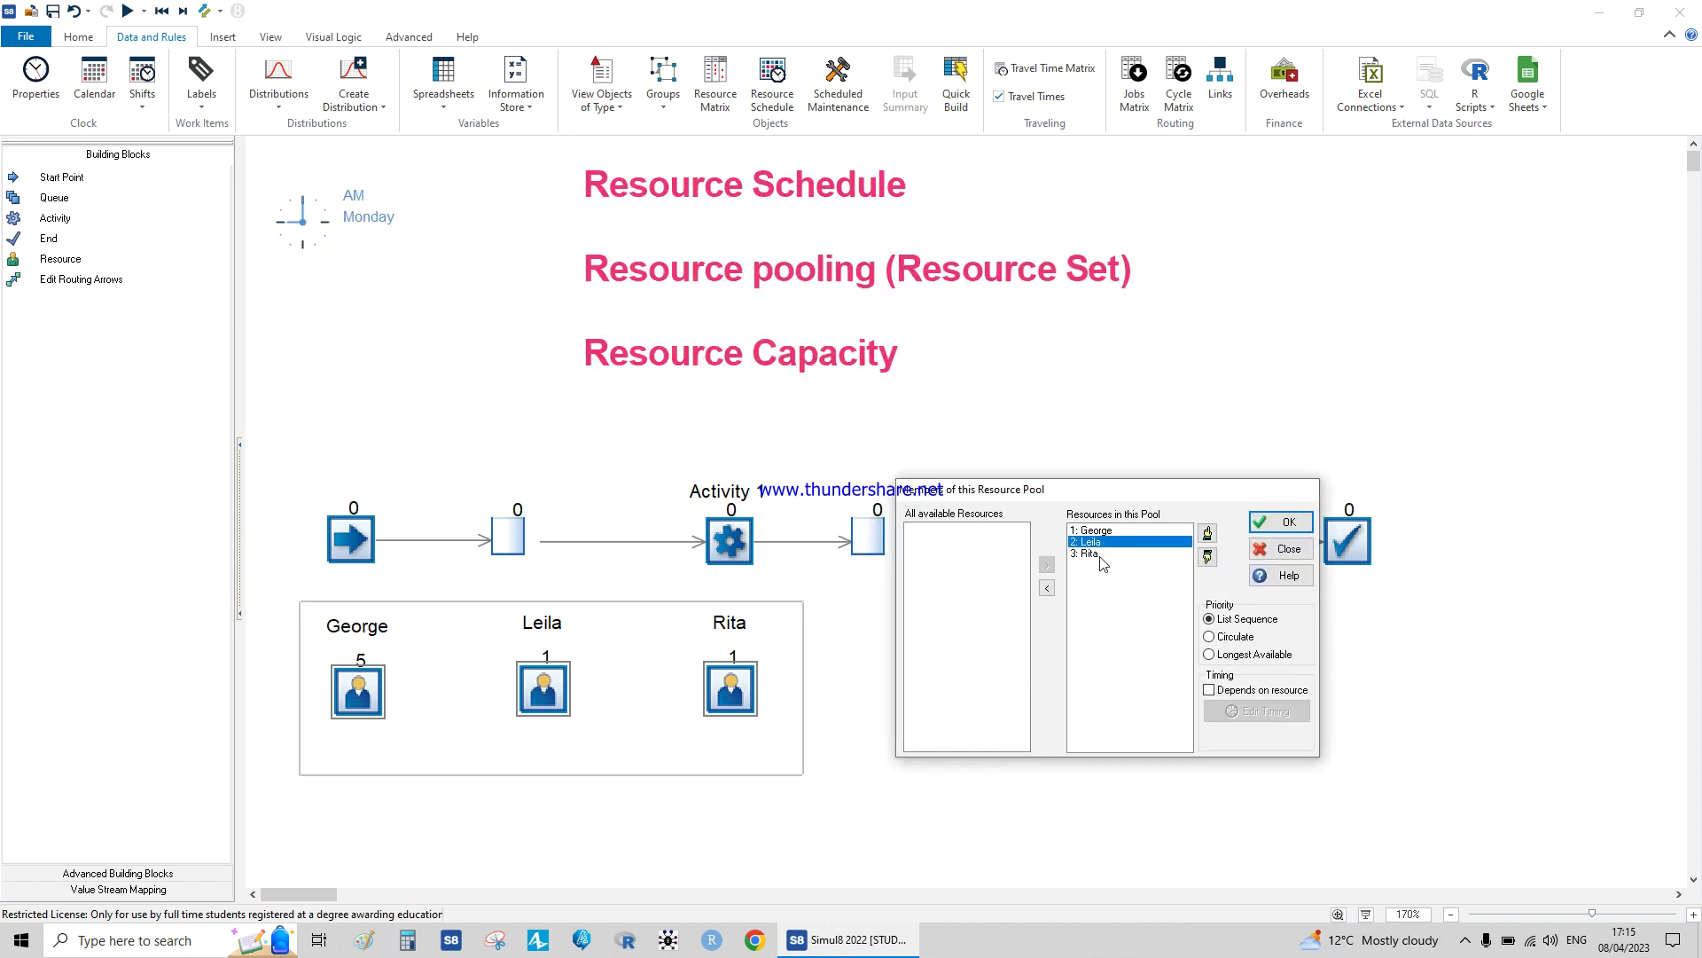
{"action": "left_click", "coordinate": [1099, 553]}
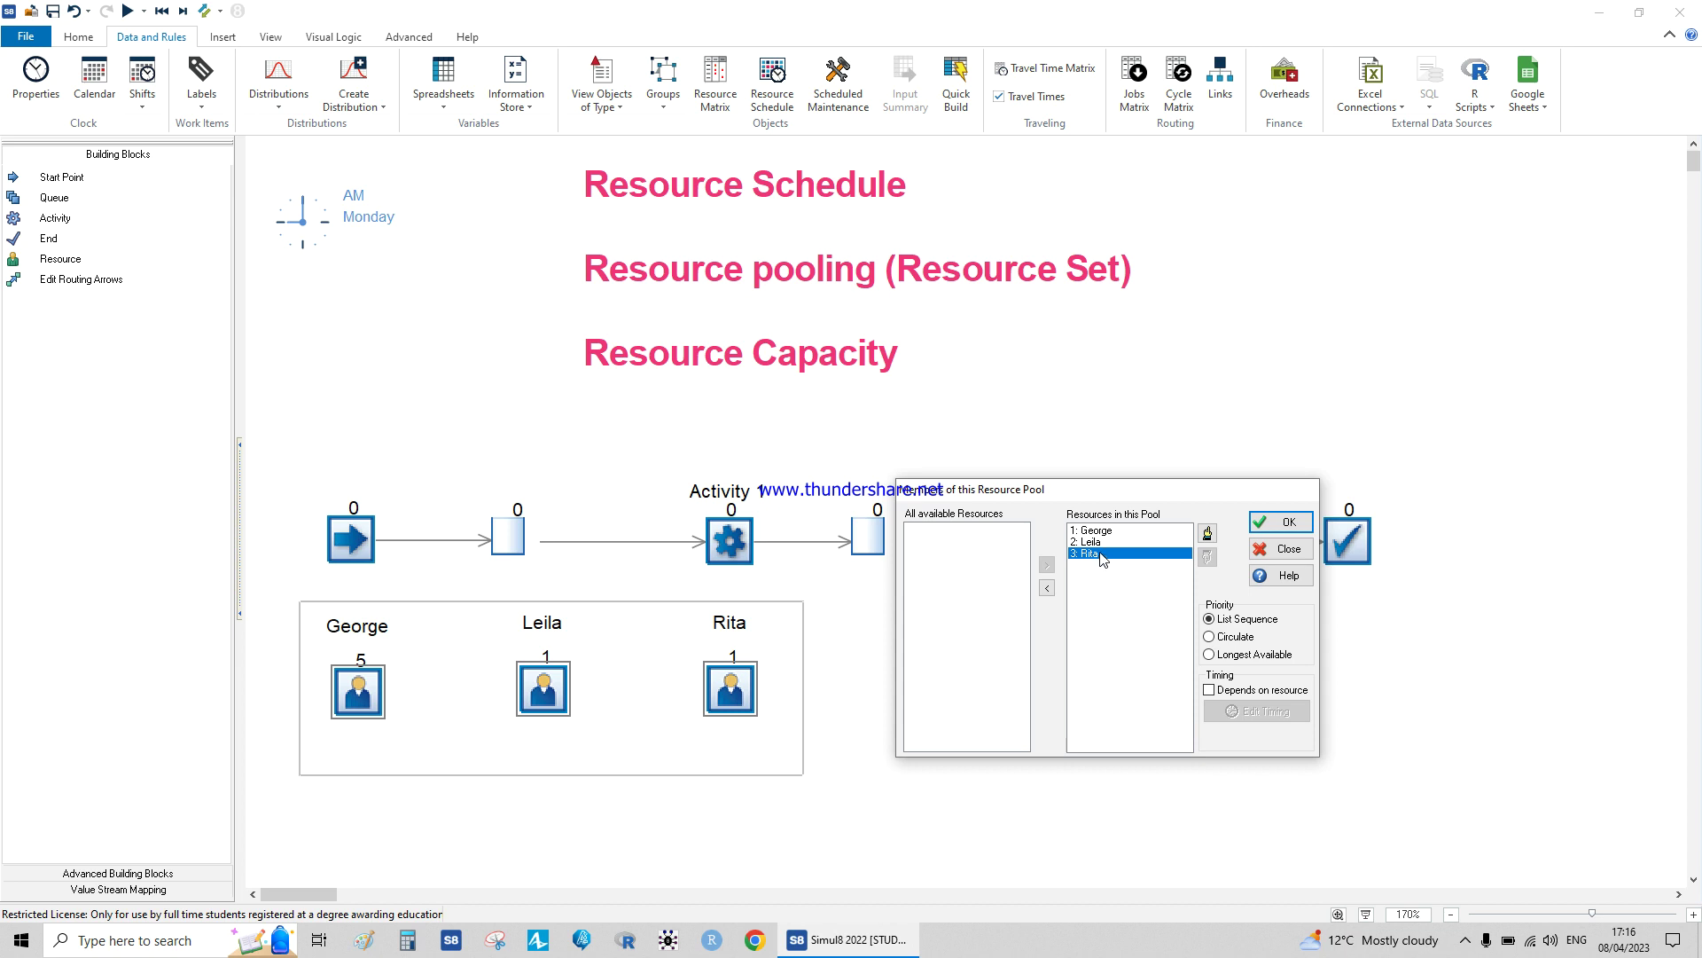
{"action": "left_click", "coordinate": [1104, 531]}
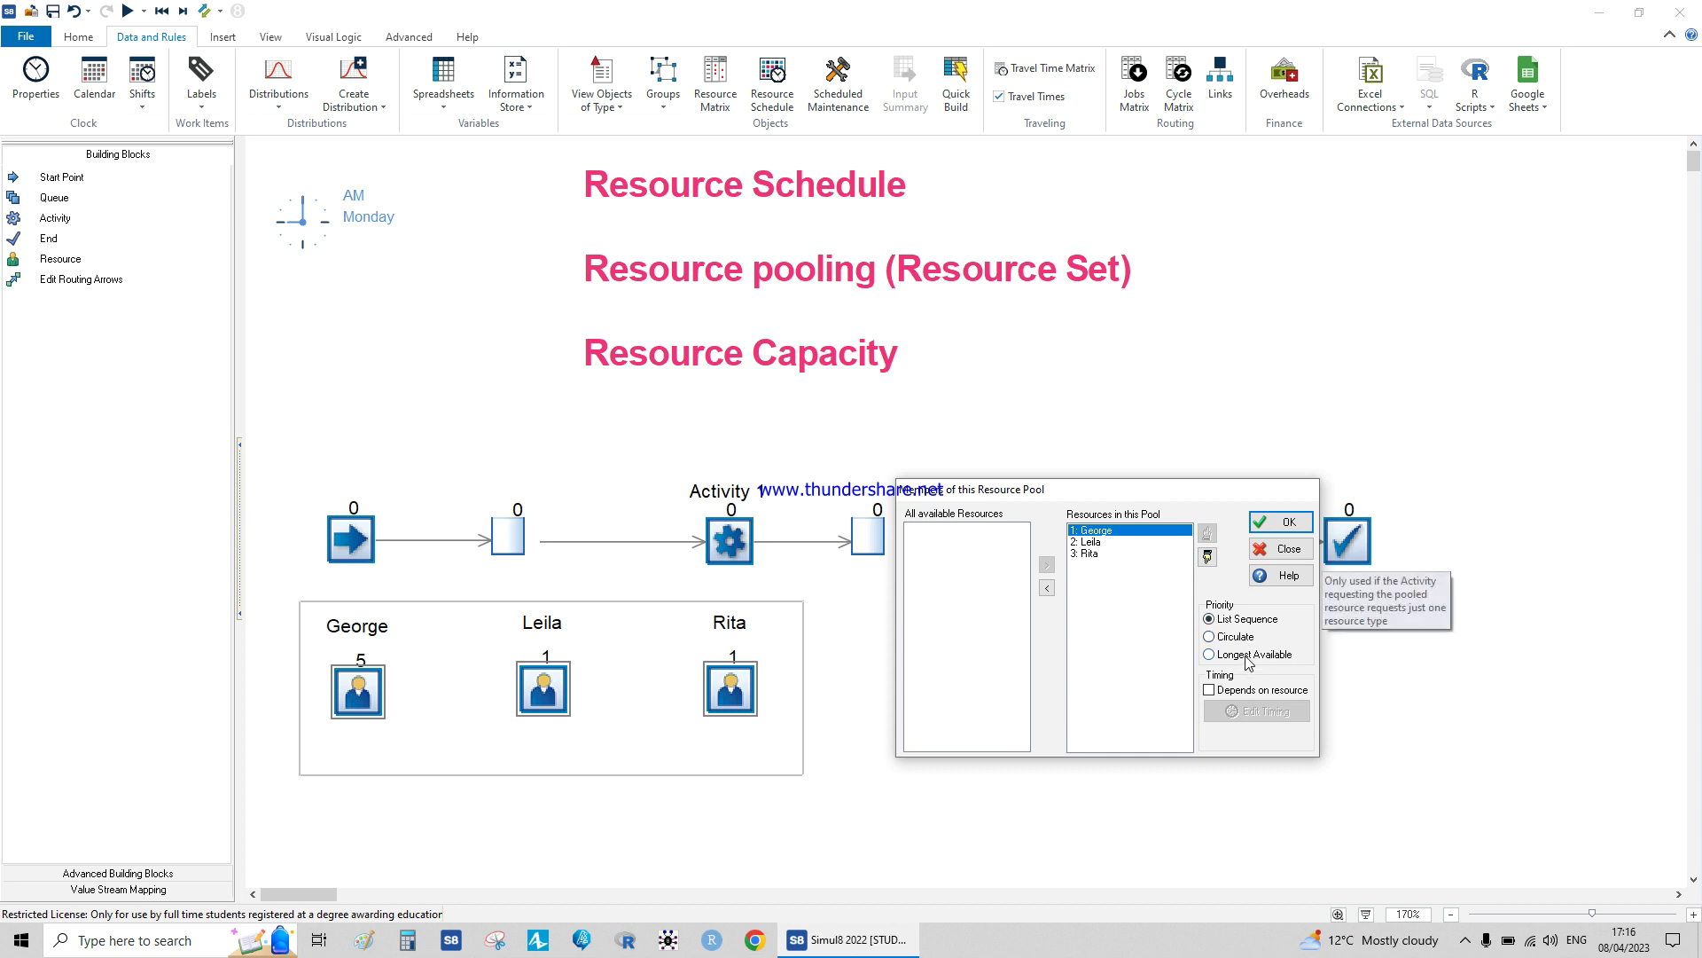
{"action": "left_click", "coordinate": [1238, 698]}
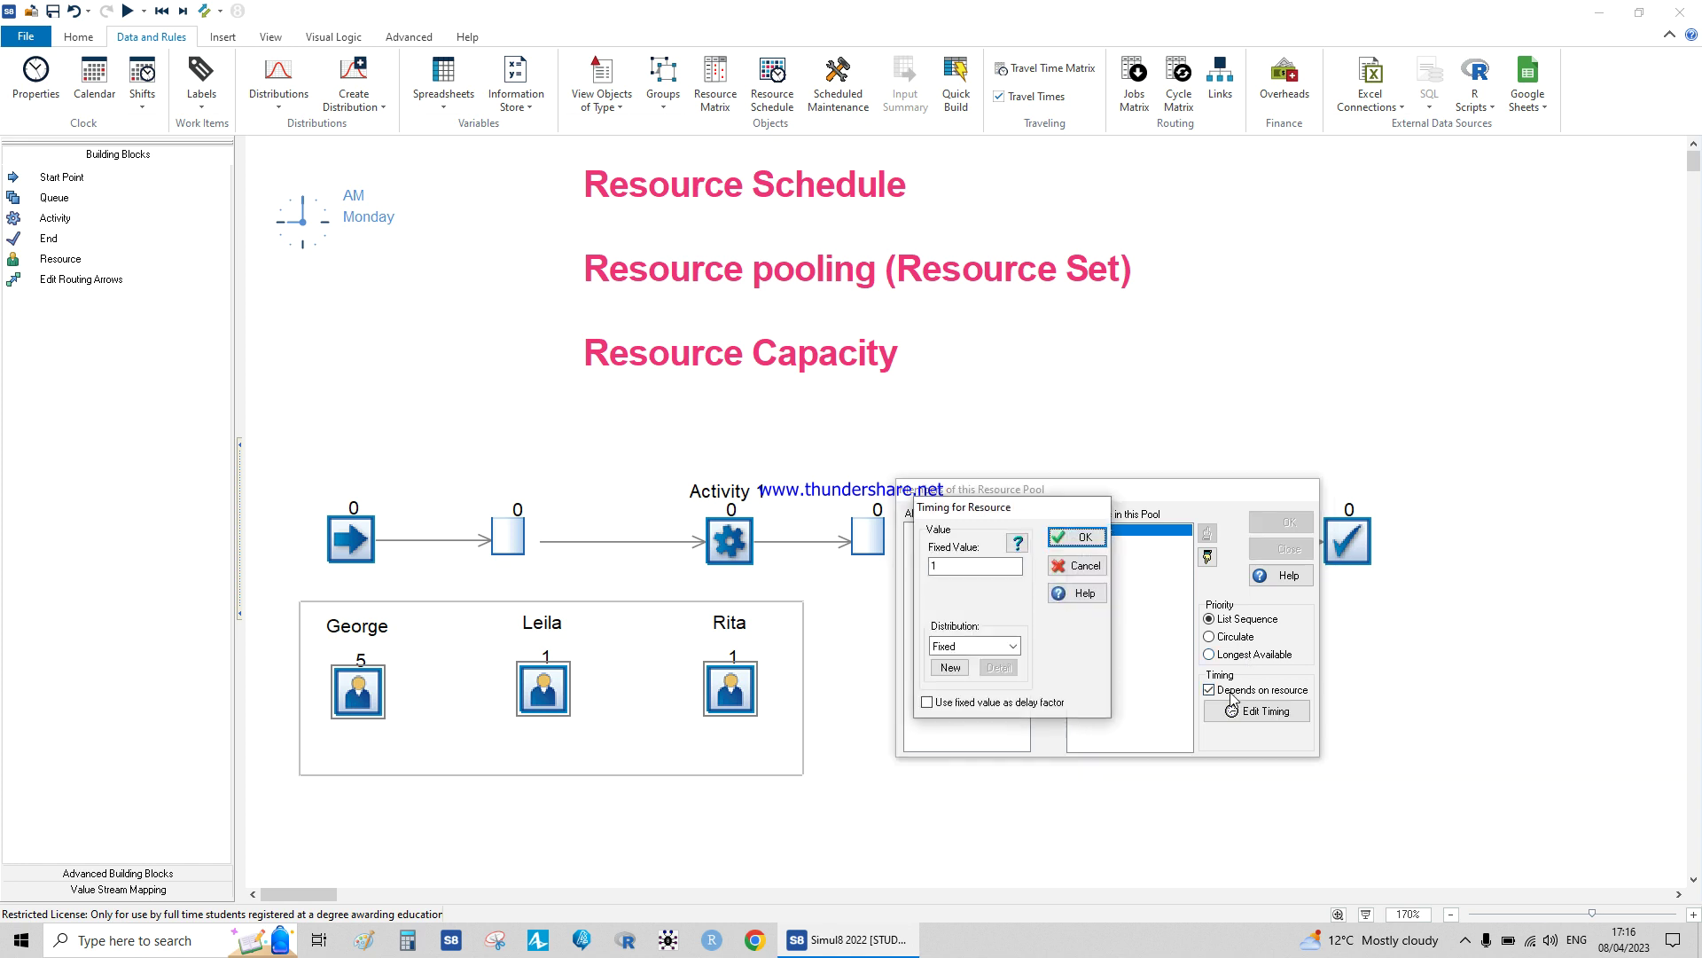
{"action": "left_click", "coordinate": [1079, 566]}
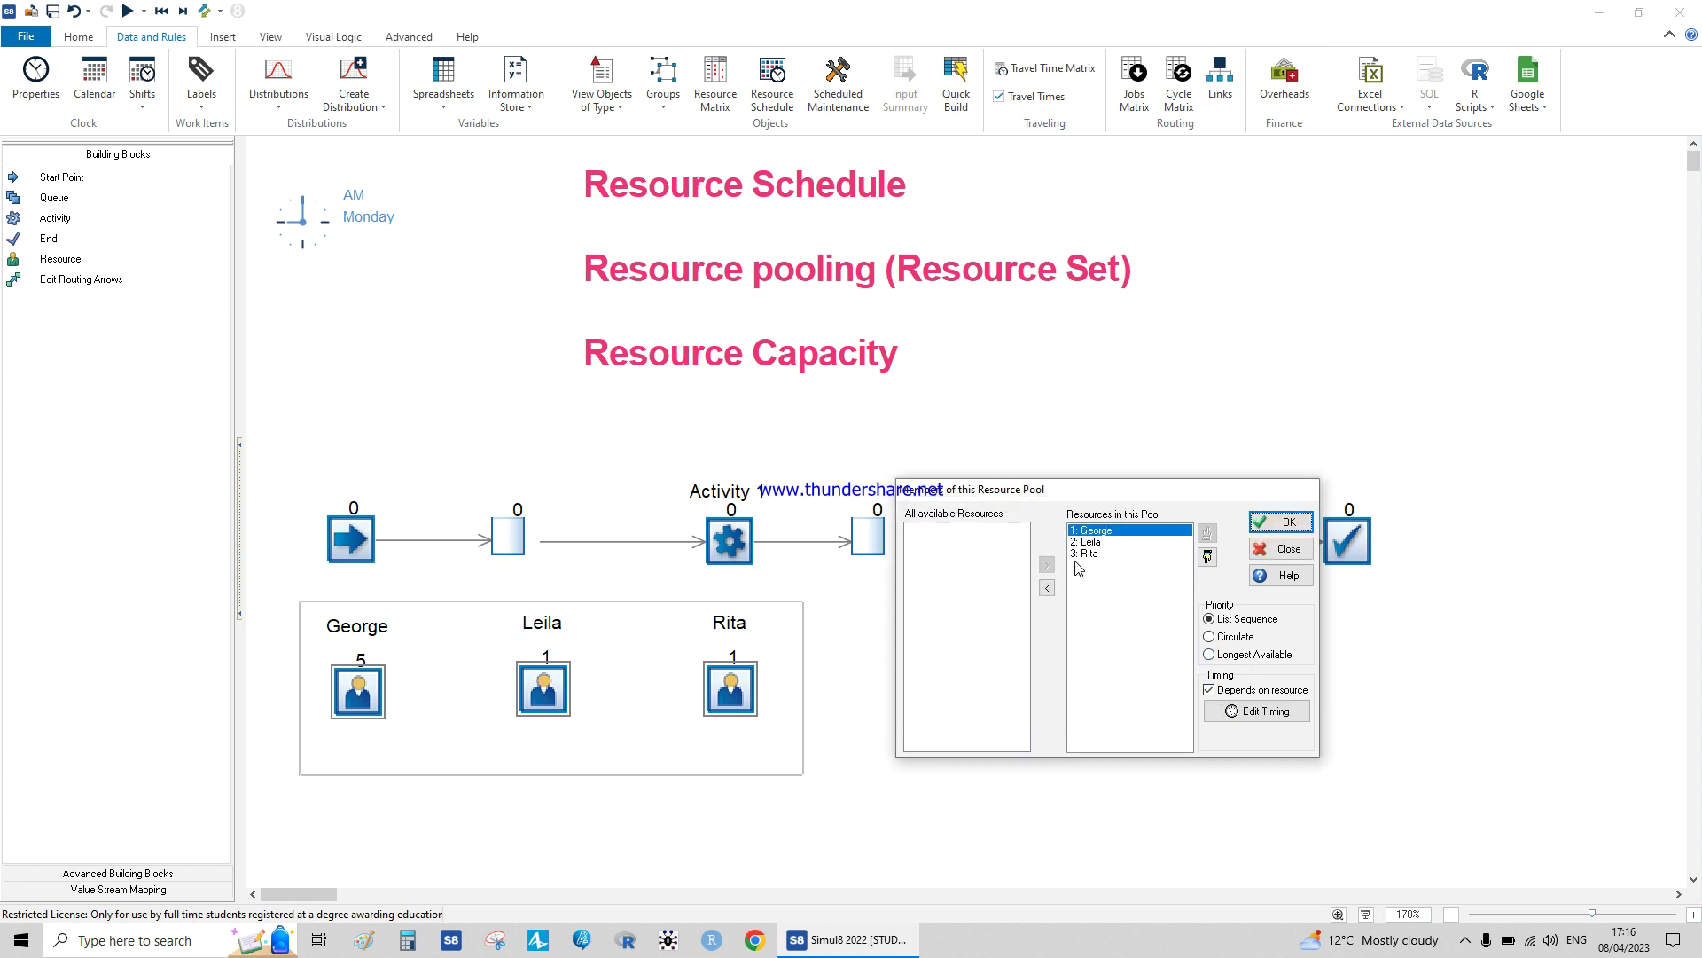
{"action": "left_click", "coordinate": [1277, 524]}
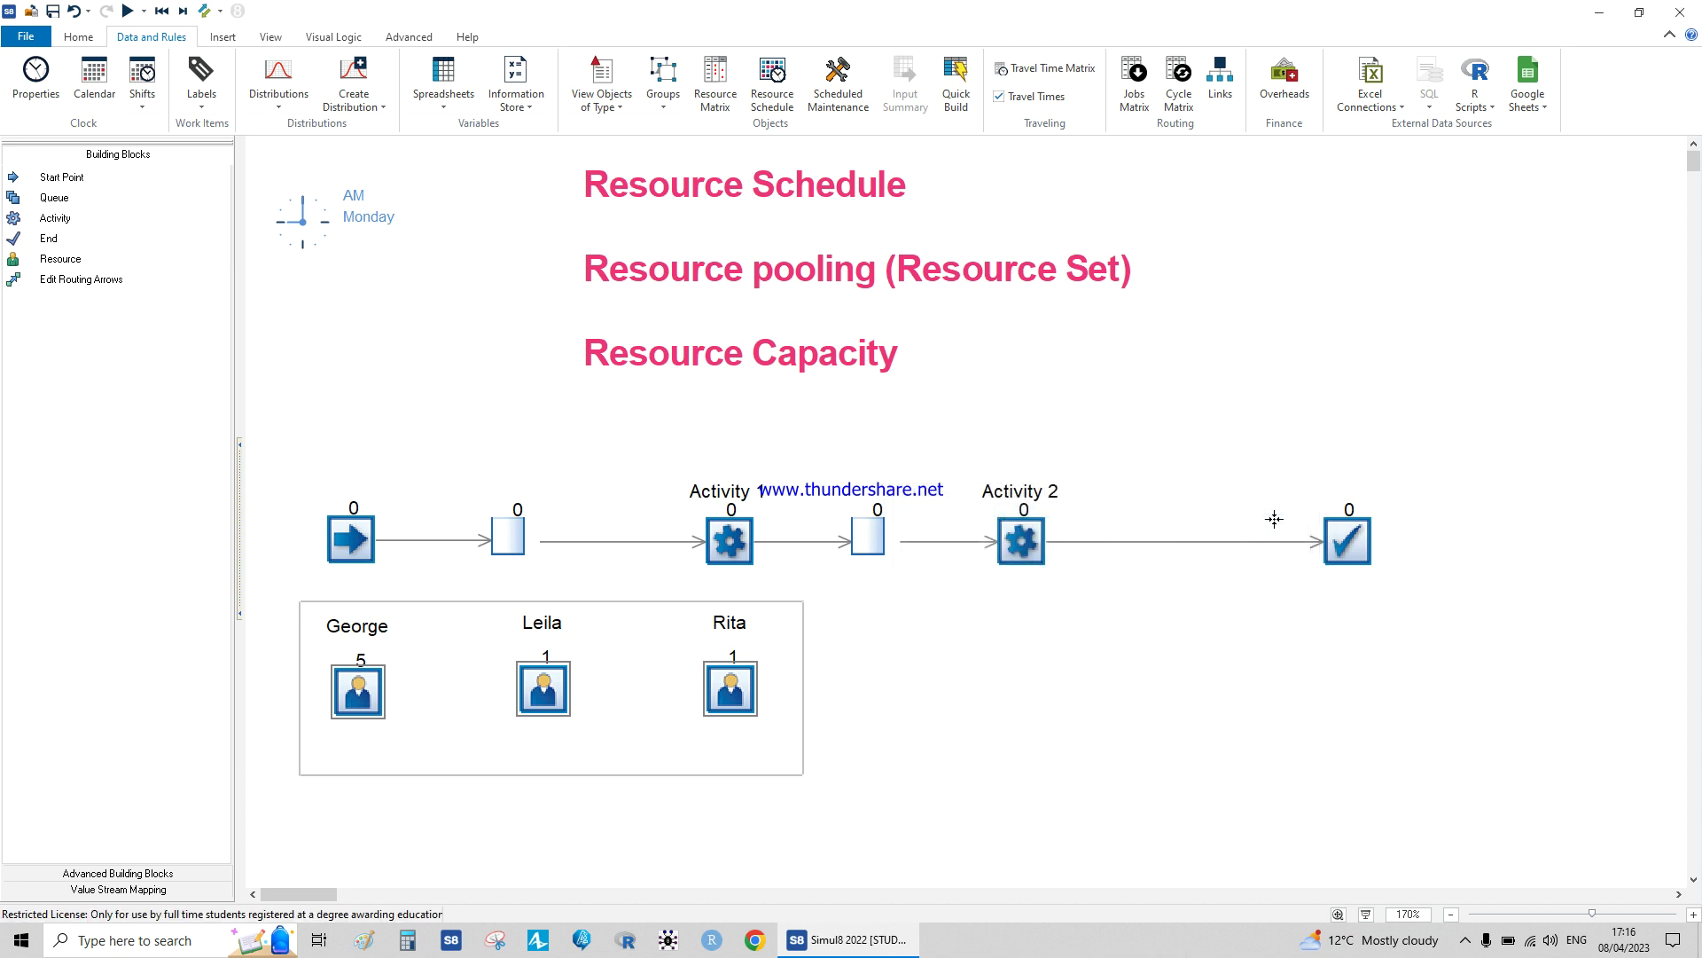
Add a new resource beside Rita and name it 'Set of People'
{"action": "left_click", "coordinate": [993, 625]}
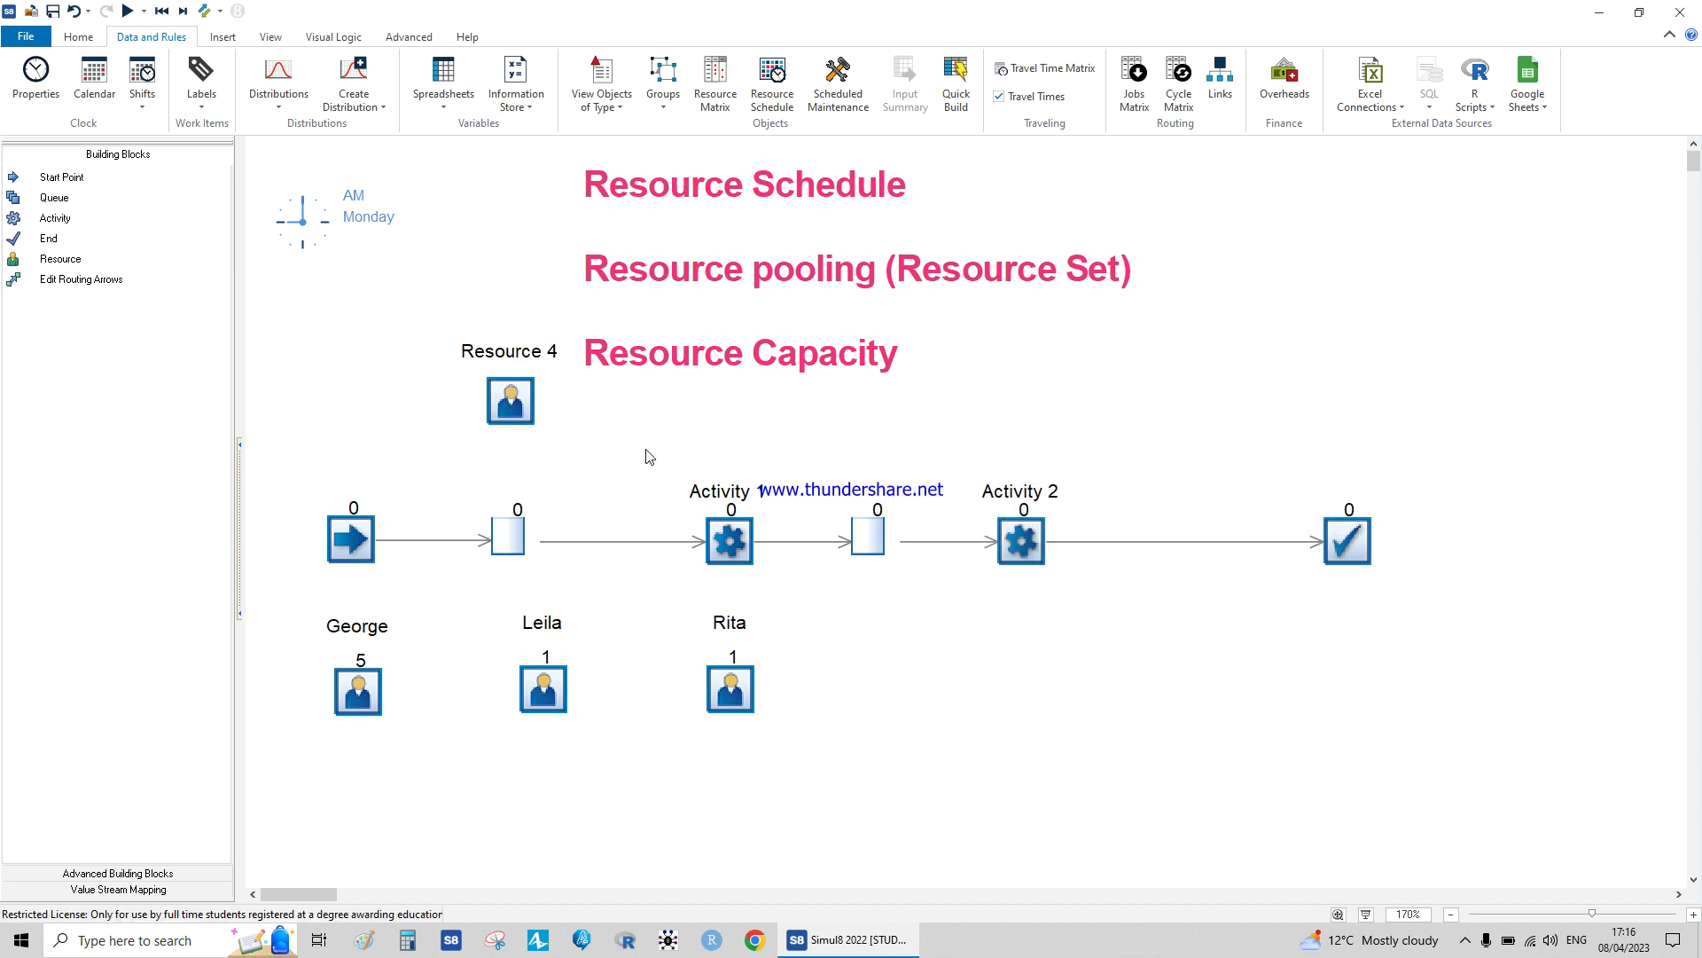
{"action": "left_click", "coordinate": [523, 404]}
{"action": "left_click_drag", "start_coordinate": [896, 665], "coordinate": [951, 673]}
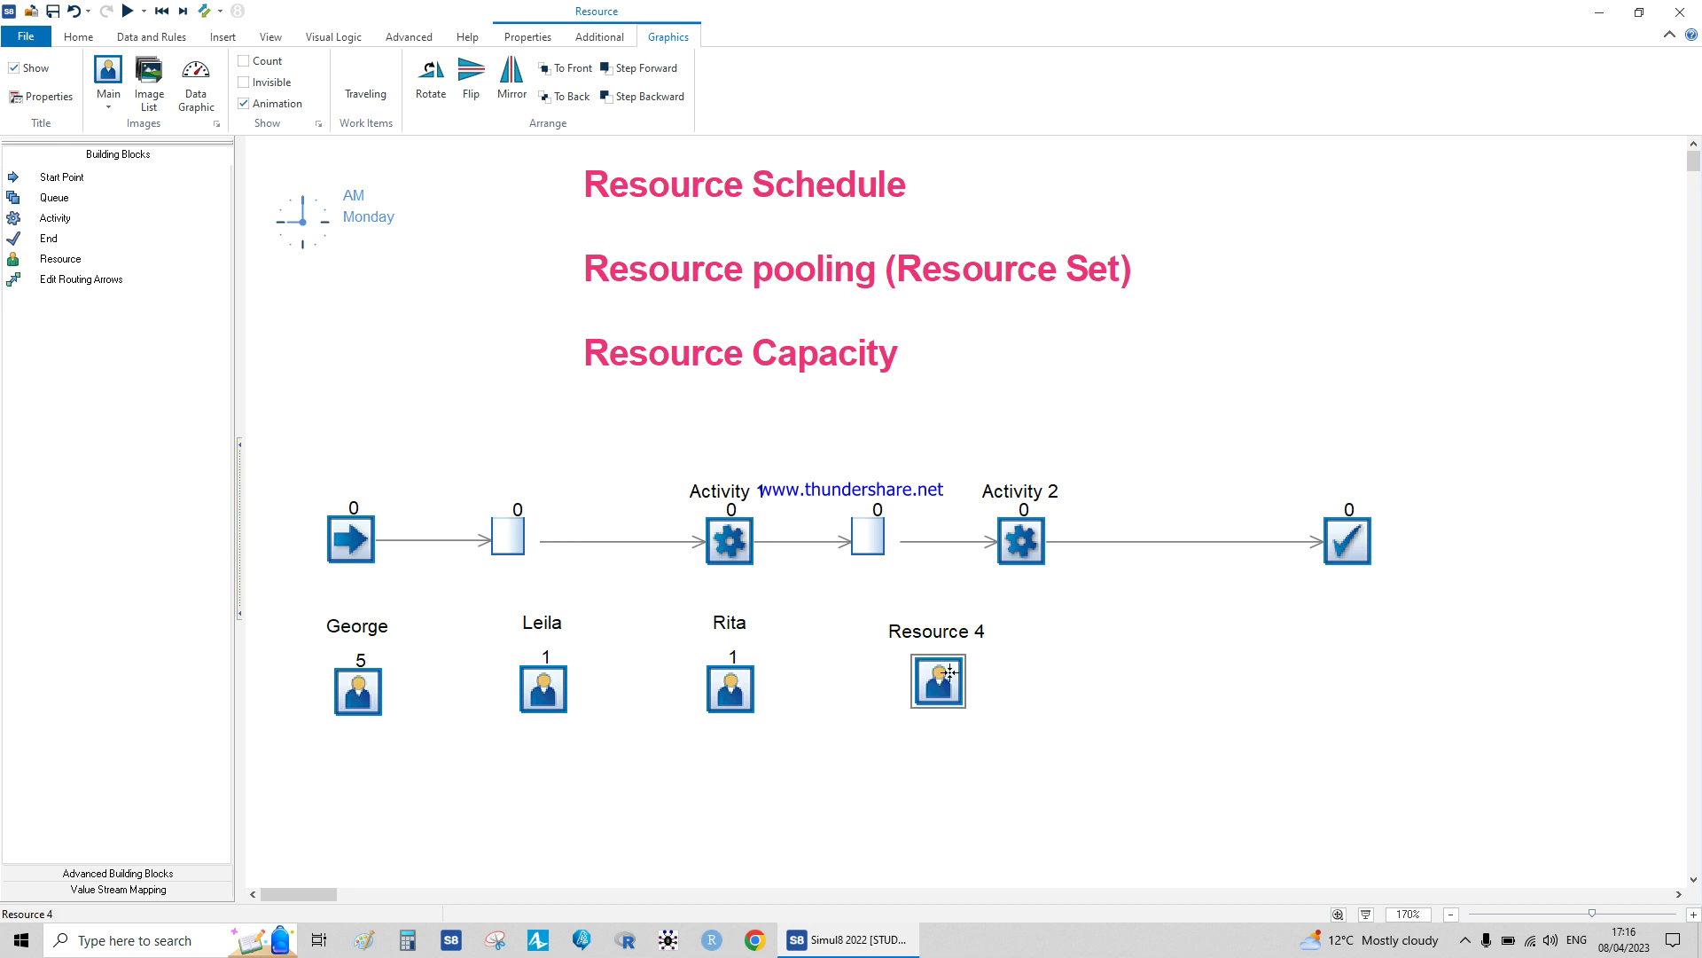
{"action": "double_click", "coordinate": [950, 673]}
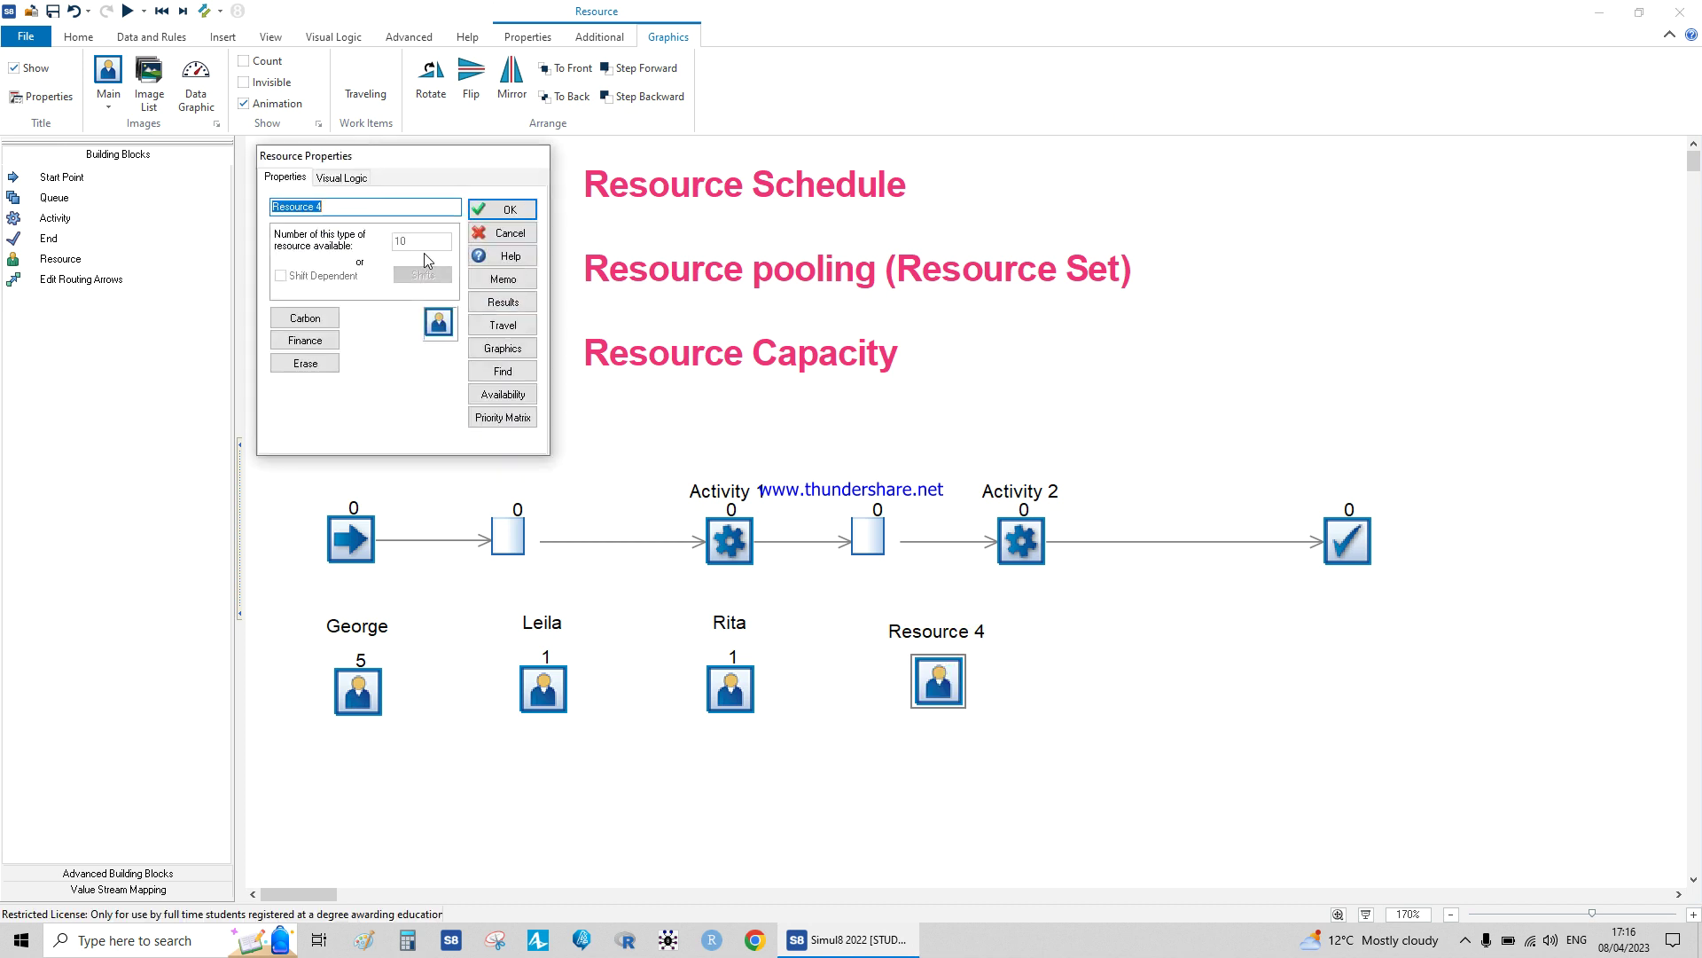
{"action": "type", "text": "SEt o"}
{"action": "key", "text": "BackSpace"}
{"action": "key", "text": "BackSpace"}
{"action": "key", "text": "BackSpace"}
{"action": "key", "text": "BackSpace"}
{"action": "type", "text": "et of People"}
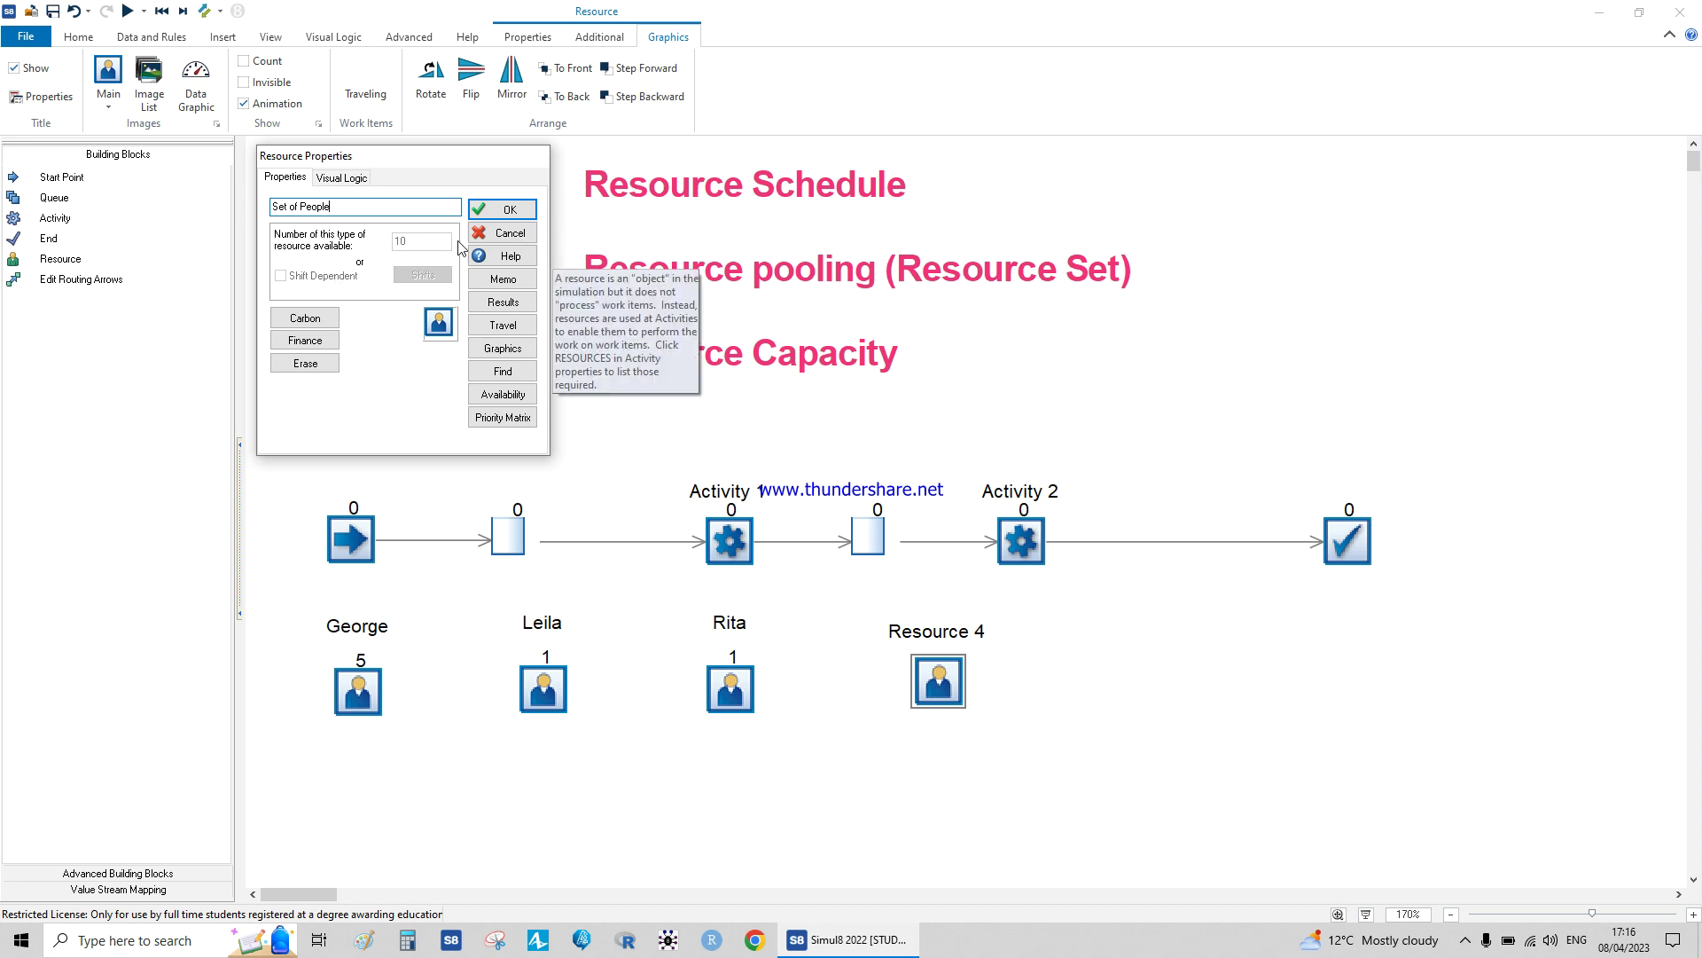
{"action": "left_click", "coordinate": [493, 212]}
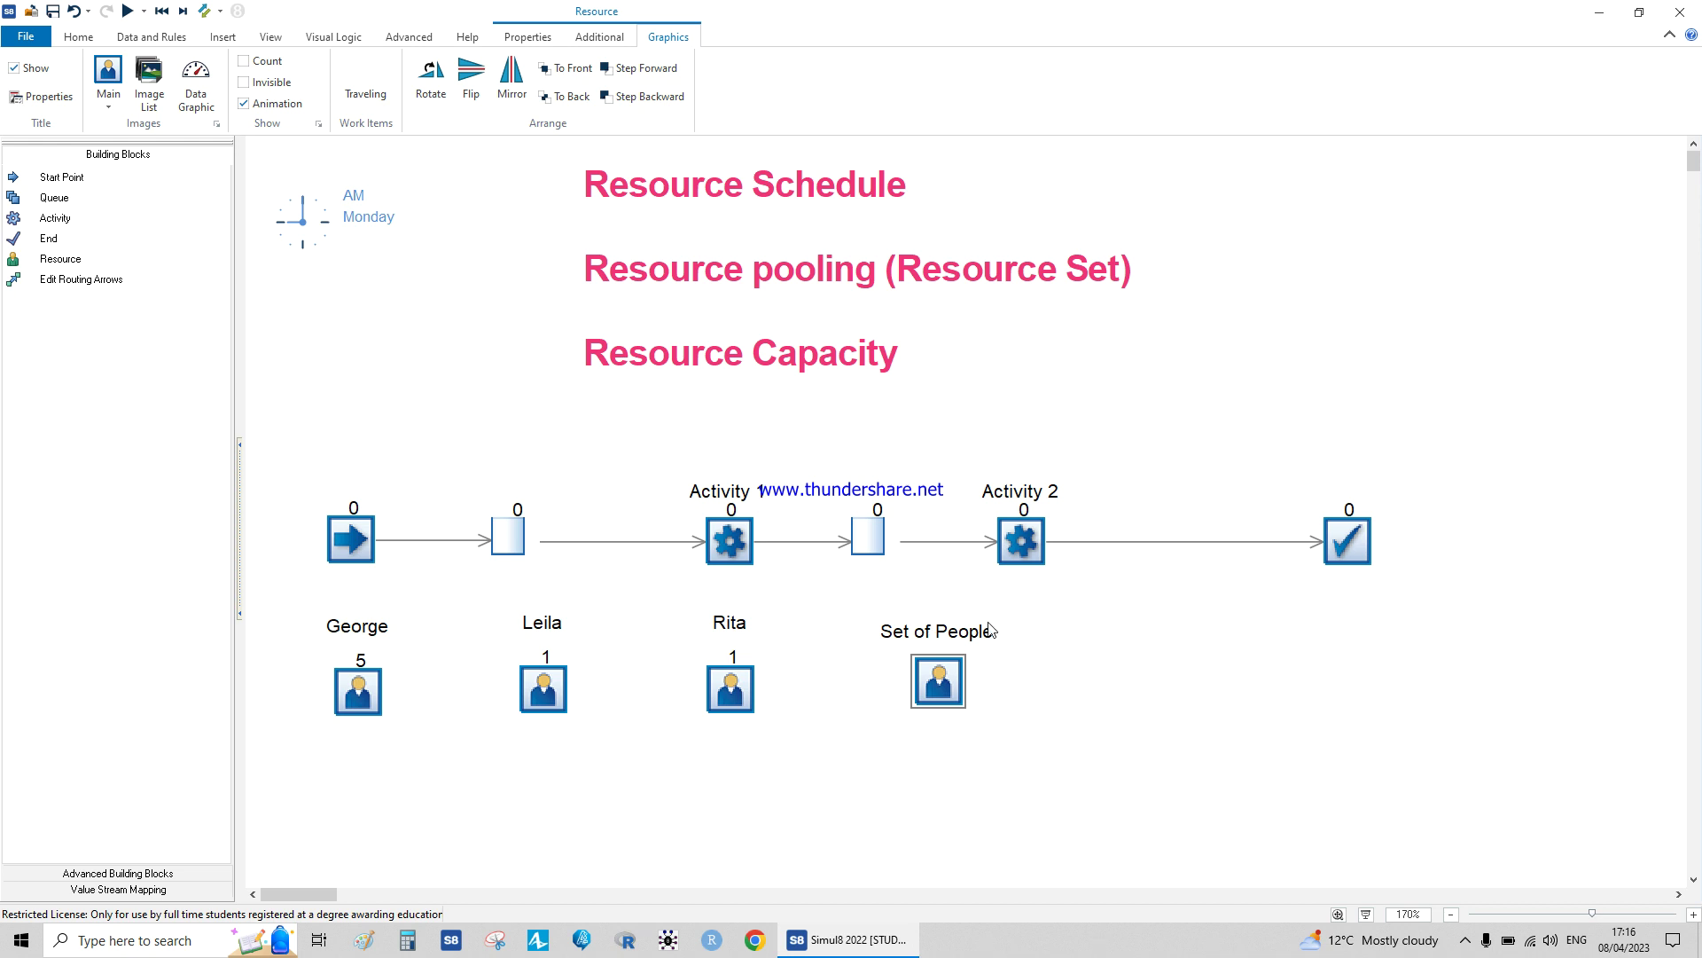
{"action": "left_click", "coordinate": [730, 538]}
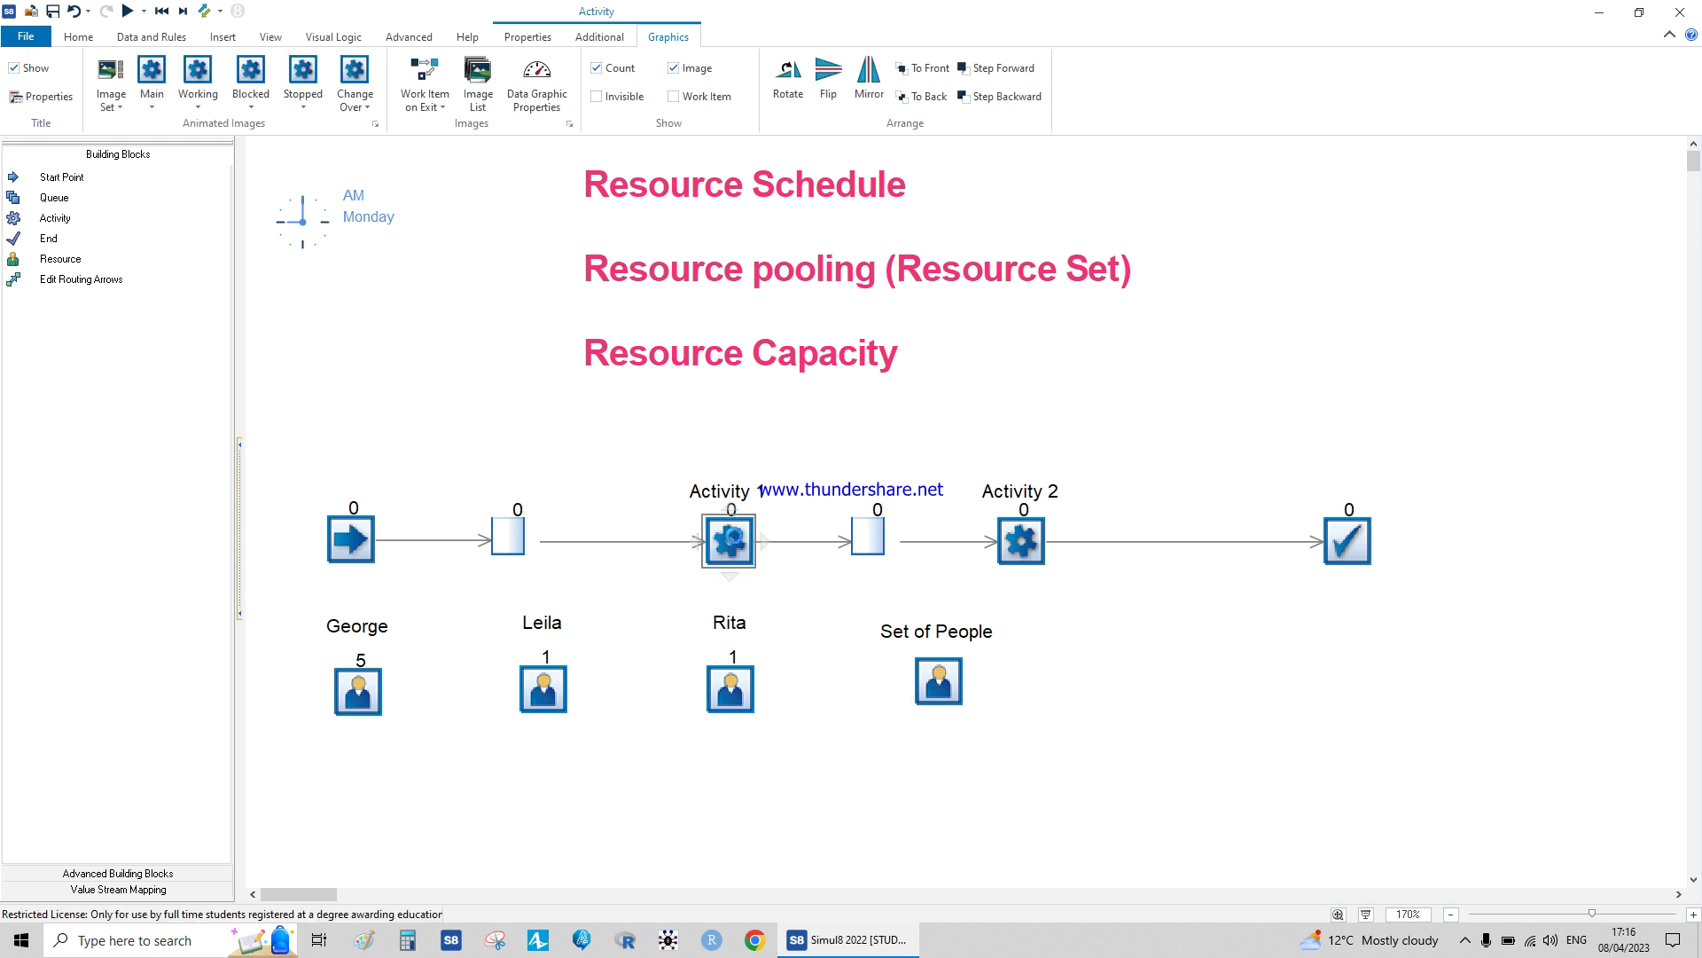
Add Leila and the Set of People pool to Activity 1's required resources list
{"action": "double_click", "coordinate": [730, 538]}
{"action": "left_click", "coordinate": [404, 321]}
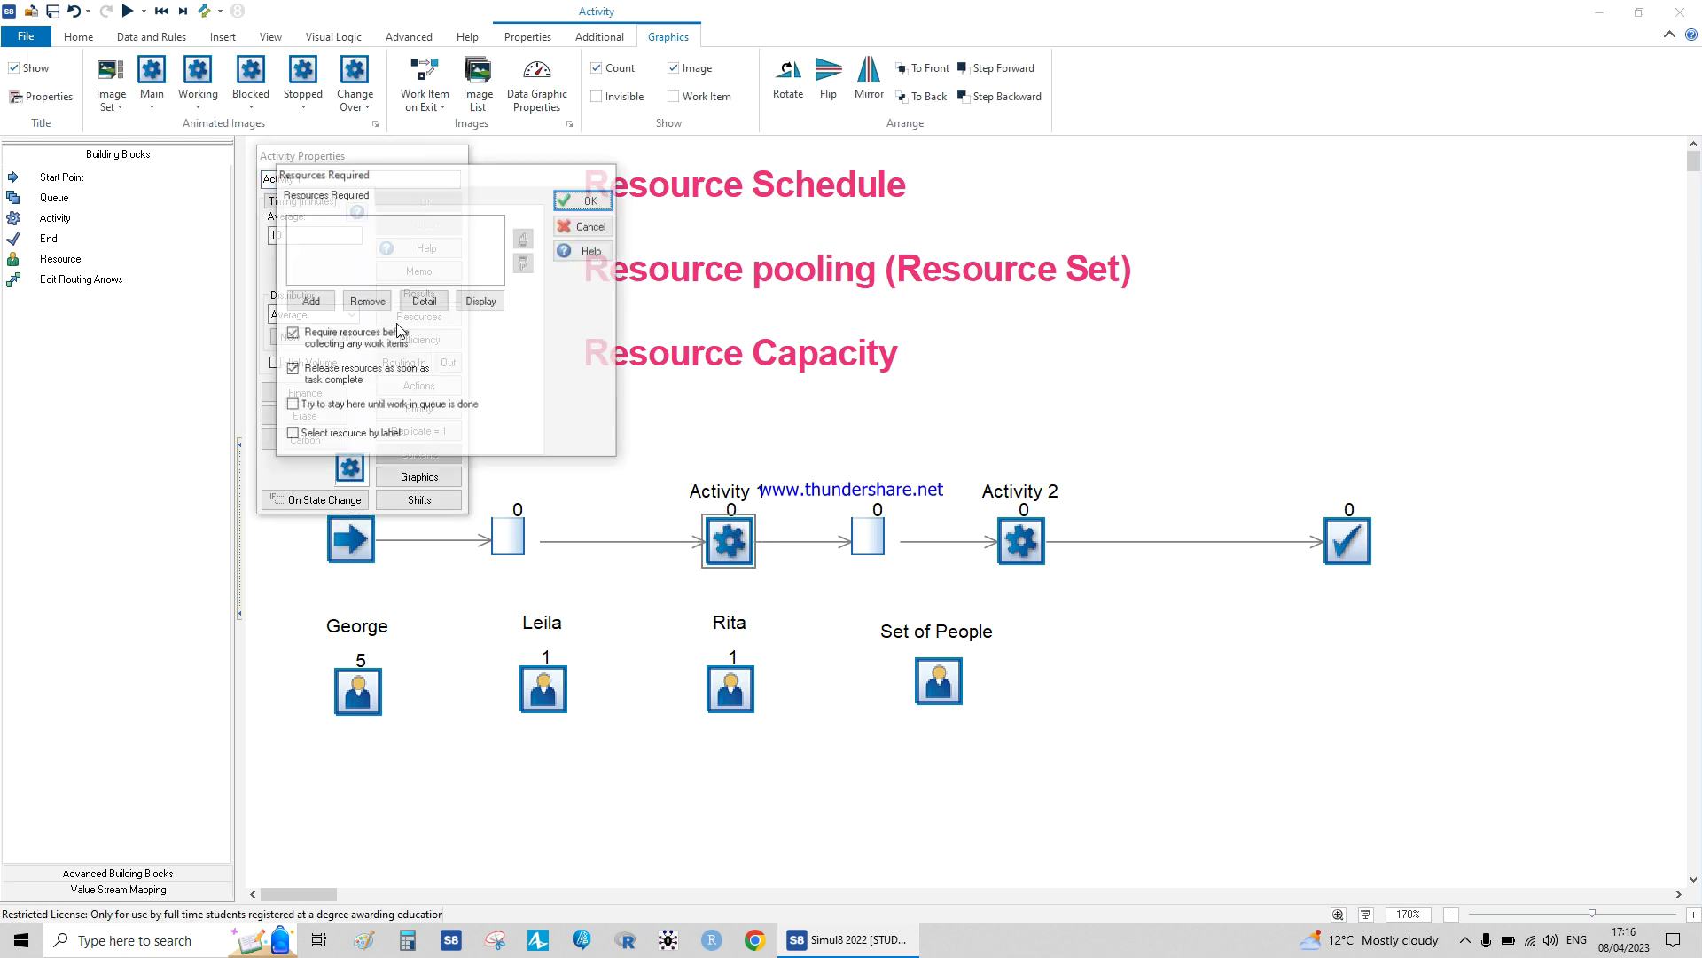
{"action": "left_click", "coordinate": [313, 300]}
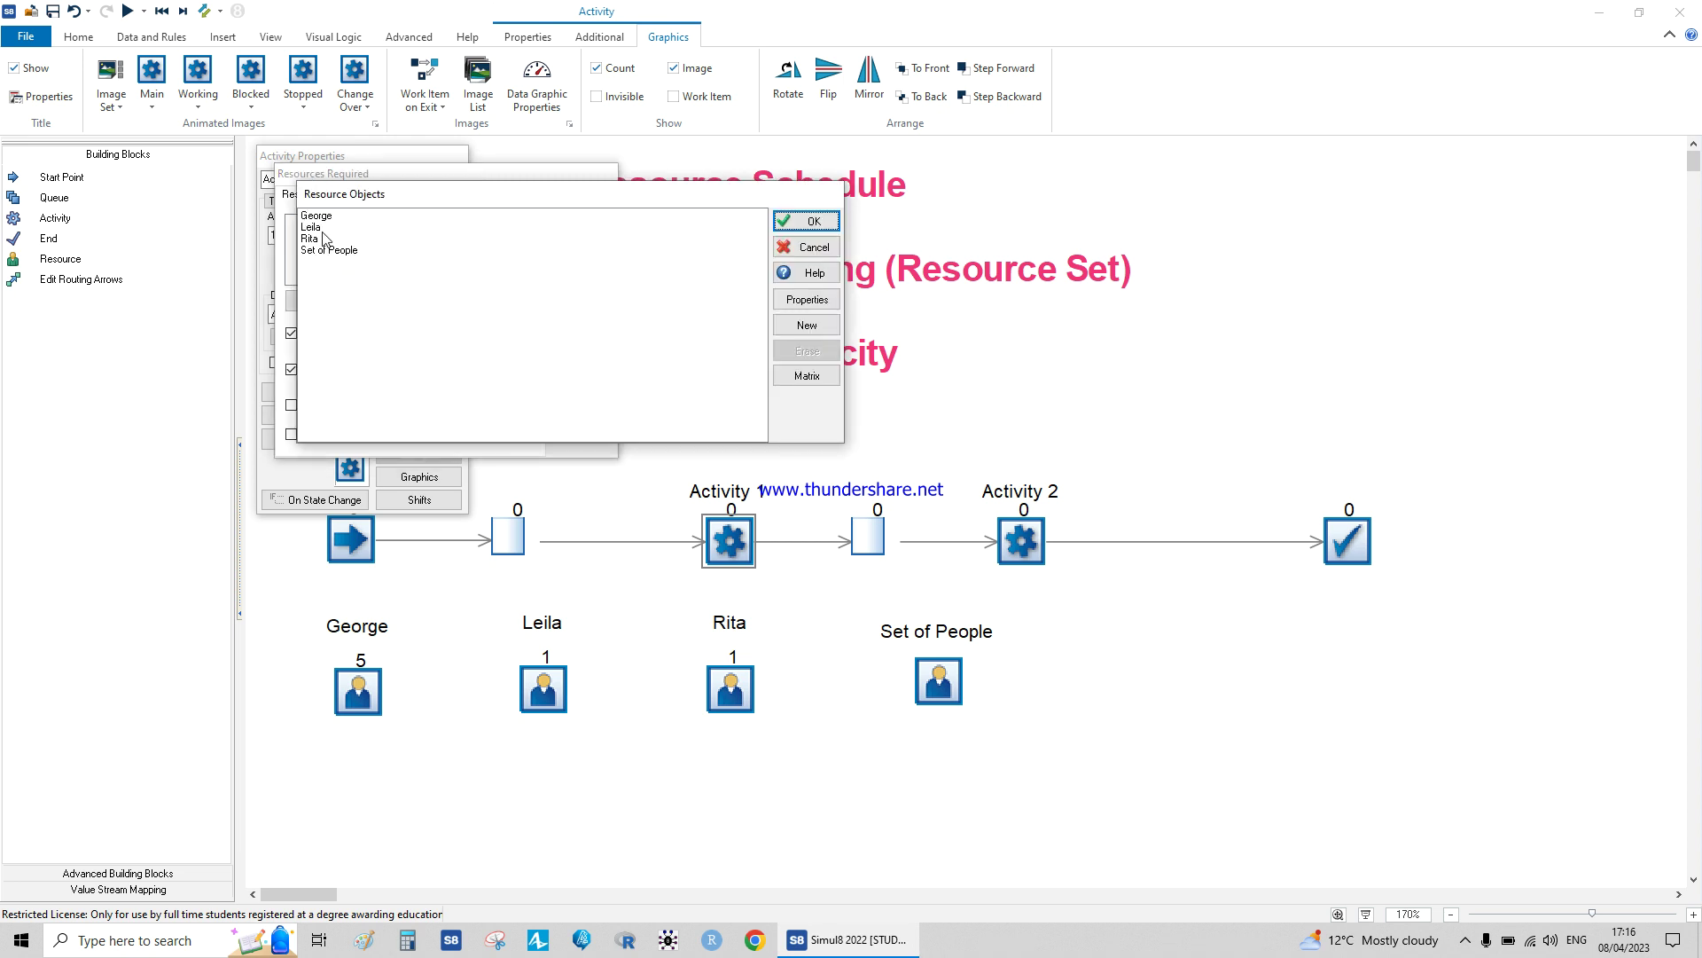
{"action": "double_click", "coordinate": [325, 228]}
{"action": "left_click", "coordinate": [310, 300]}
{"action": "double_click", "coordinate": [334, 251]}
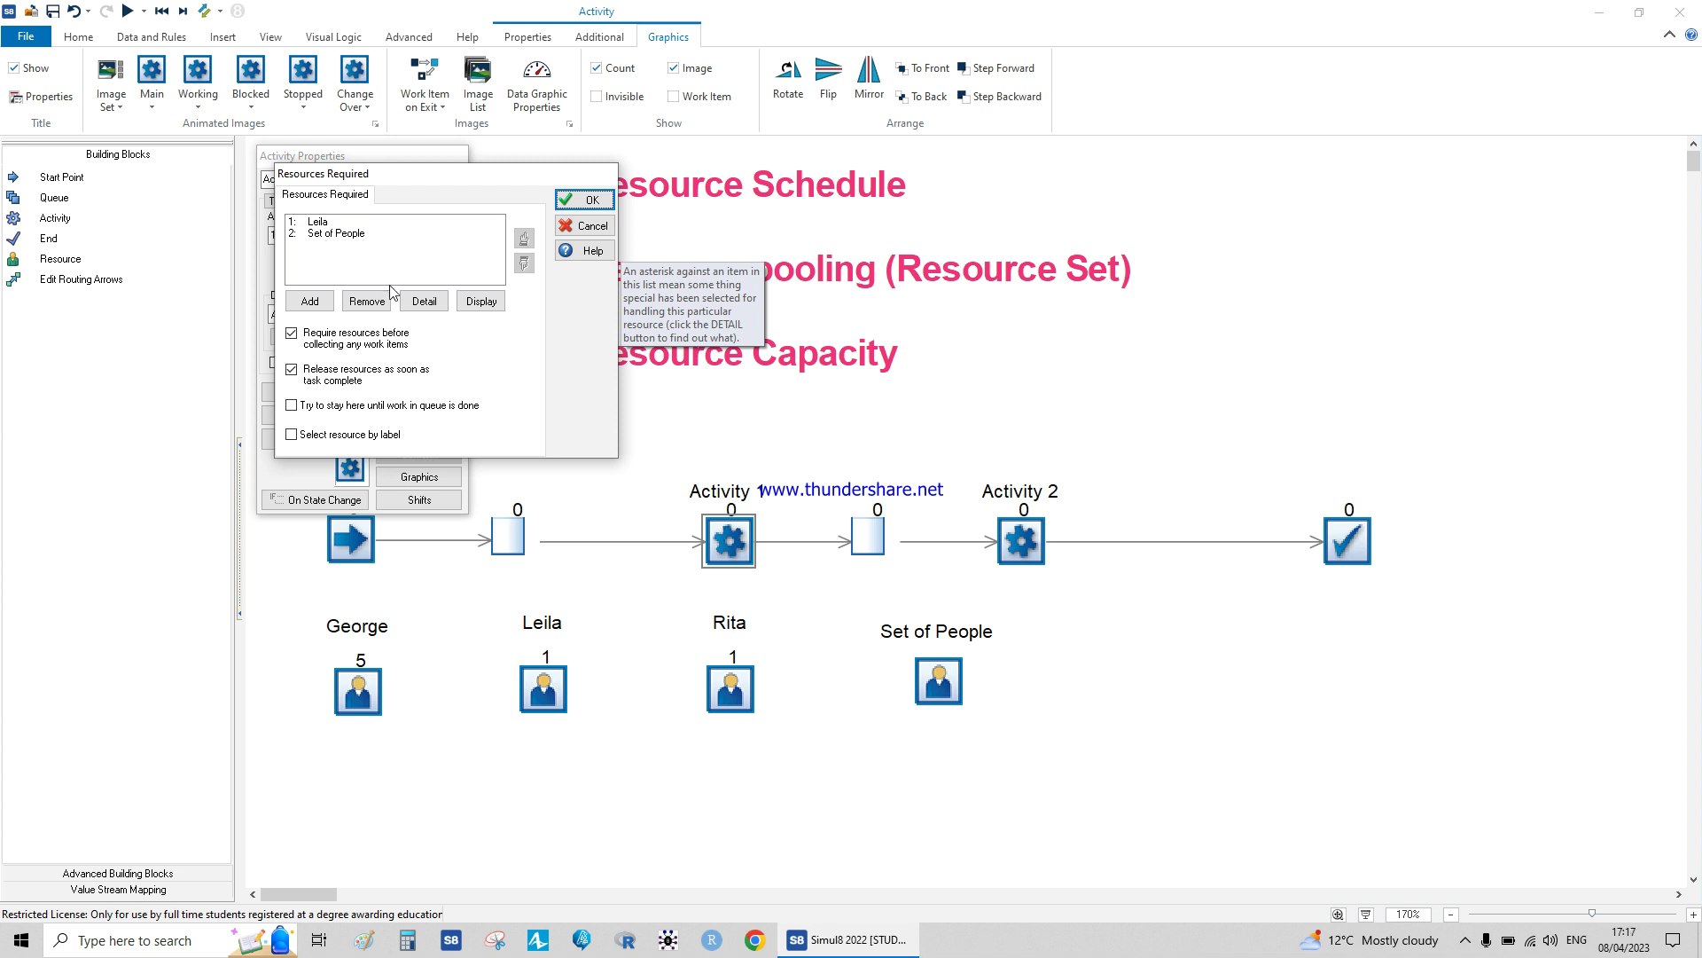
Check that Leila's requirement on Activity 1 is a minimum and maximum of 1
{"action": "left_click", "coordinate": [325, 223]}
{"action": "left_click", "coordinate": [424, 301]}
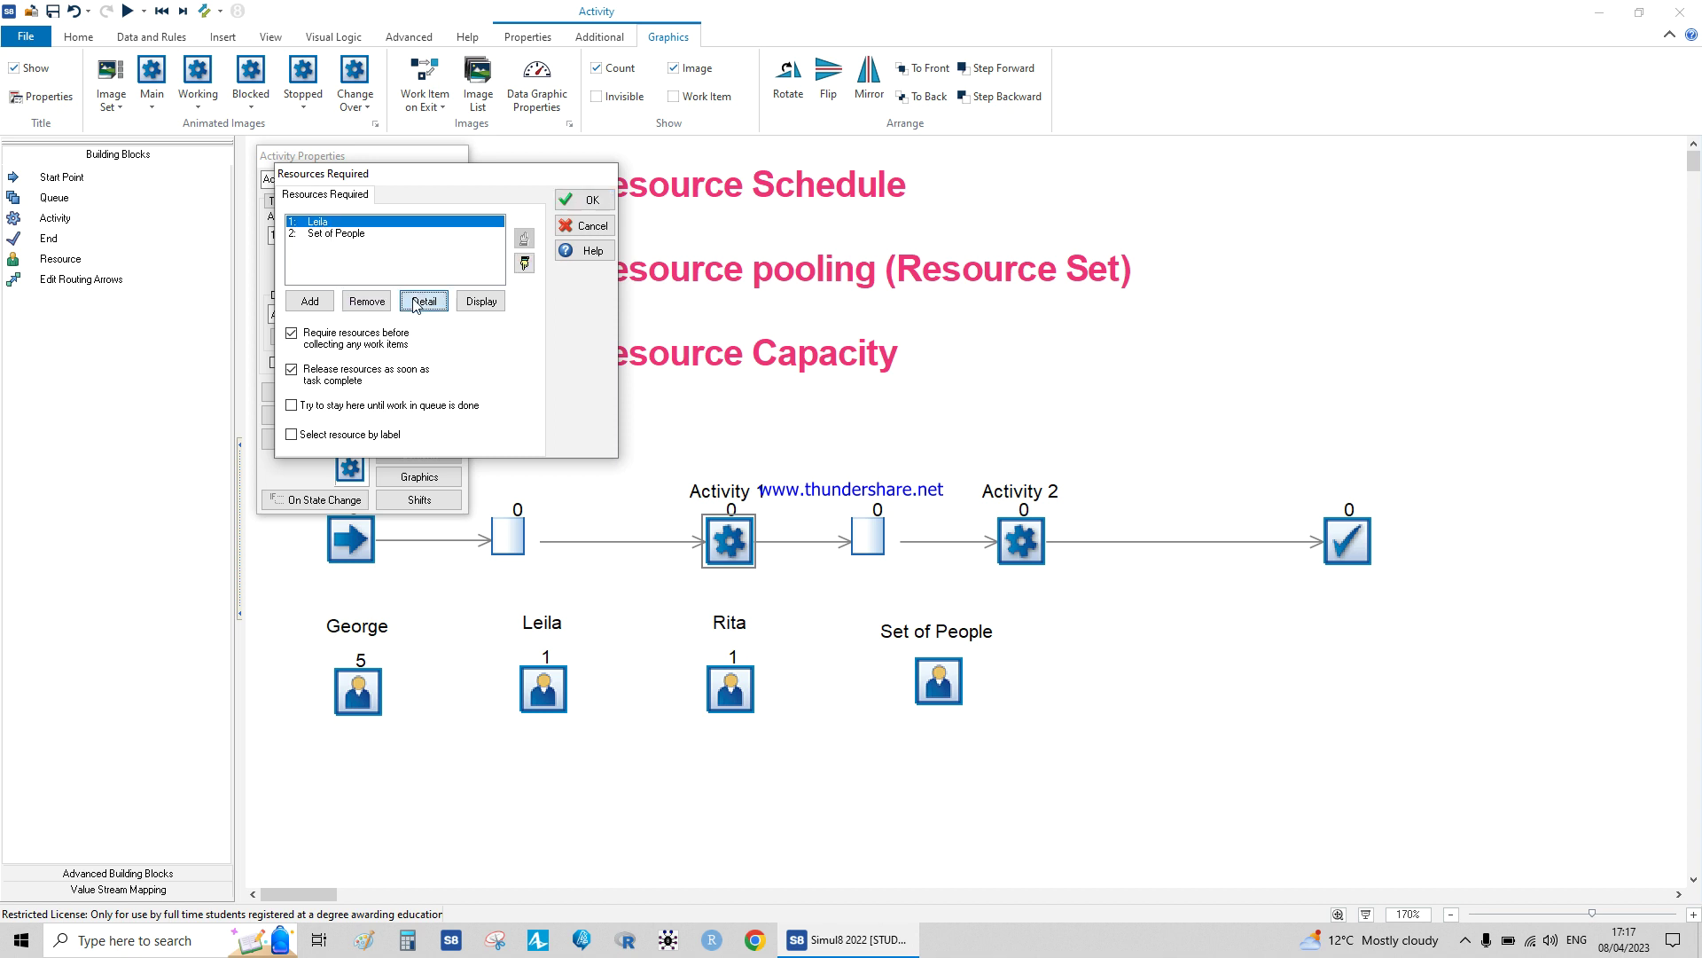
{"action": "left_click_drag", "start_coordinate": [426, 188], "coordinate": [658, 354]}
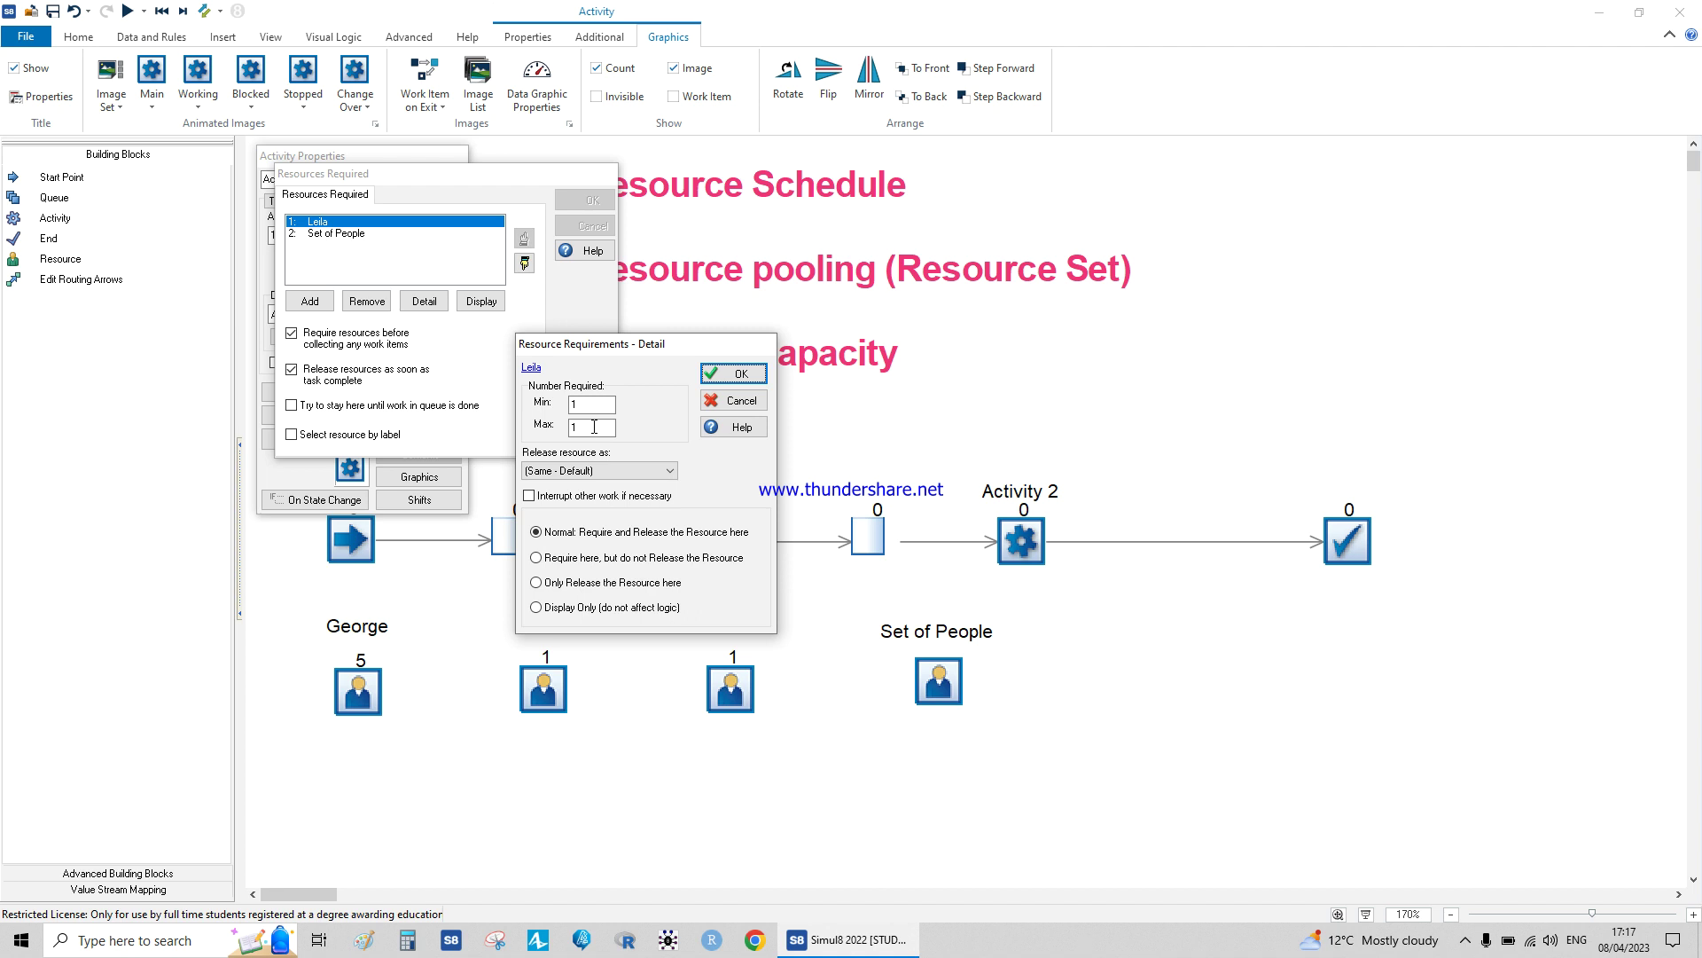
{"action": "mouse_move", "coordinate": [594, 427]}
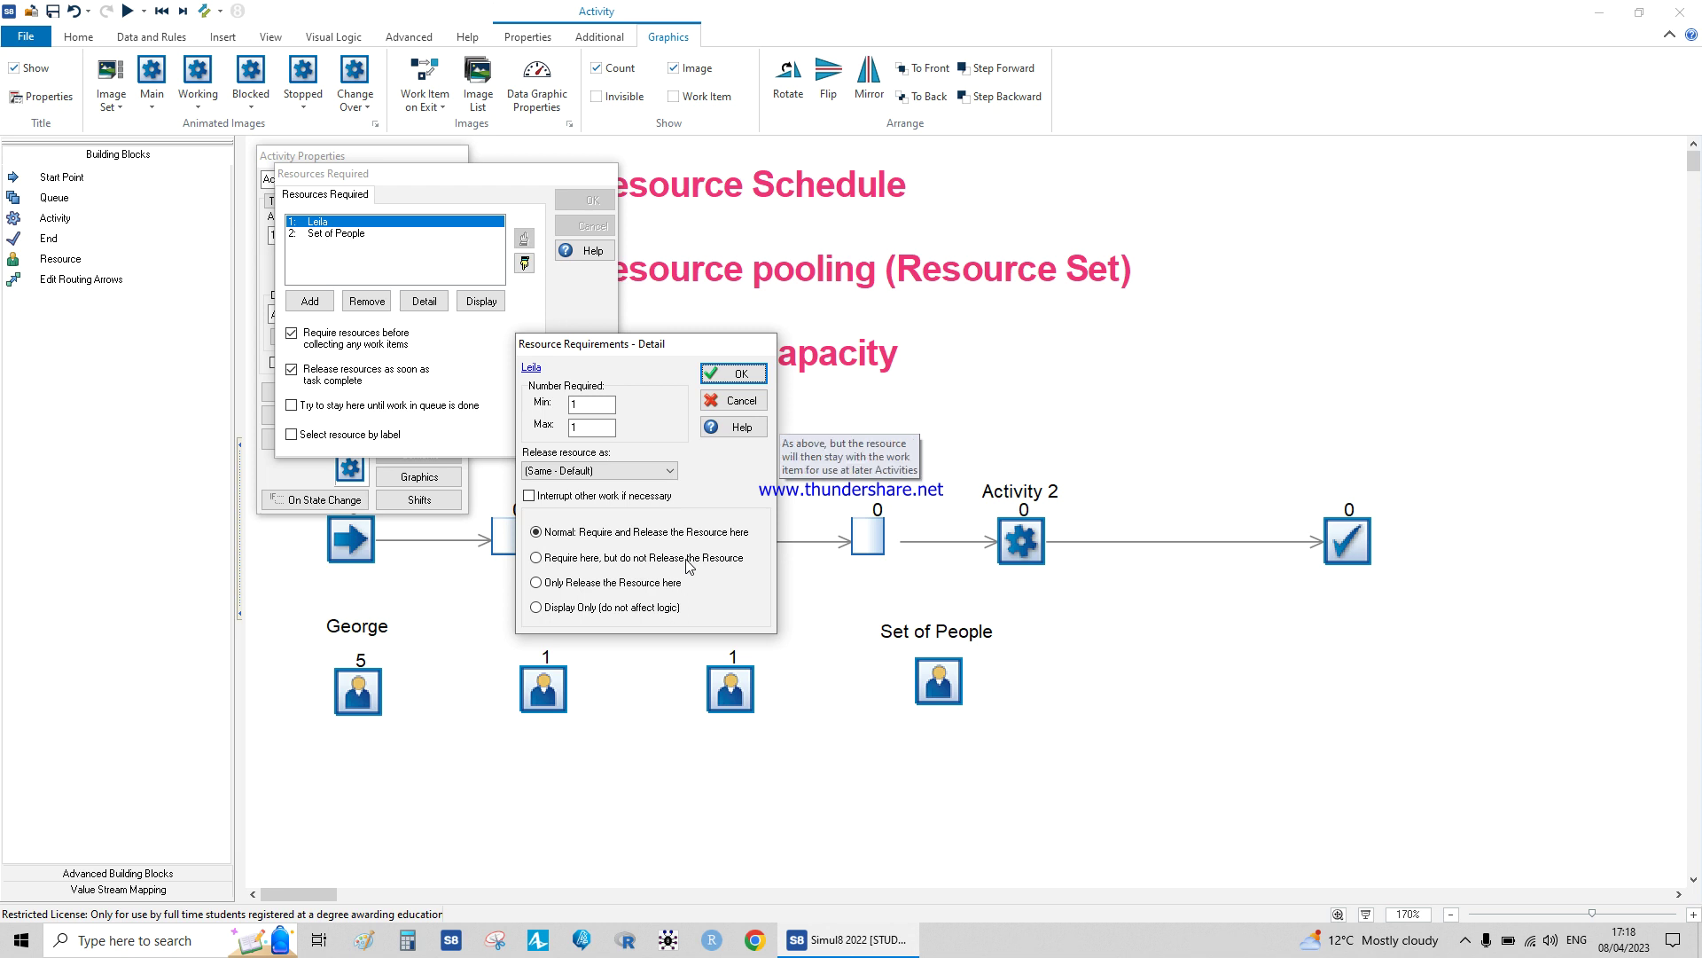
{"action": "left_click", "coordinate": [735, 374]}
Confirm the Set of People requirement, then close the resources and Activity 1 dialogs
{"action": "left_click", "coordinate": [337, 232]}
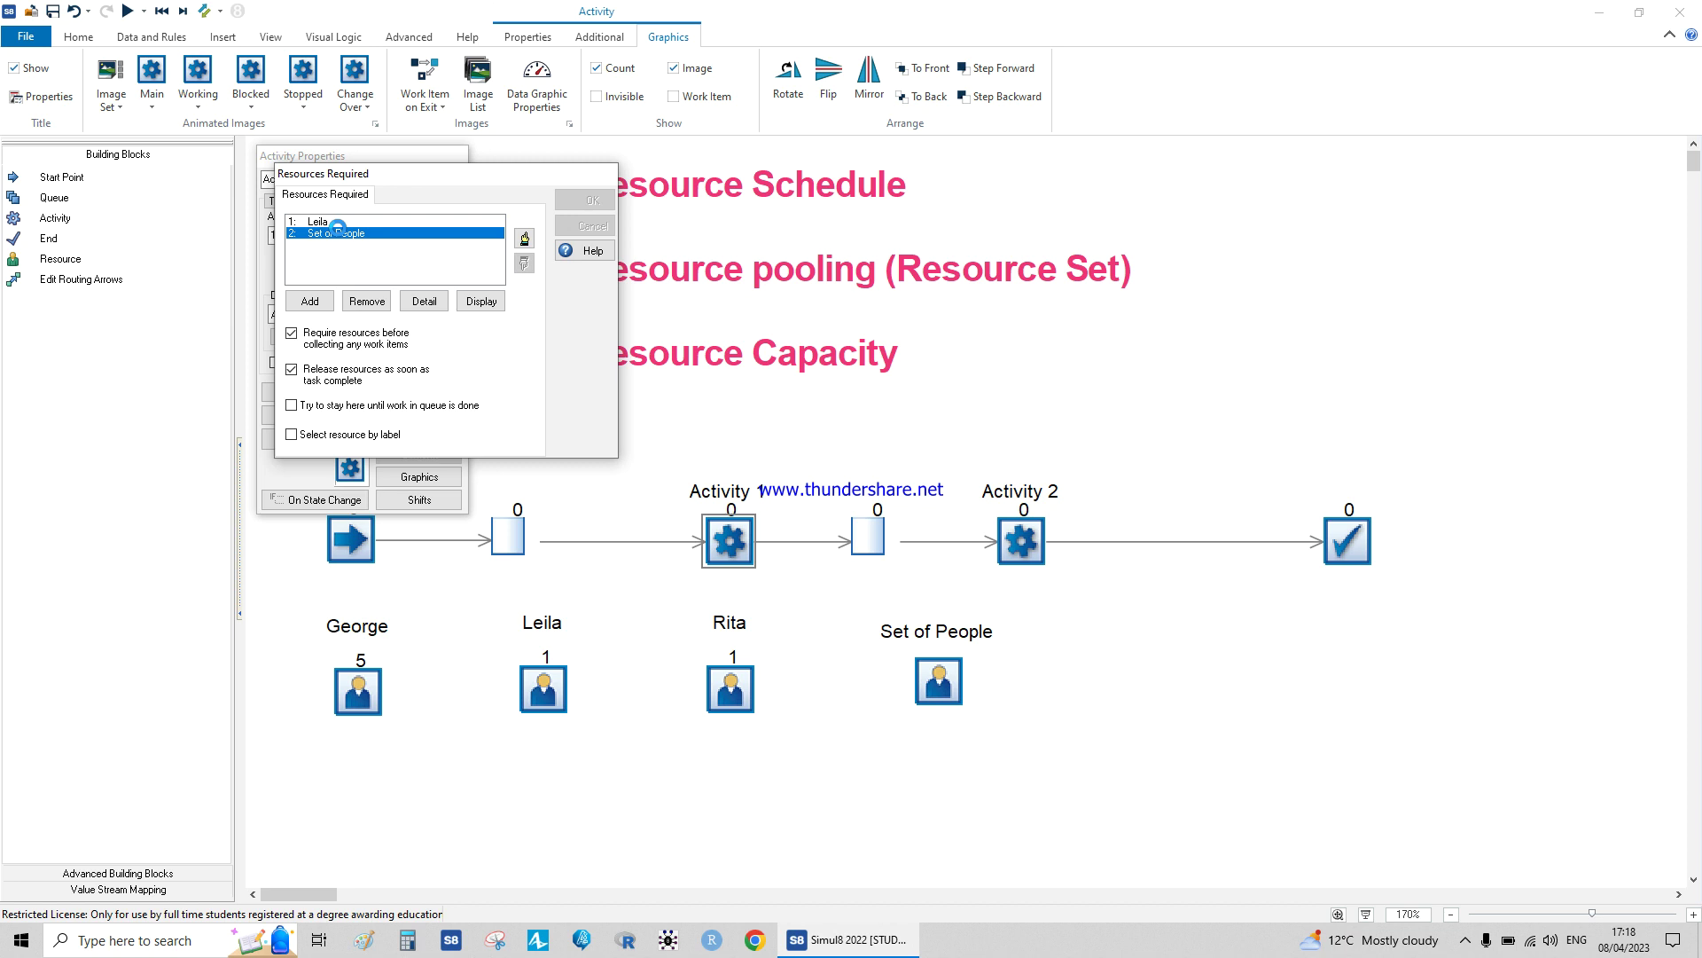
{"action": "left_click", "coordinate": [496, 222]}
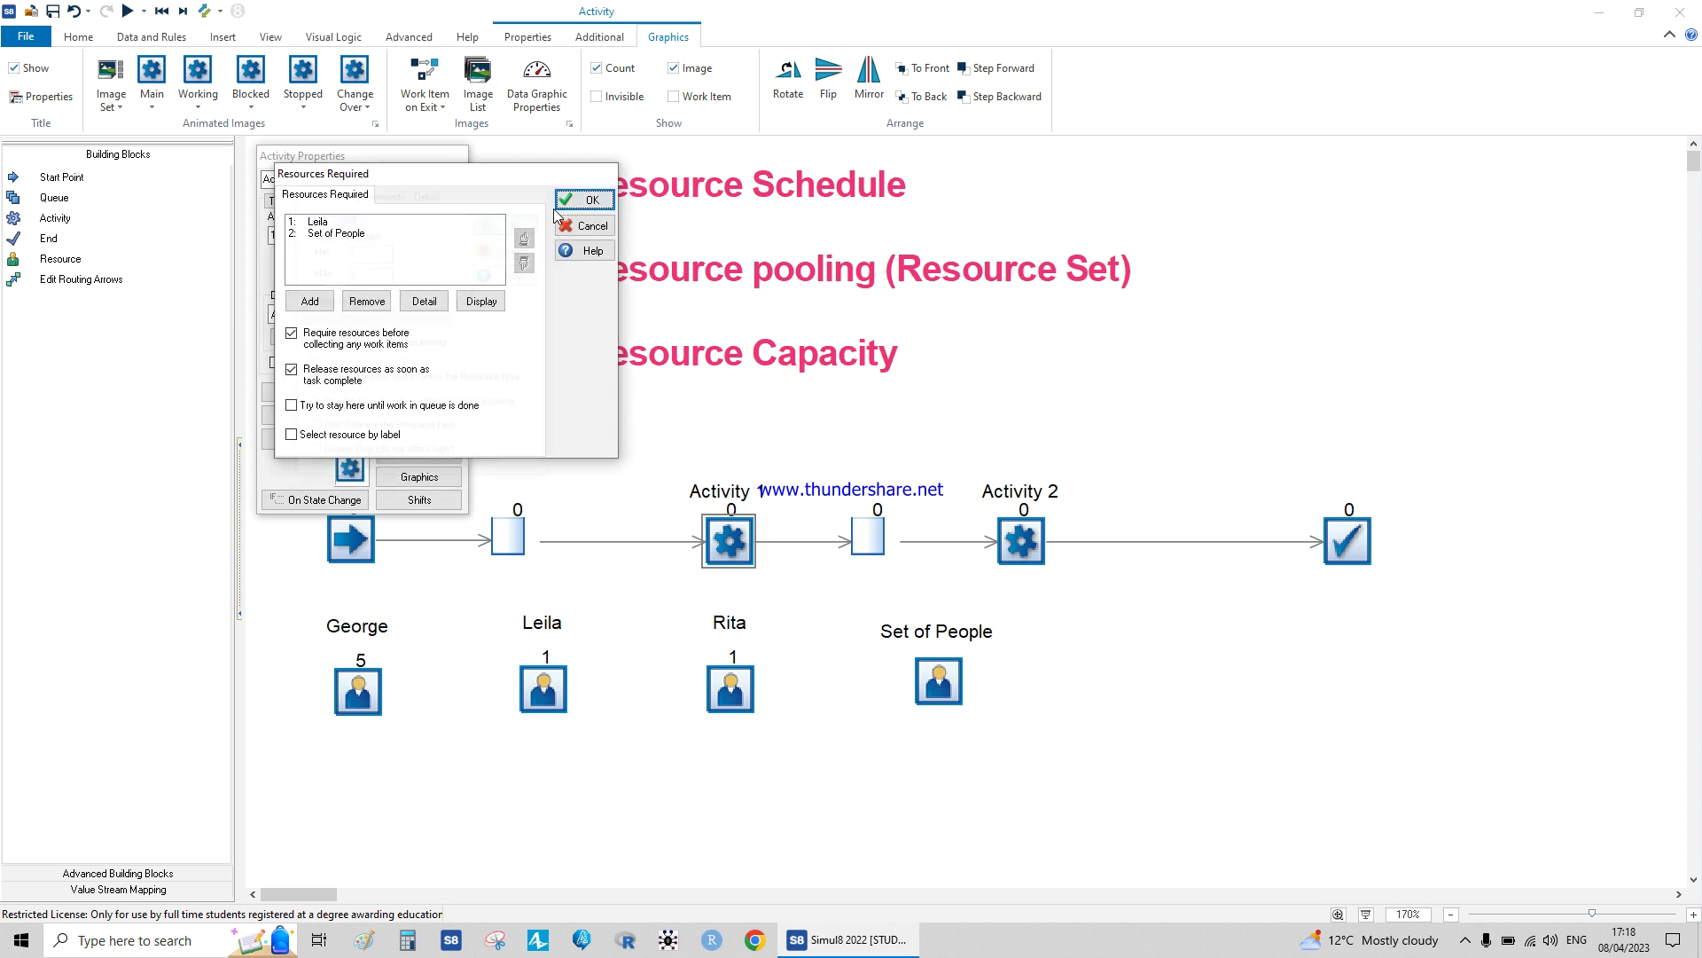
{"action": "left_click", "coordinate": [572, 200]}
{"action": "left_click", "coordinate": [427, 200]}
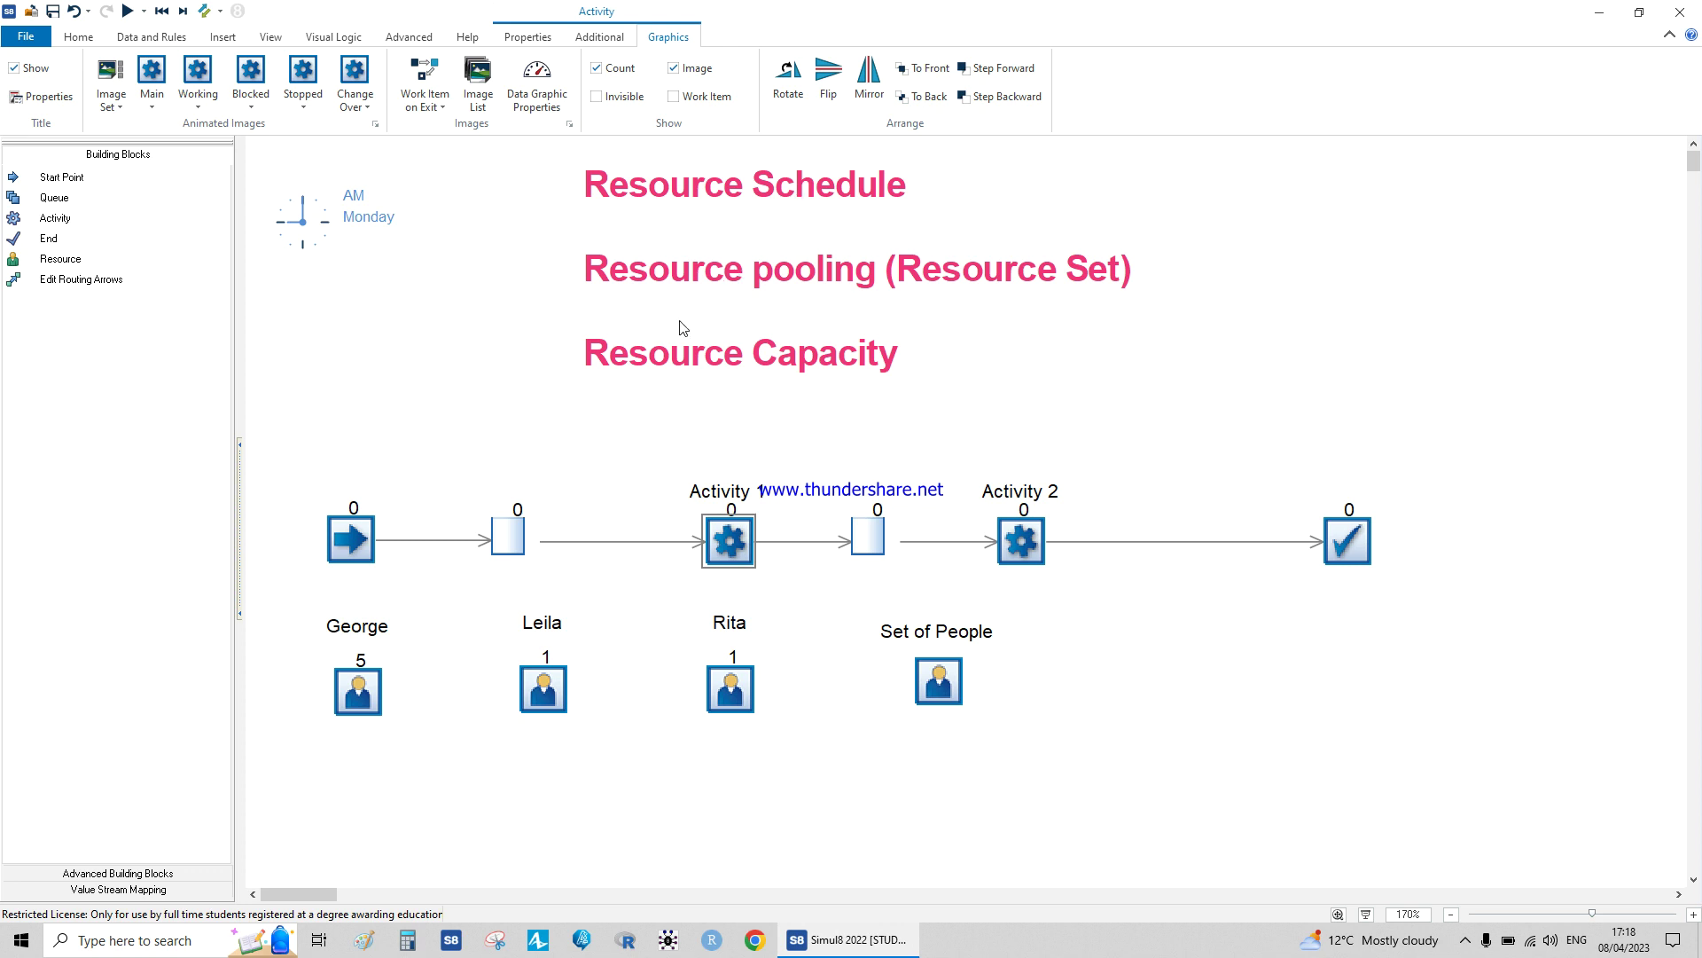
{"action": "left_click", "coordinate": [162, 38]}
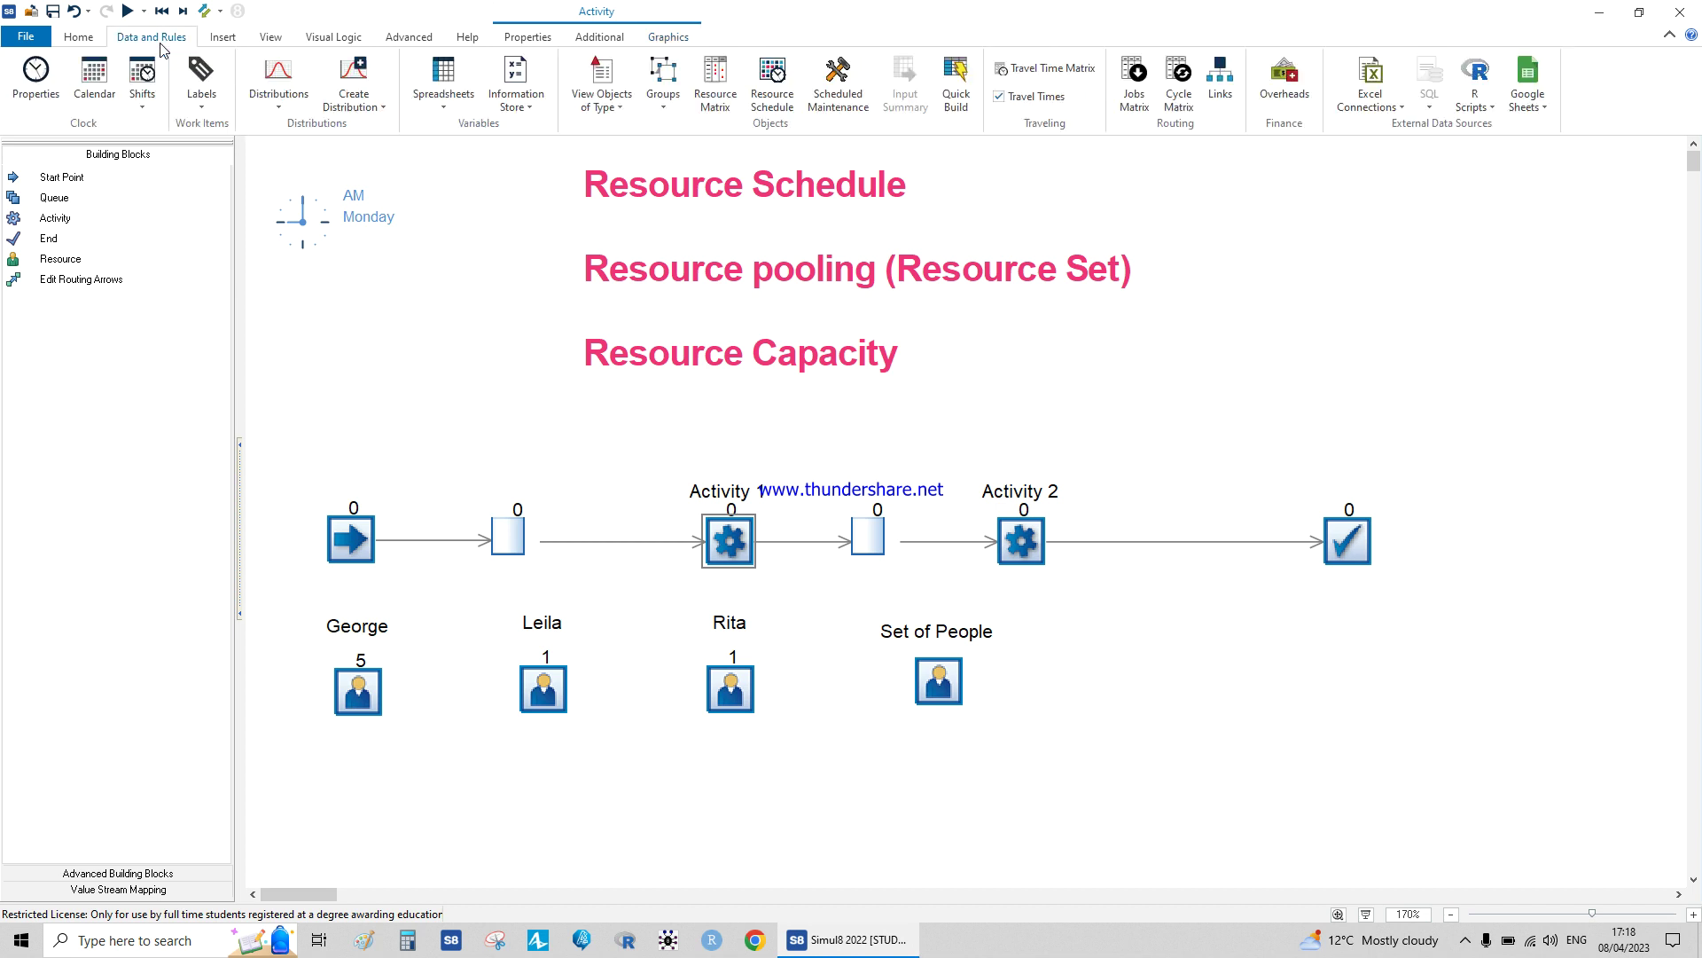
{"action": "left_click", "coordinate": [760, 100]}
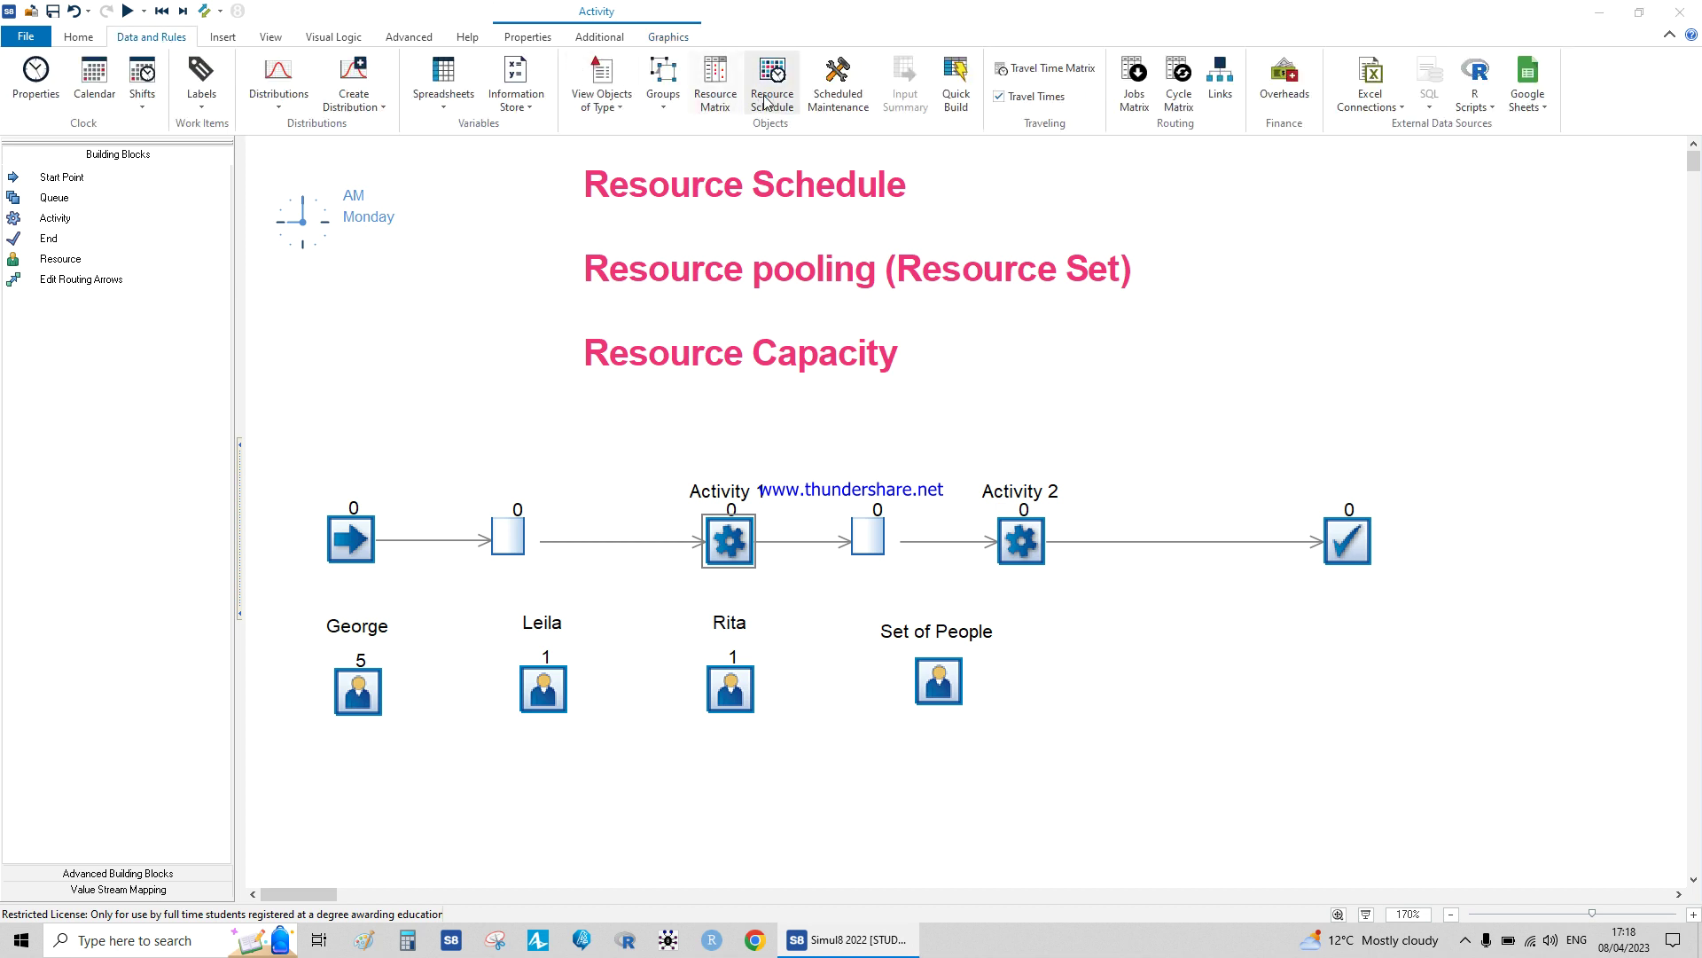
{"action": "left_click_drag", "start_coordinate": [508, 165], "coordinate": [1268, 243]}
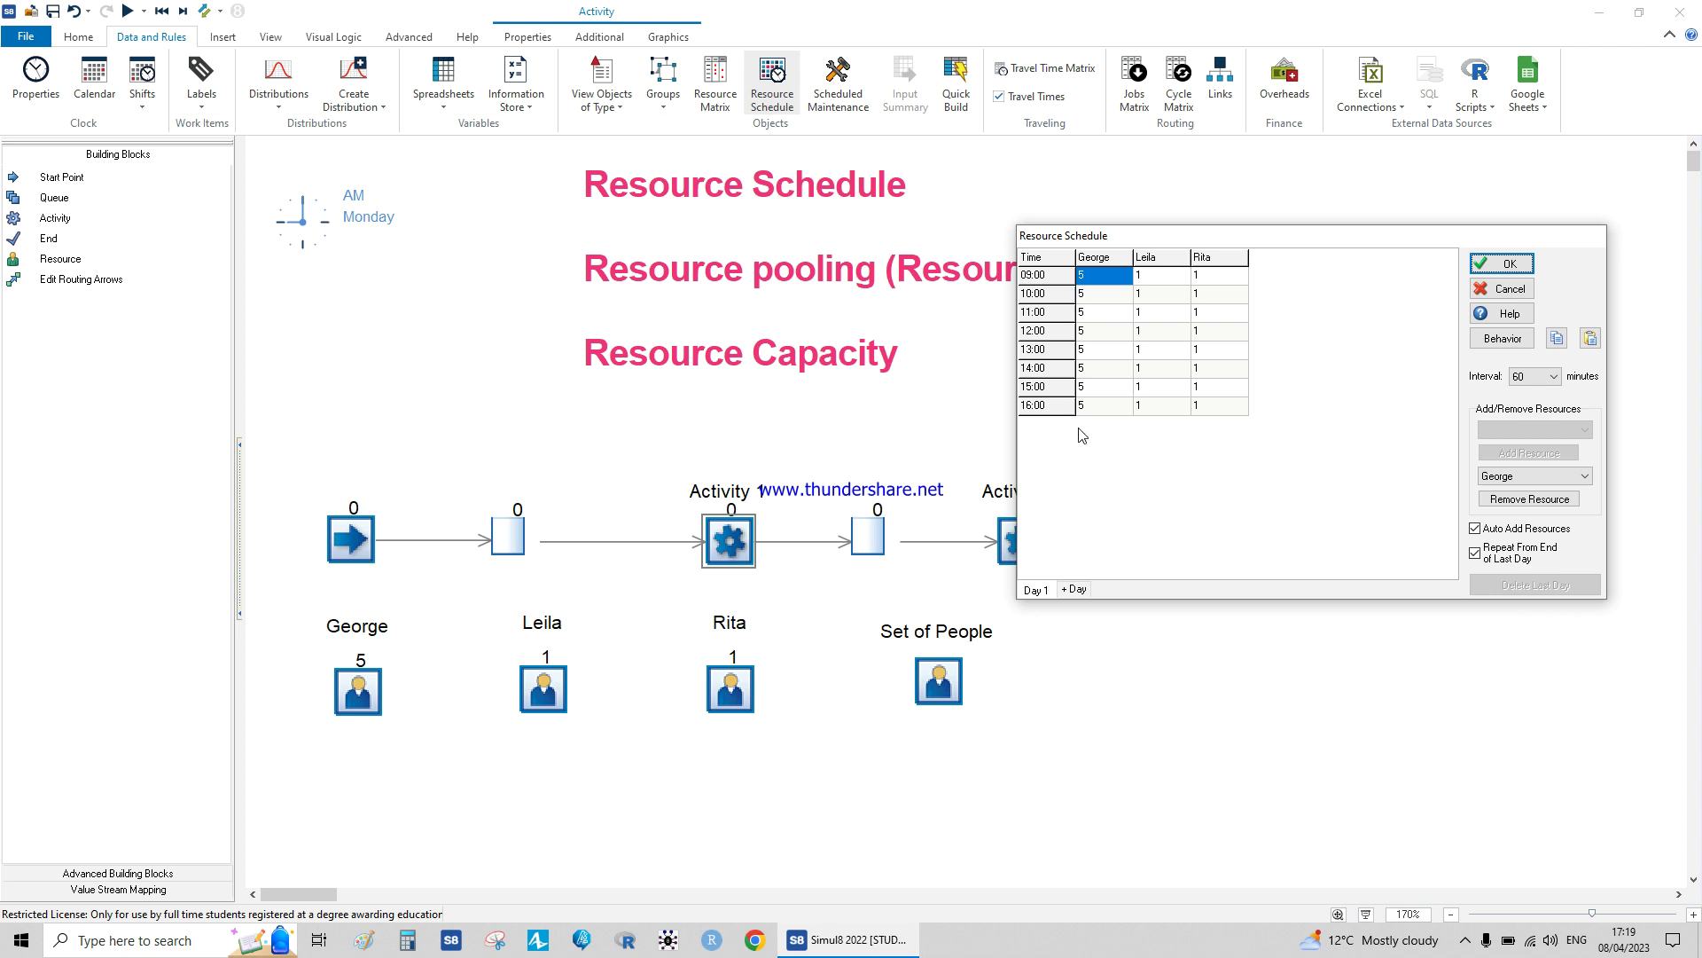
{"action": "left_click", "coordinate": [1585, 476]}
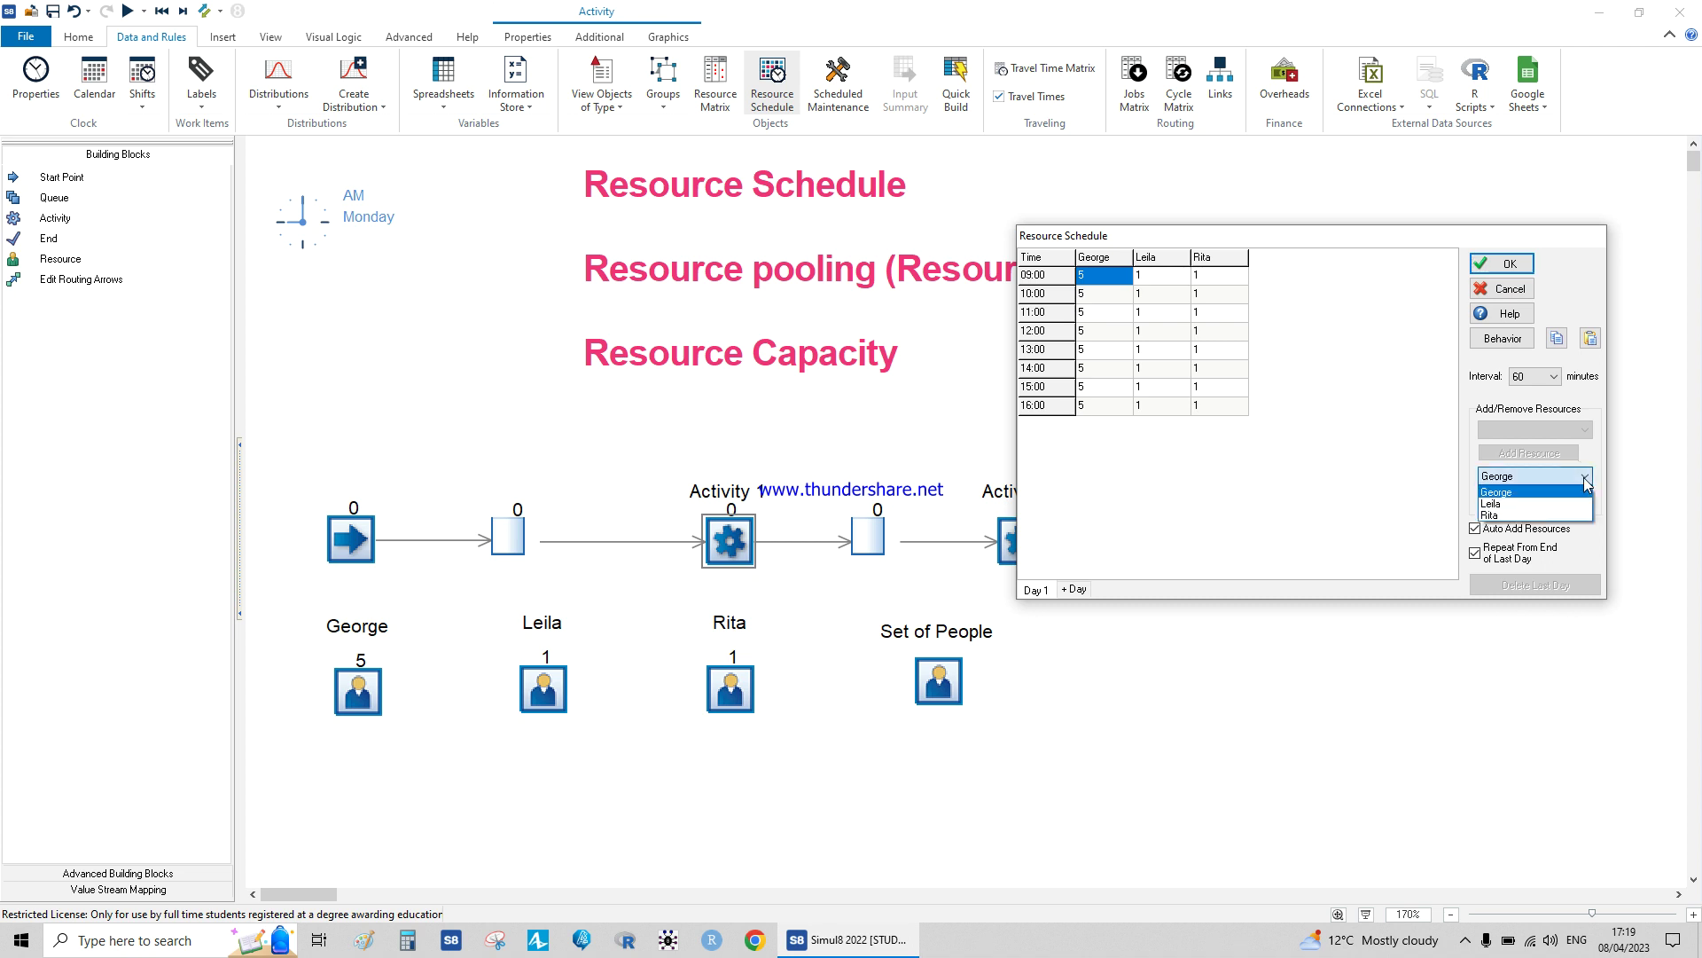
{"action": "left_click", "coordinate": [1524, 497]}
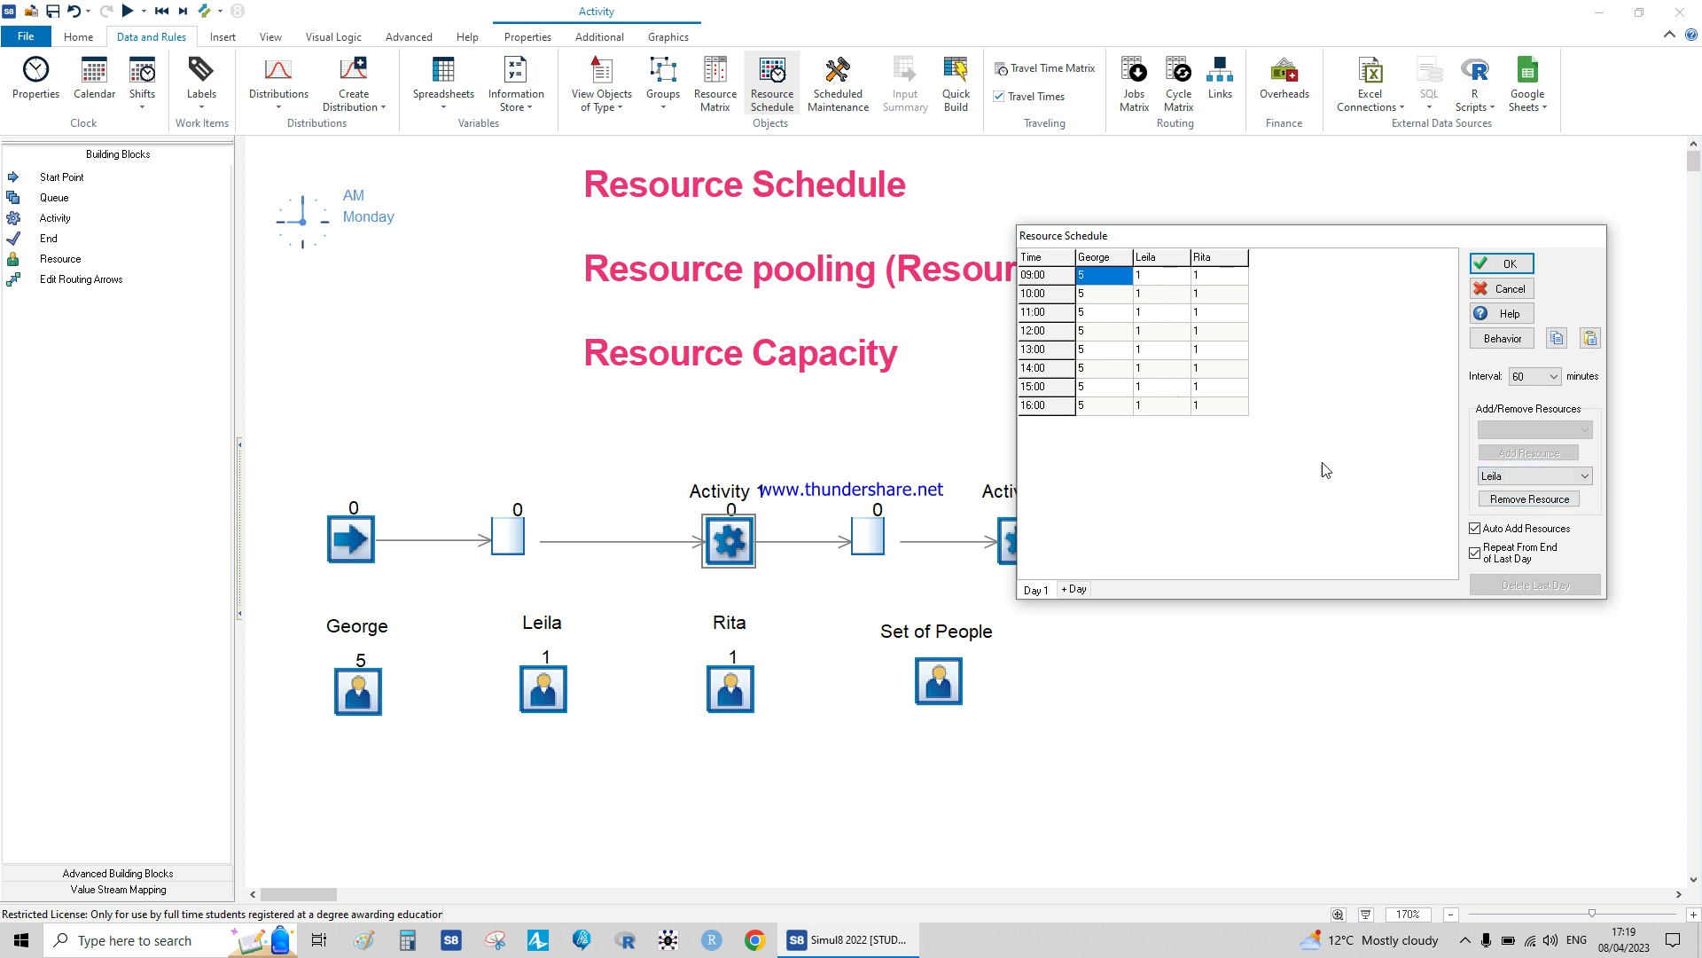
{"action": "left_click", "coordinate": [1587, 479]}
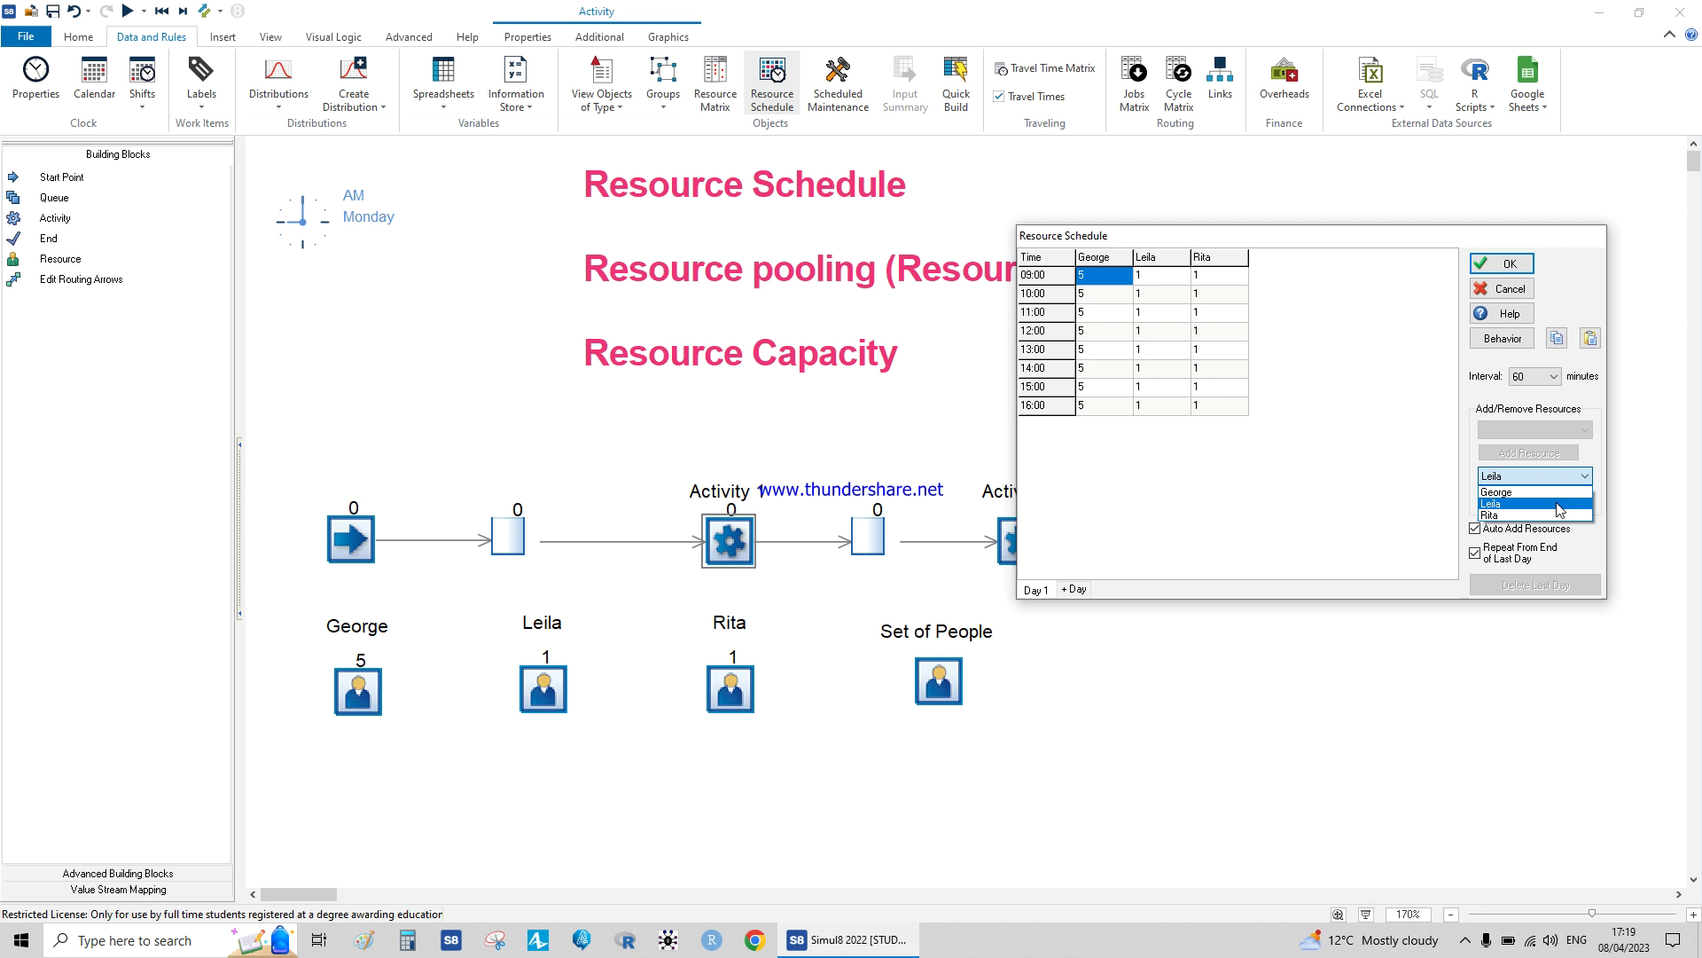
{"action": "left_click", "coordinate": [1564, 509]}
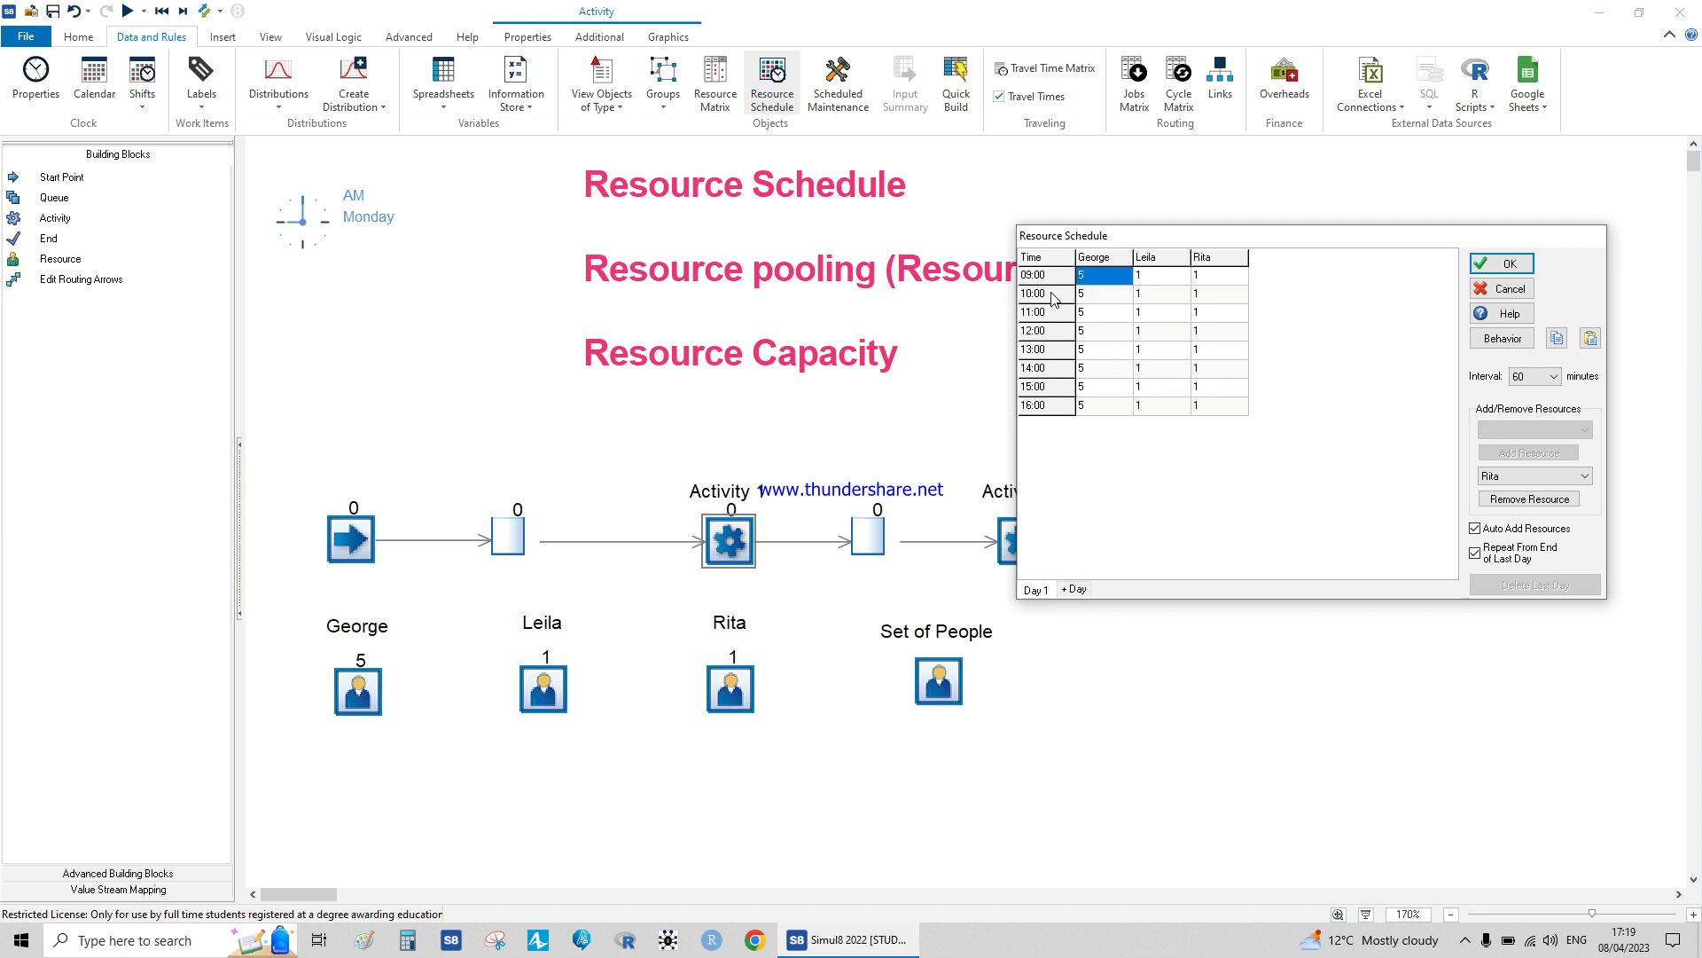
{"action": "left_click", "coordinate": [1550, 379]}
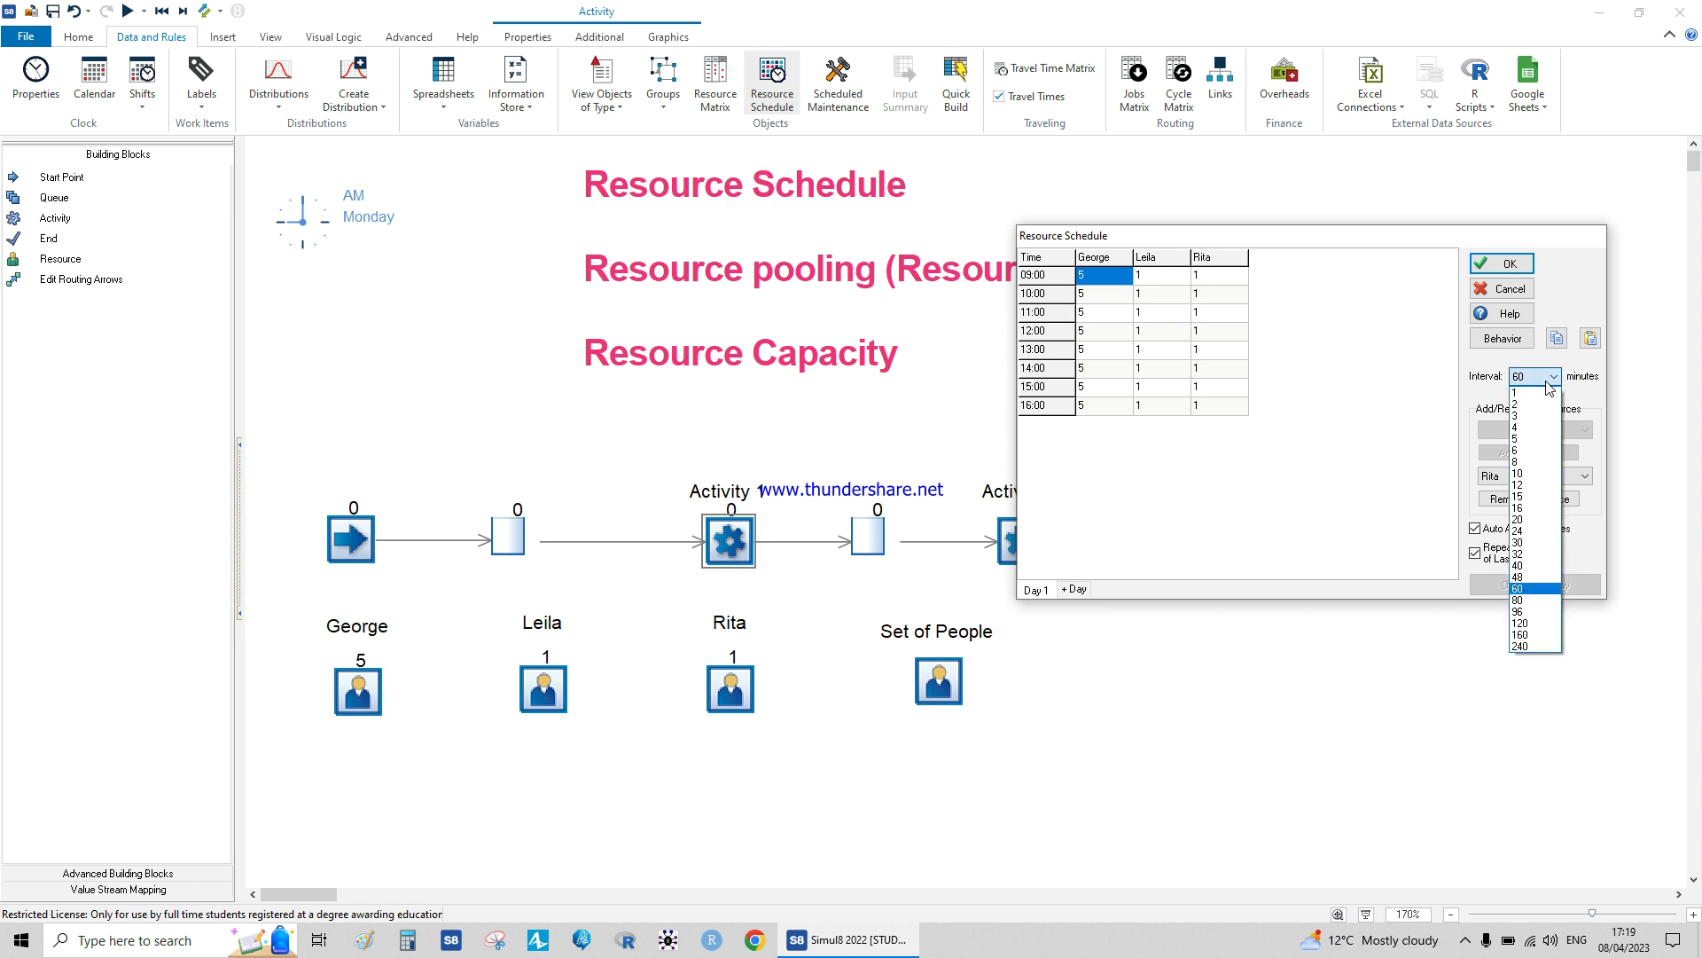
{"action": "left_click", "coordinate": [1520, 495]}
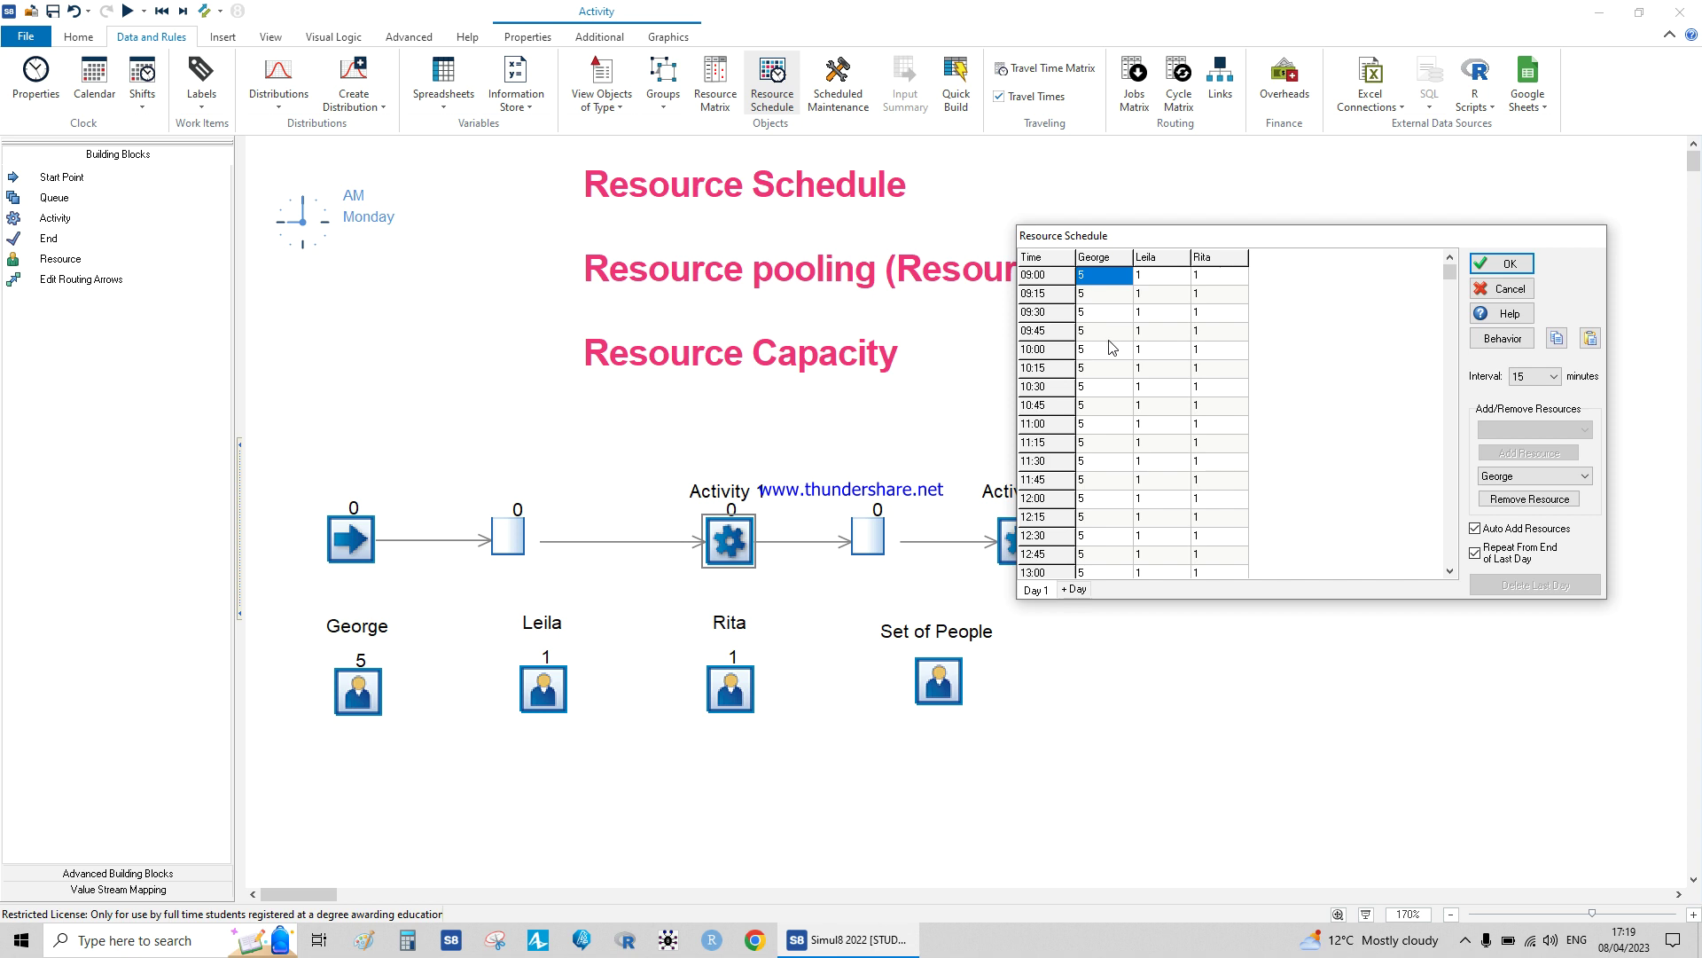
{"action": "left_click", "coordinate": [1496, 291]}
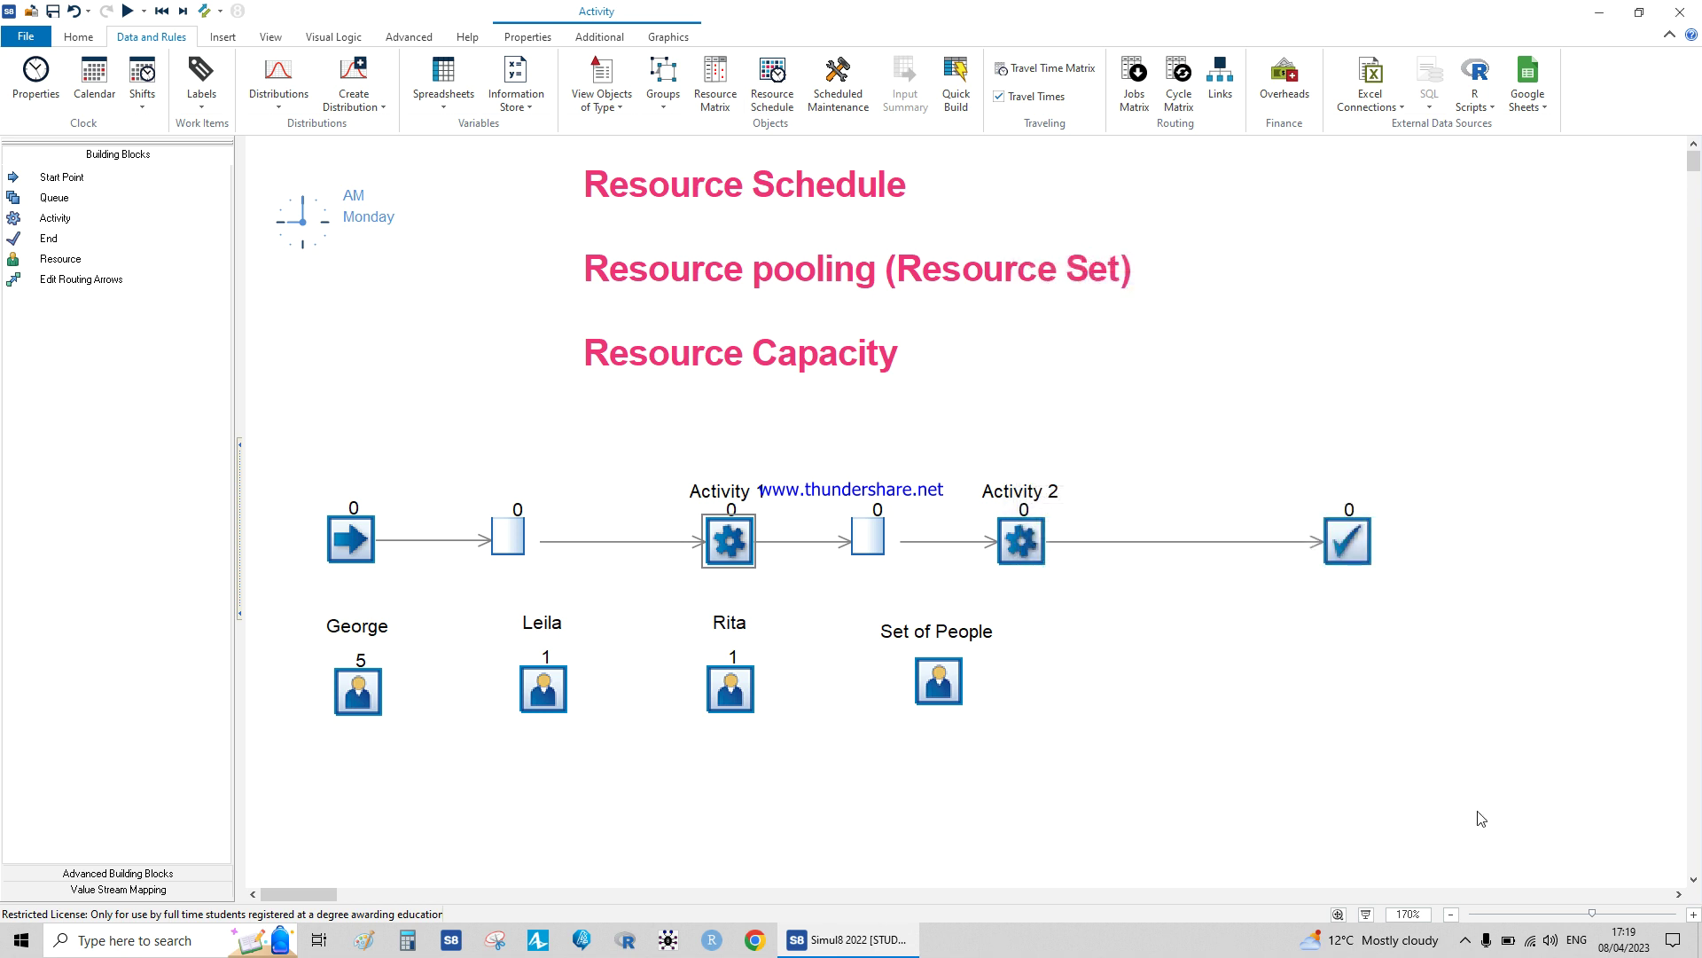
{"action": "left_click", "coordinate": [1465, 942]}
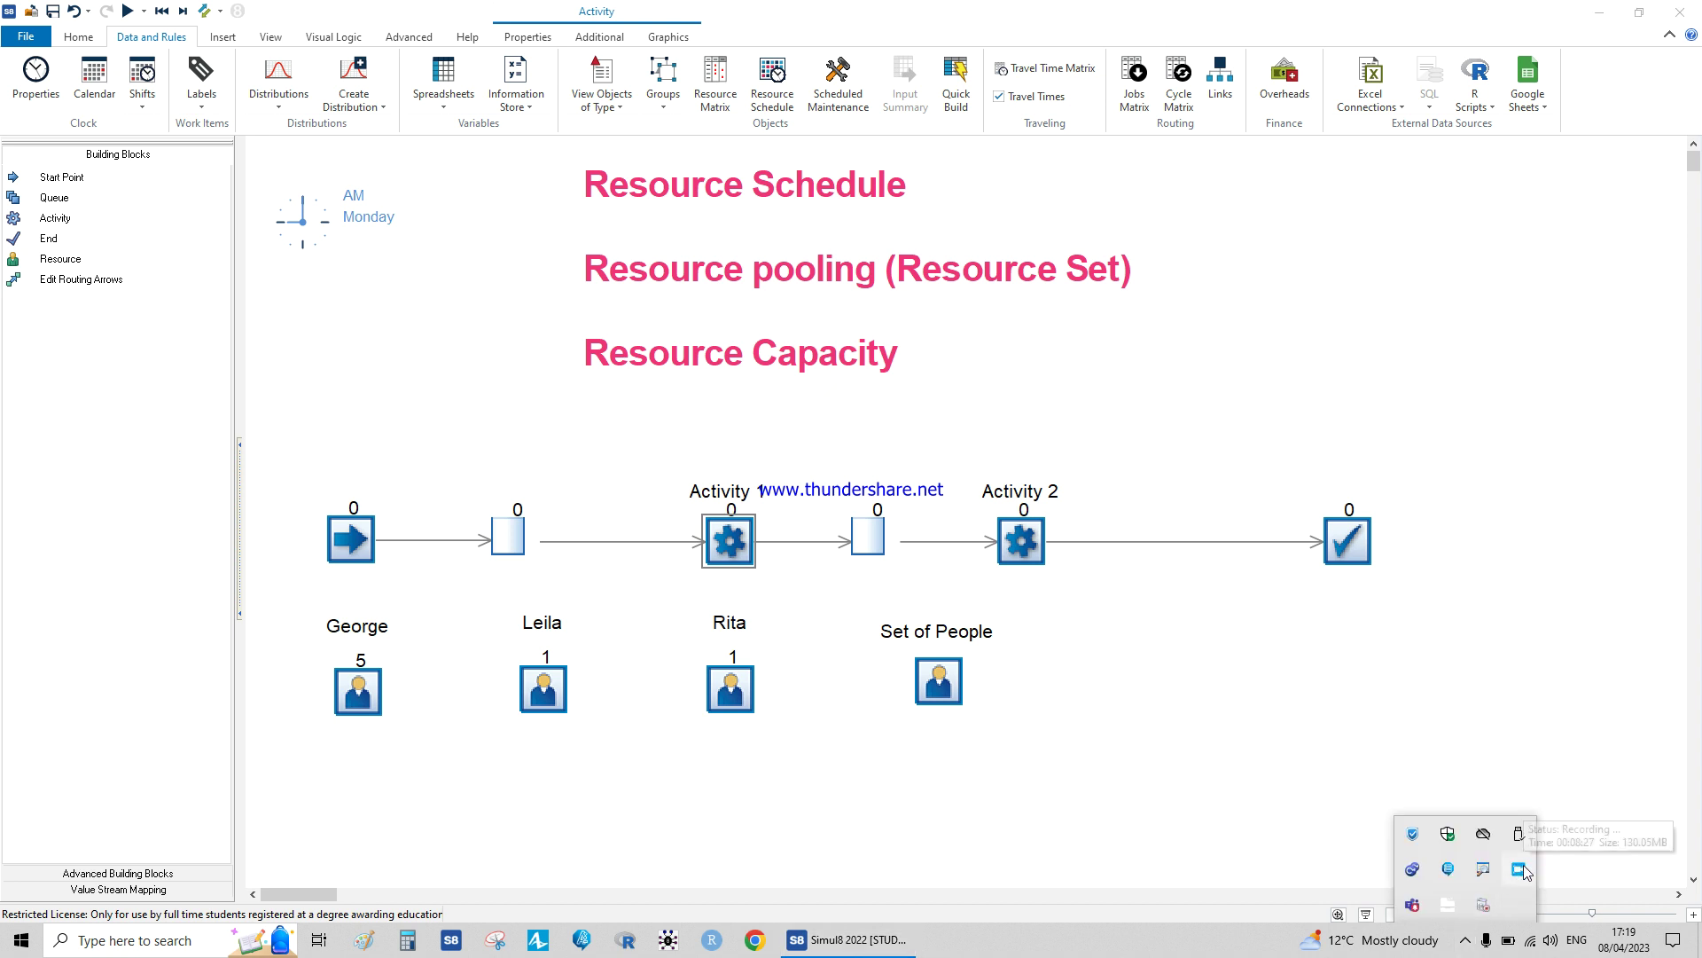
{"action": "left_click", "coordinate": [1513, 734]}
{"action": "left_click", "coordinate": [1513, 734]}
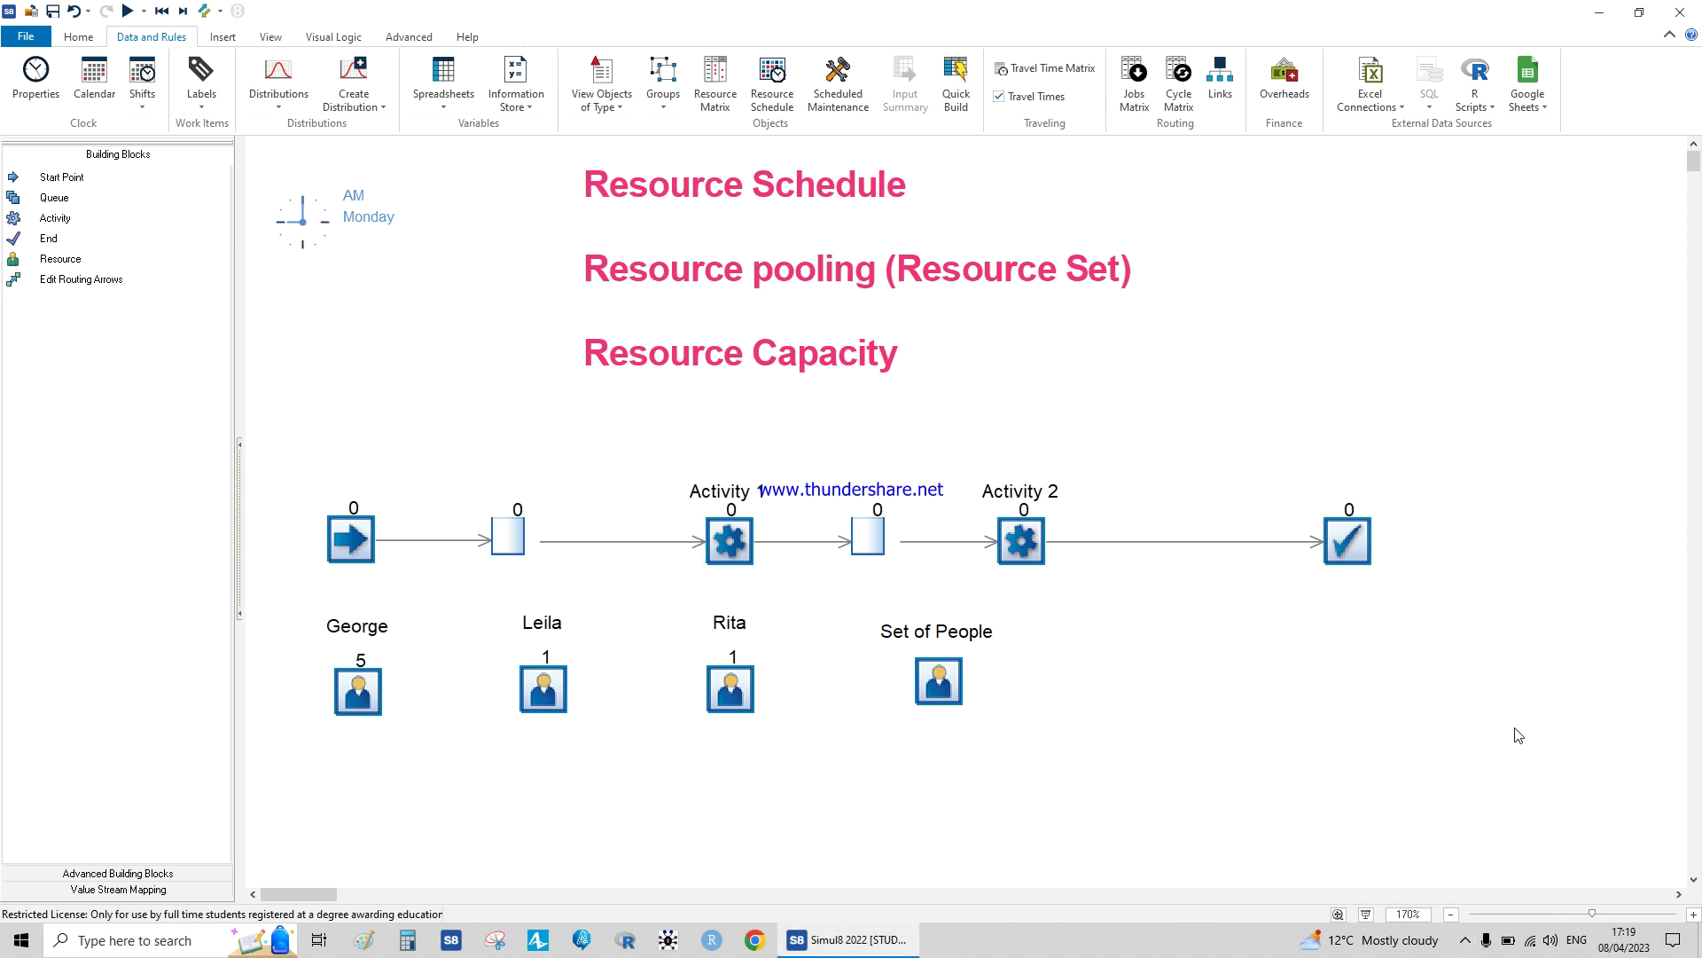